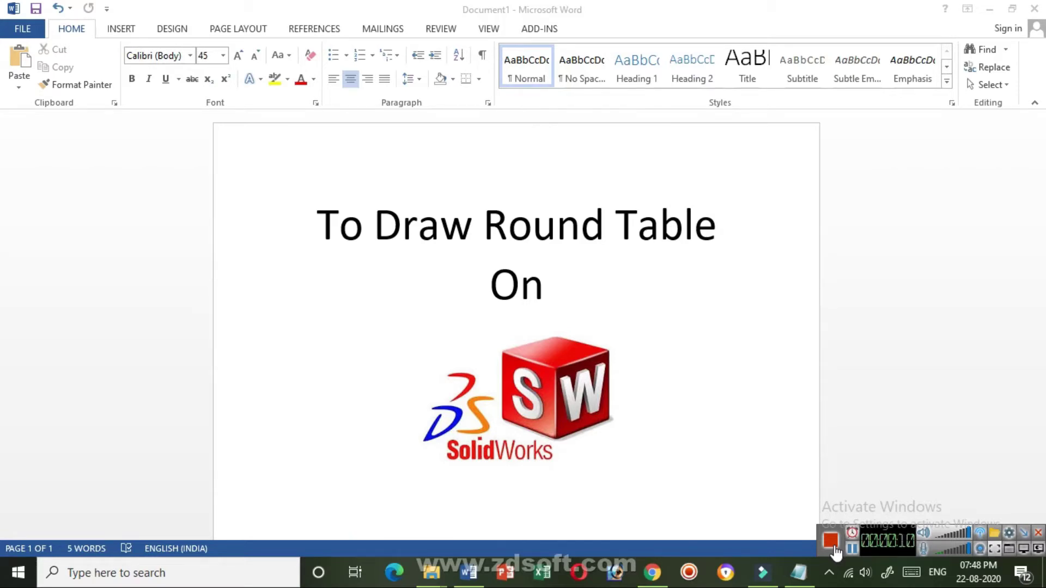
Step: Launch SOLIDWORKS 2015 x64 Edition by searching 'soliw' in the Start menu
click(2, 583)
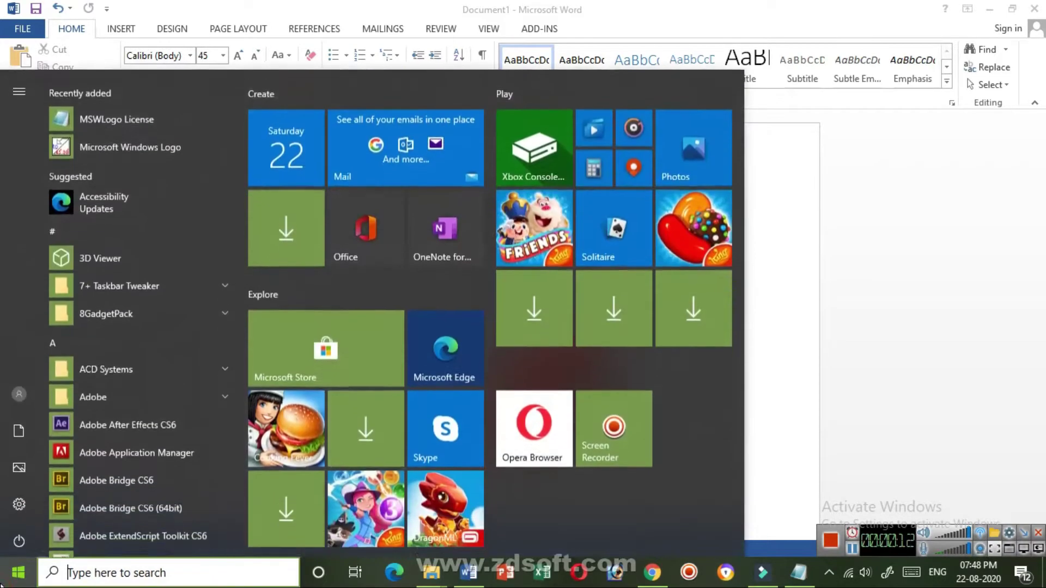
text(soliw)
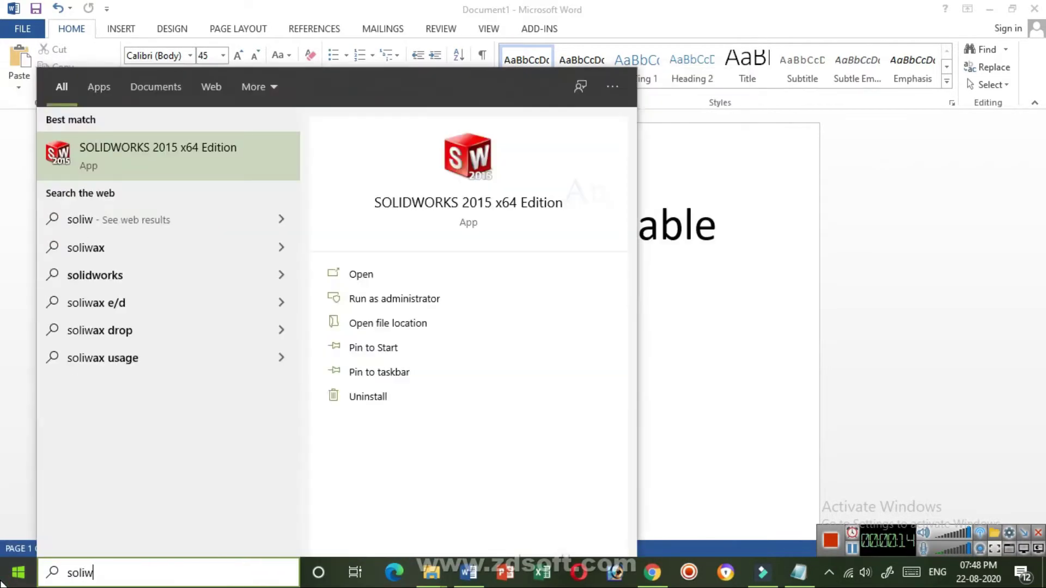
click(253, 155)
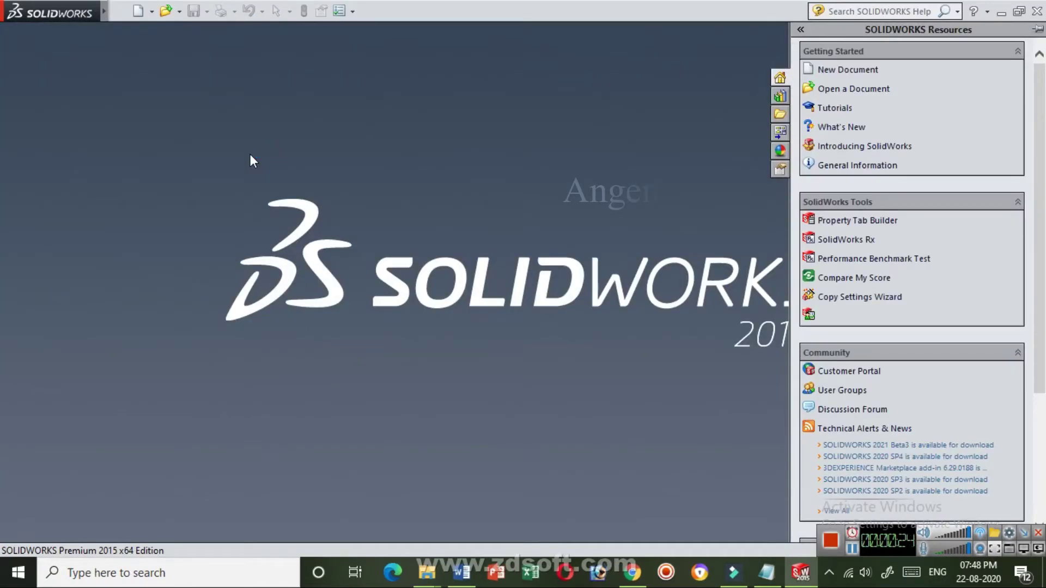
Step: Create a new part and set its unit system to MMGS
click(135, 12)
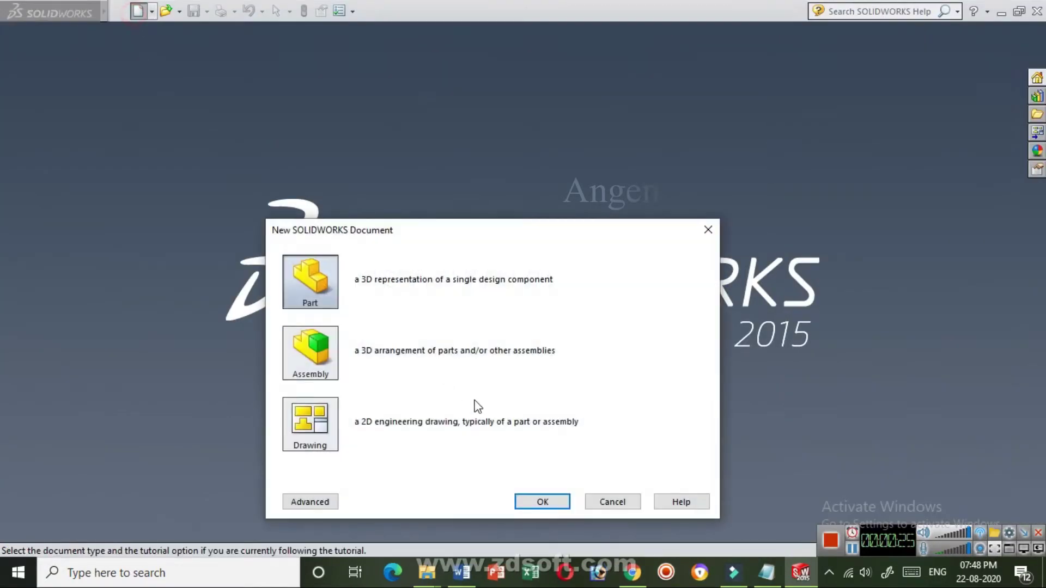
click(543, 500)
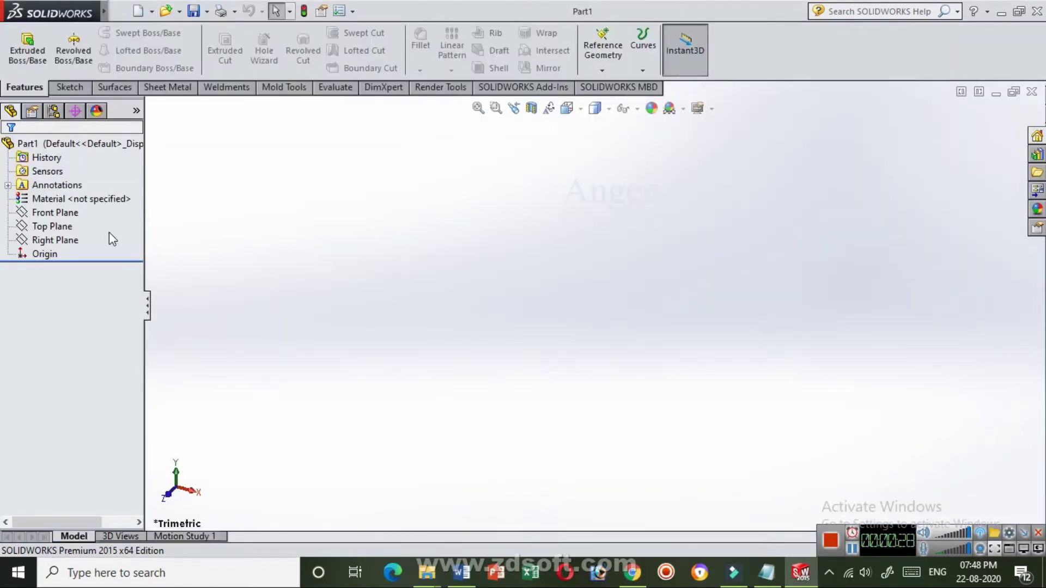
click(53, 227)
right_click(53, 227)
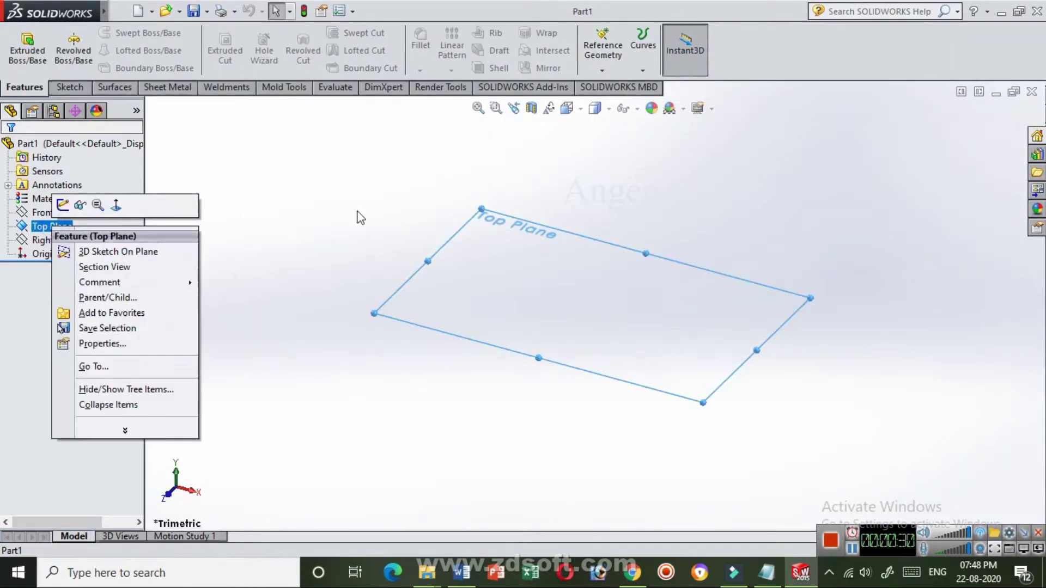
click(945, 278)
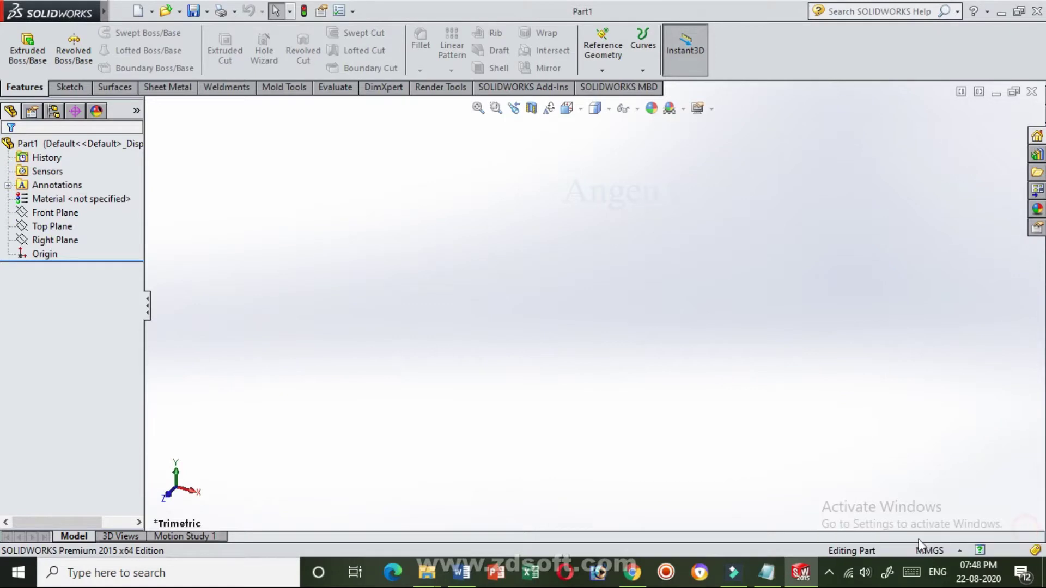
click(928, 550)
click(907, 493)
Step: Sketch a circle centred on the origin on the Top Plane
right_click(44, 222)
click(52, 201)
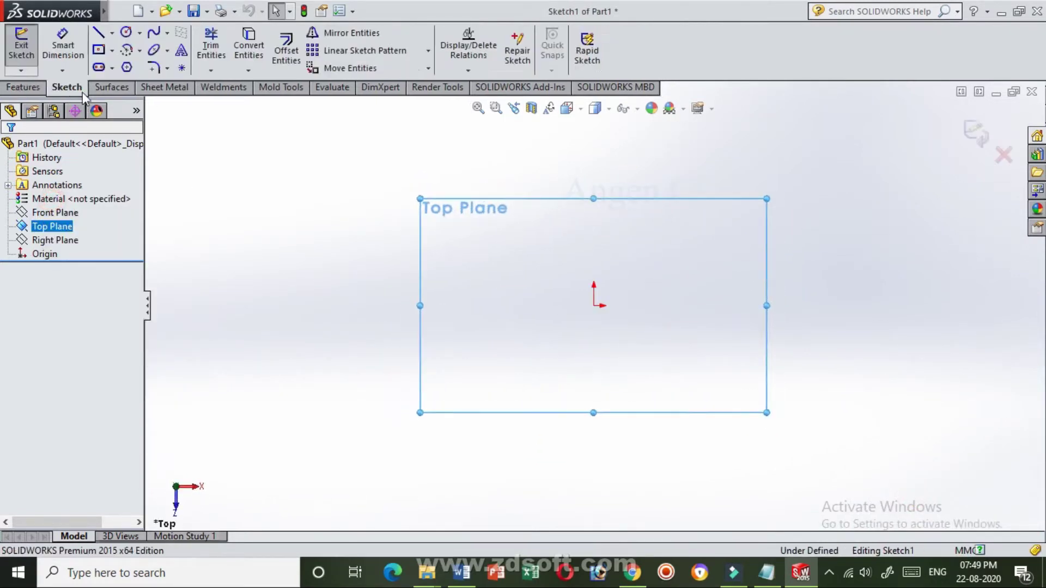
click(125, 34)
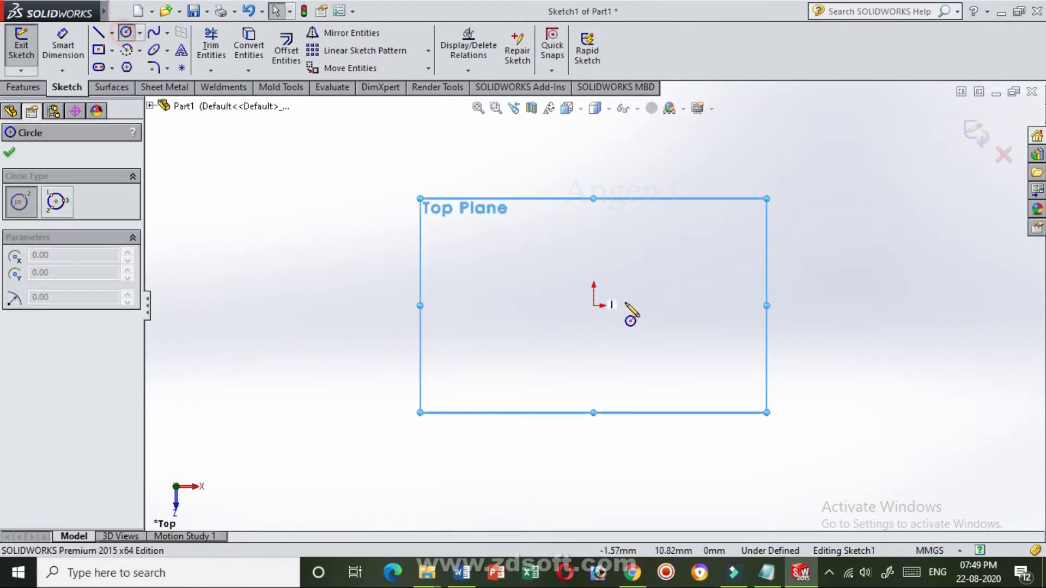
click(594, 306)
click(651, 370)
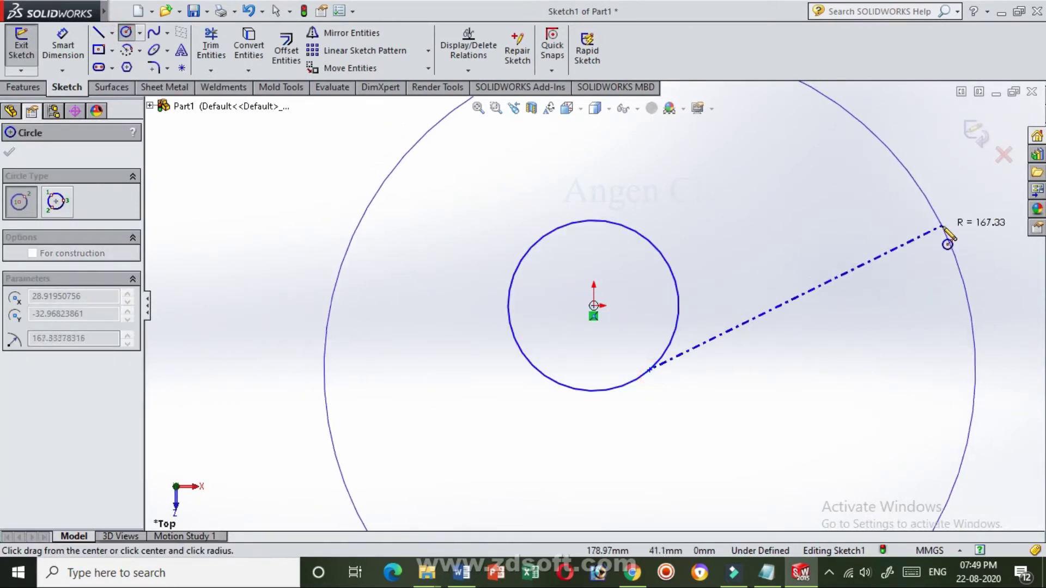
key(Escape)
click(975, 134)
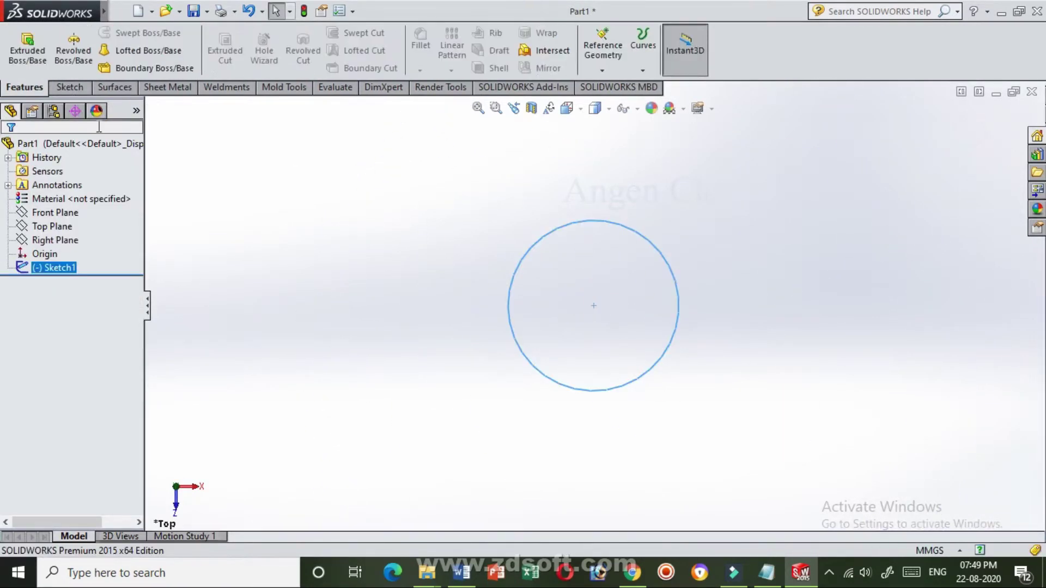
Step: Edit Sketch1 to give the circle a 200 mm diameter
right_click(71, 269)
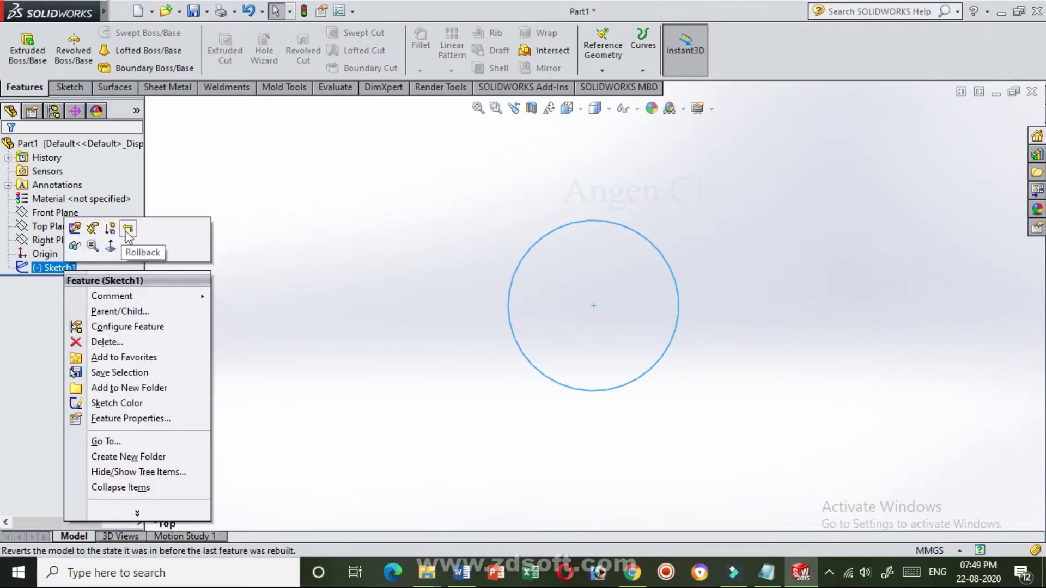
click(75, 227)
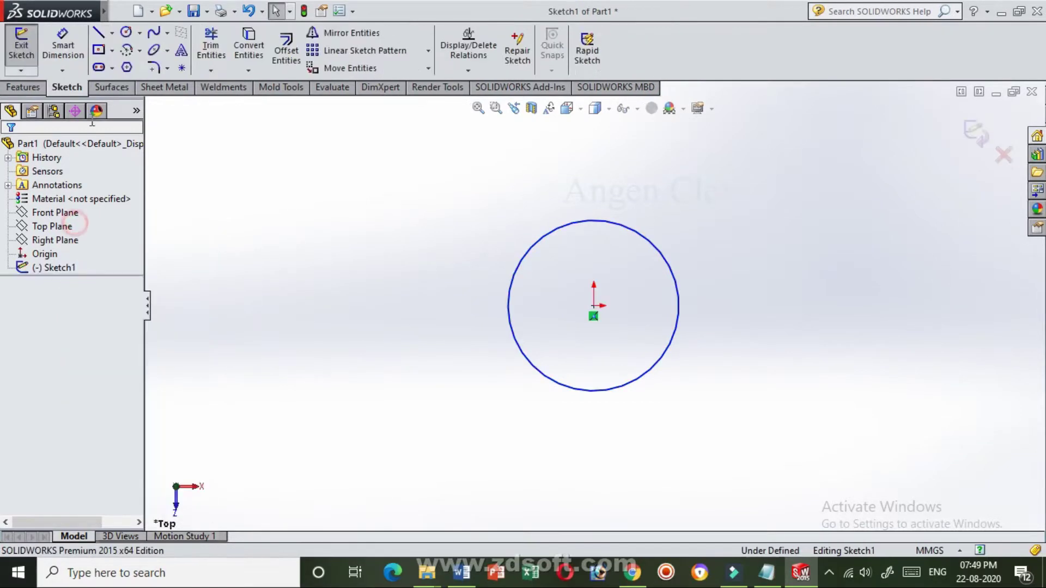
click(71, 53)
click(522, 250)
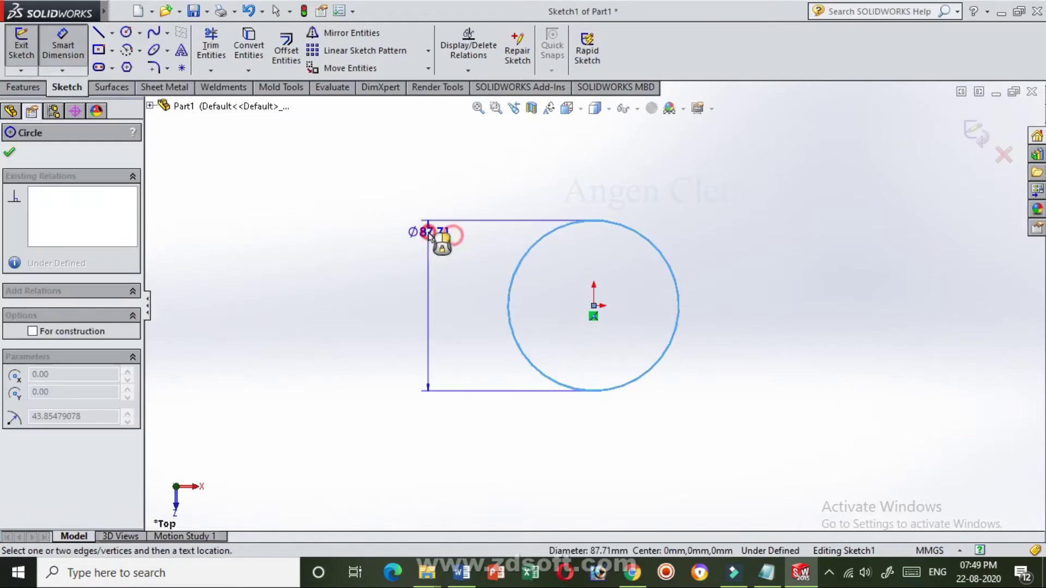
click(428, 233)
text(200)
key(Return)
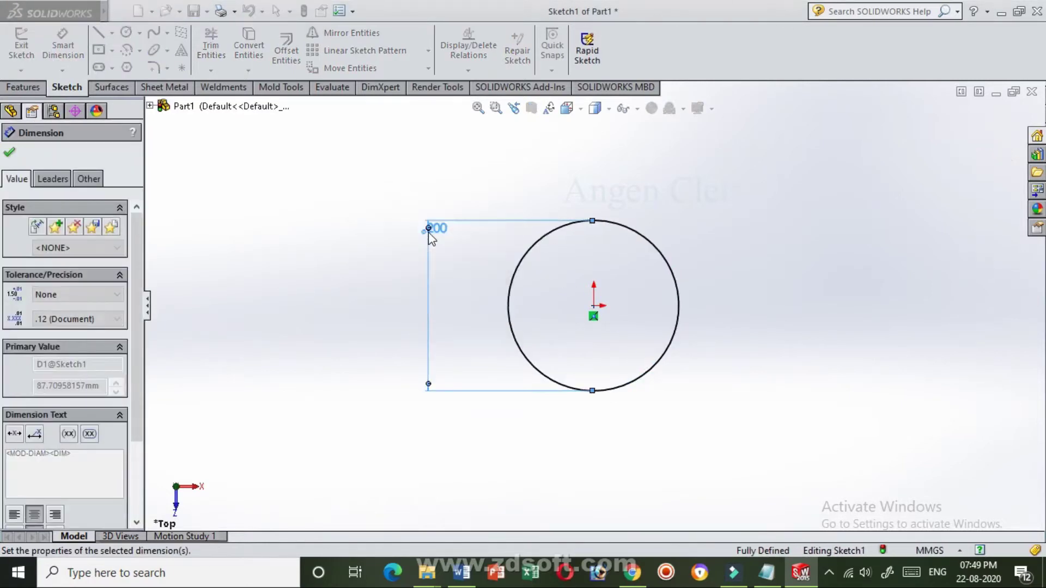
click(976, 133)
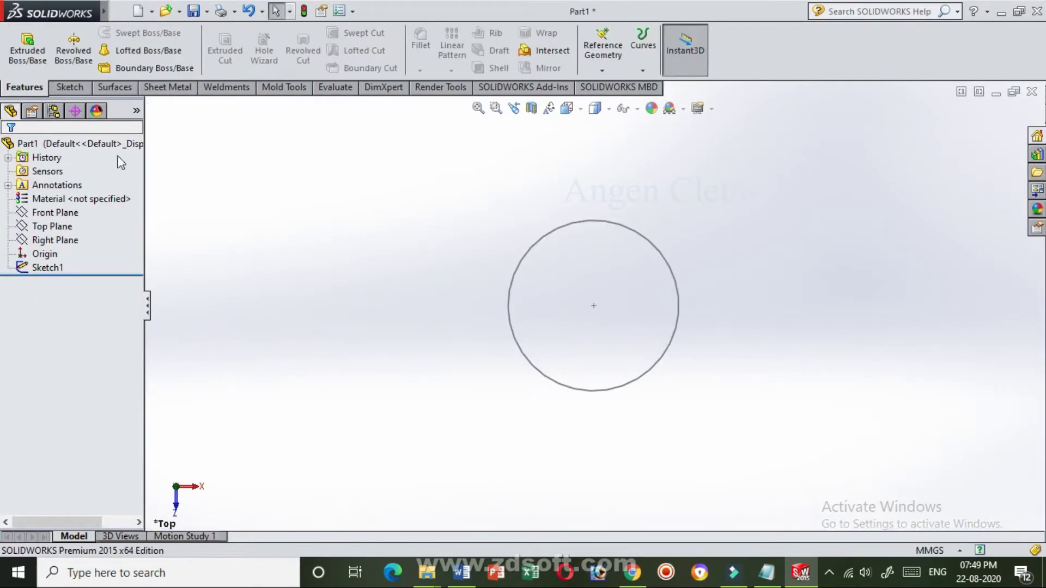
click(28, 44)
Step: Extrude Sketch1 20 mm into a solid disc and select its top face
click(598, 223)
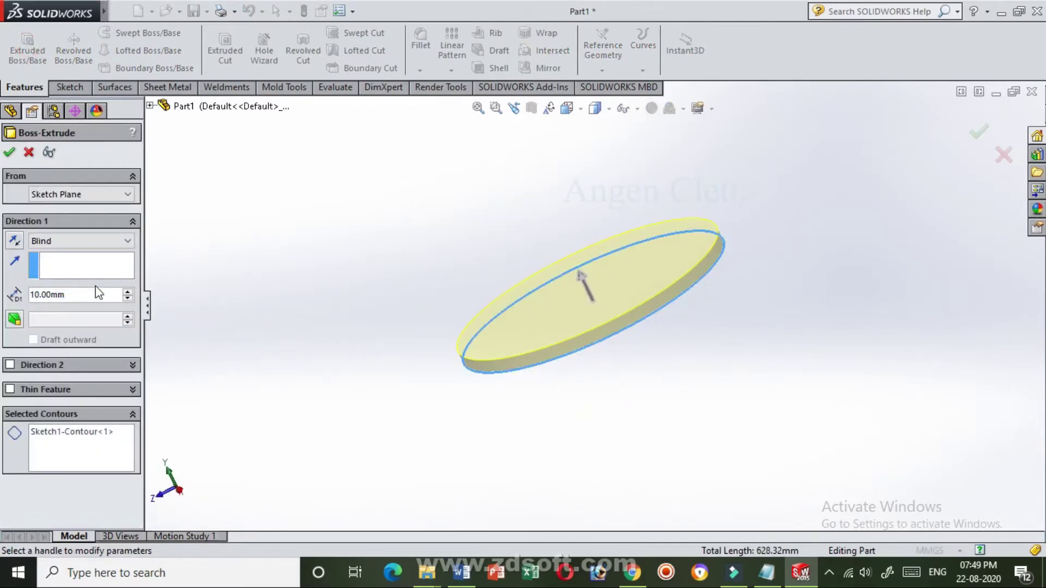
drag(93, 295, 1, 300)
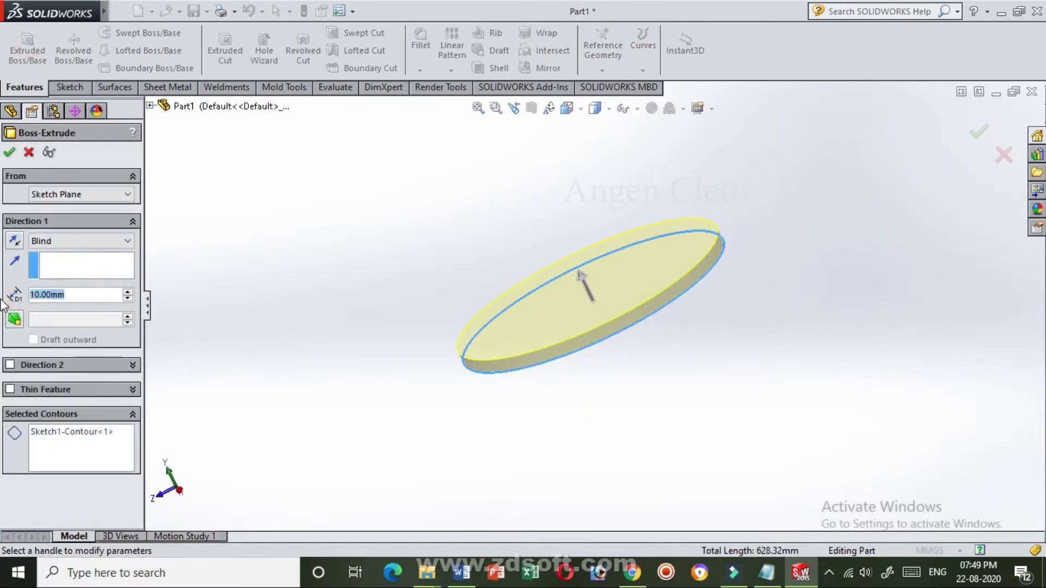
text(20)
key(Return)
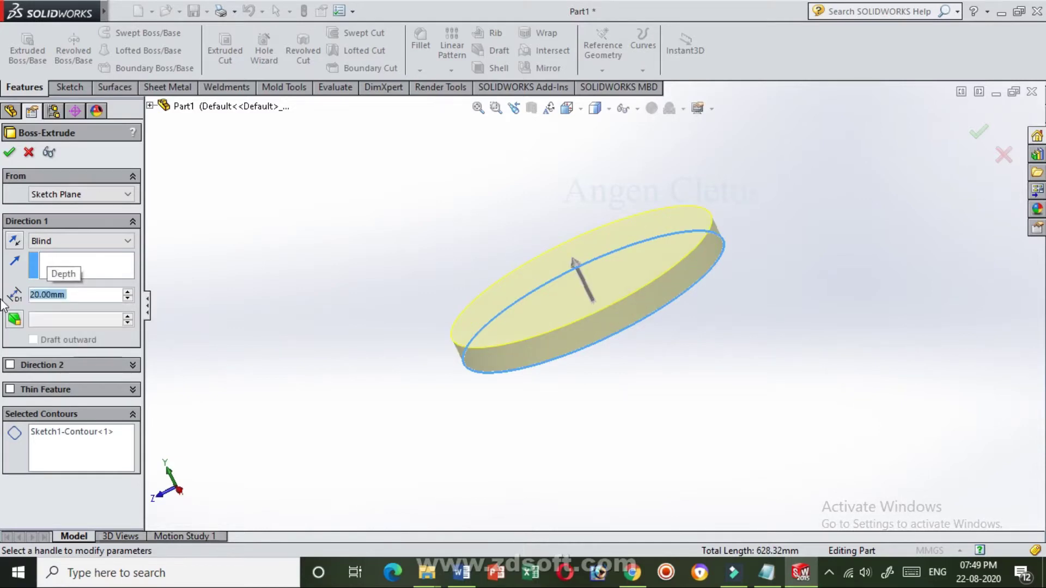
click(7, 149)
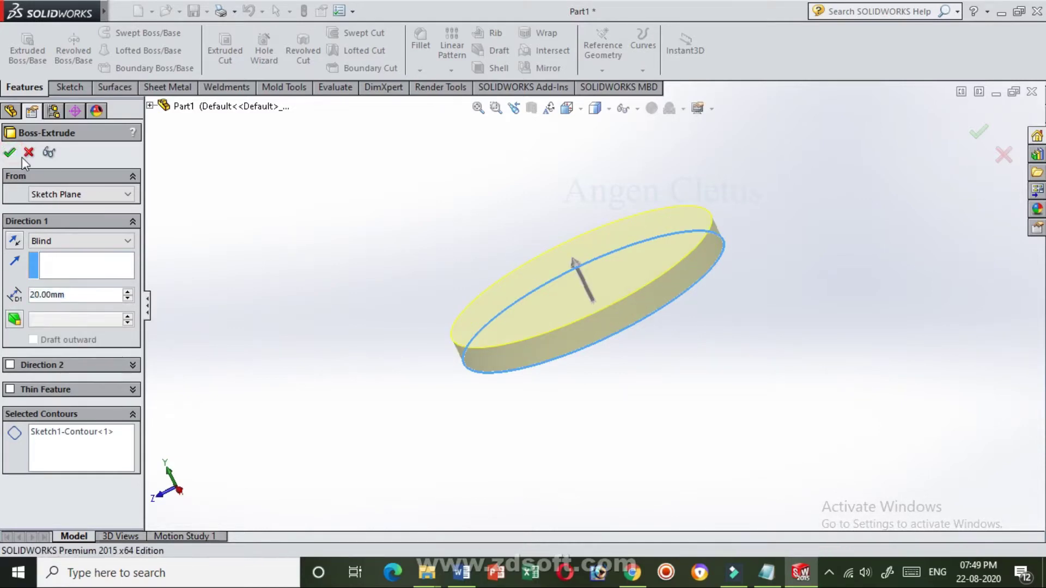
middle_drag(698, 403, 627, 275)
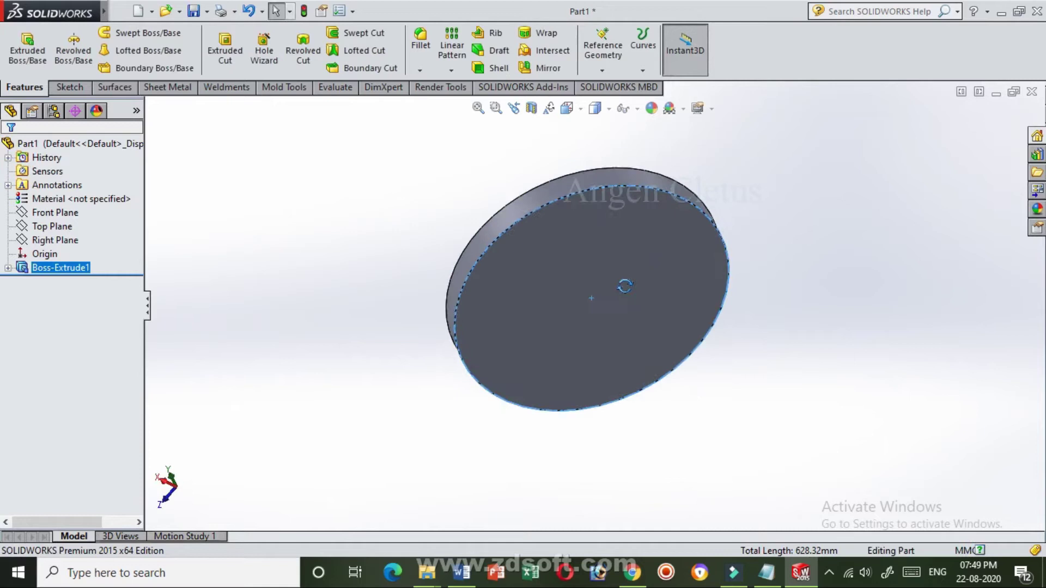
click(605, 254)
Step: Create Plane1 on the disc's top face with a 0 mm offset
click(604, 67)
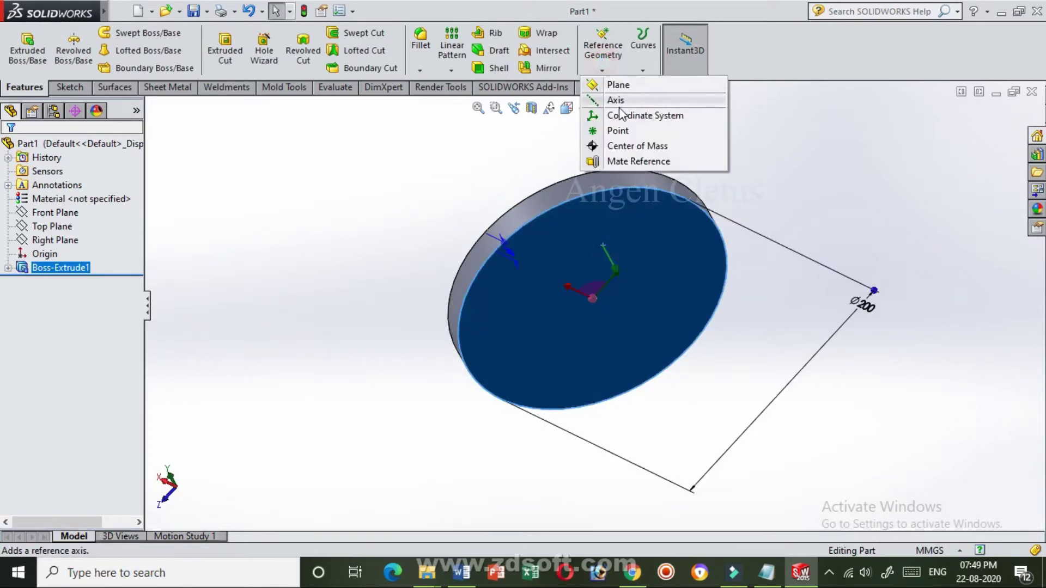
click(613, 76)
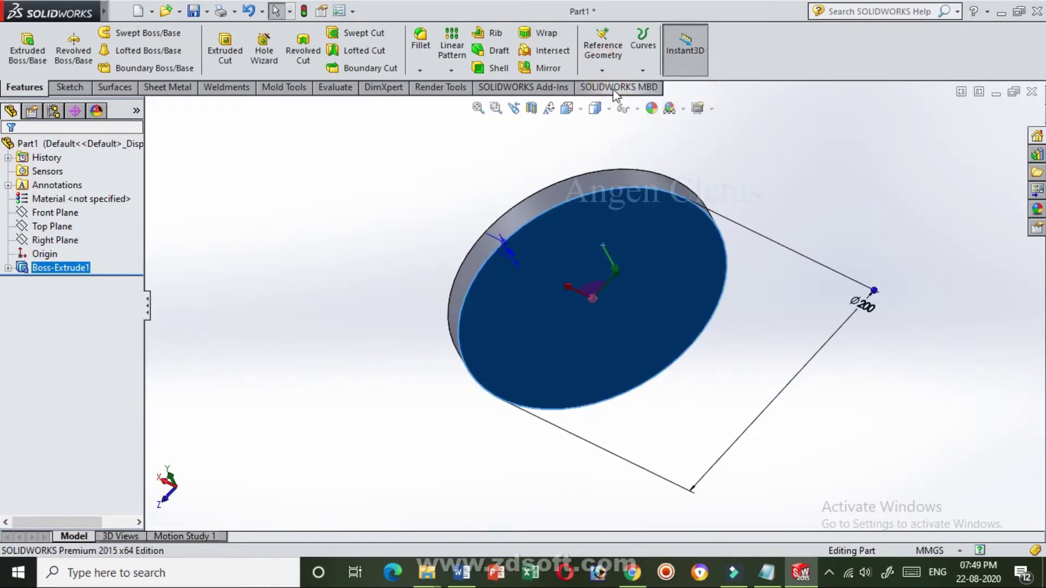
click(602, 60)
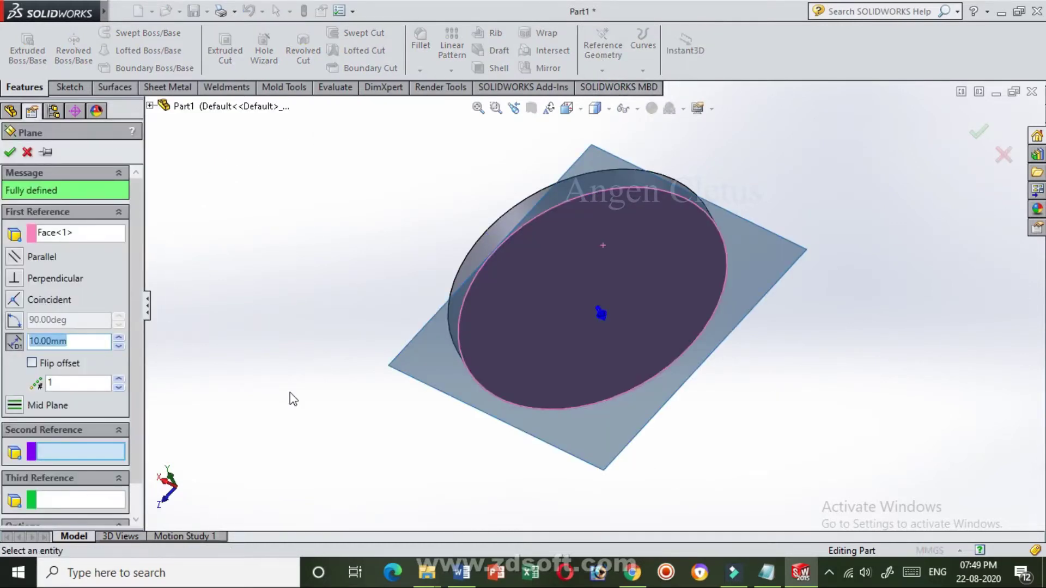
key(Home)
key(Delete)
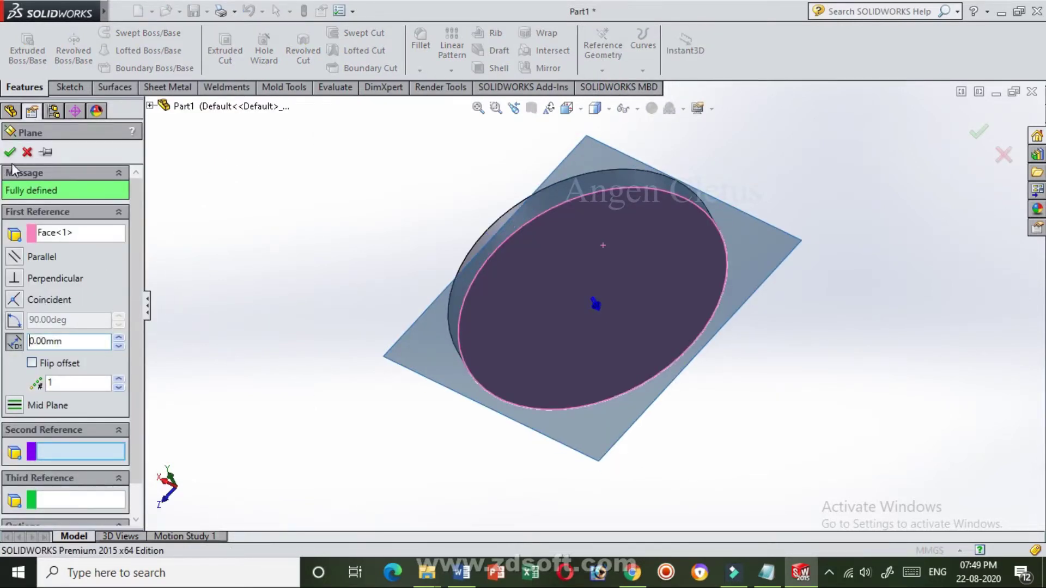
click(10, 152)
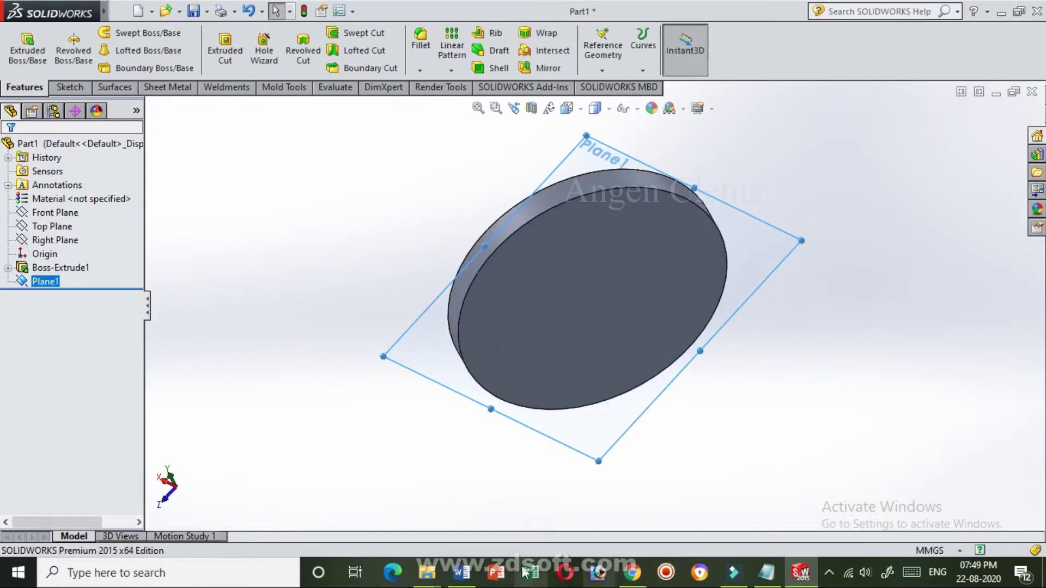
click(766, 572)
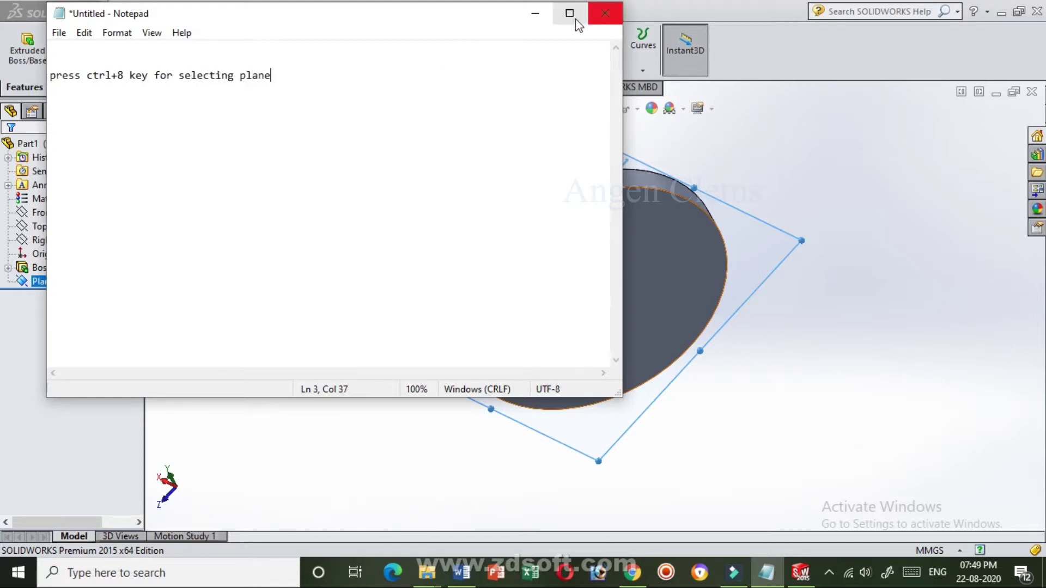
Step: Minimize the Notepad note to return to the SOLIDWORKS part
click(541, 17)
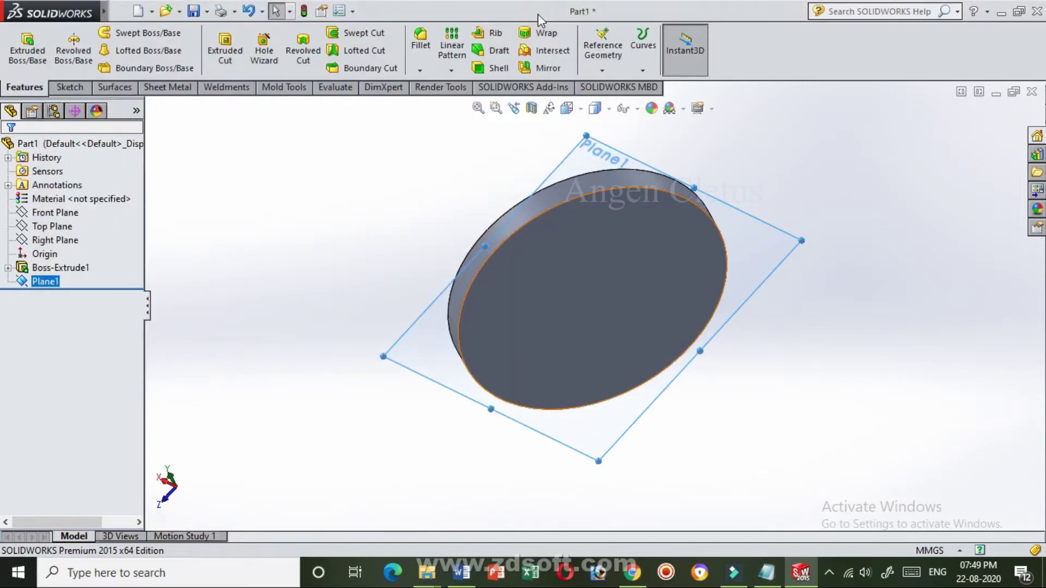
Step: On Plane1, sketch an origin-centred circle and dimension its diameter to 40 mm
key(ctrl+8)
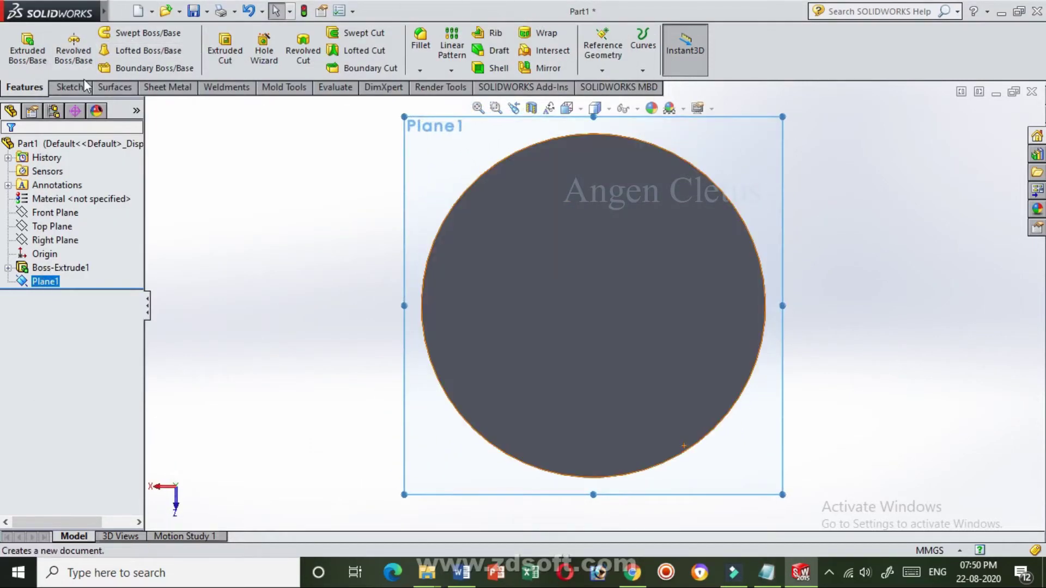
click(70, 87)
click(126, 32)
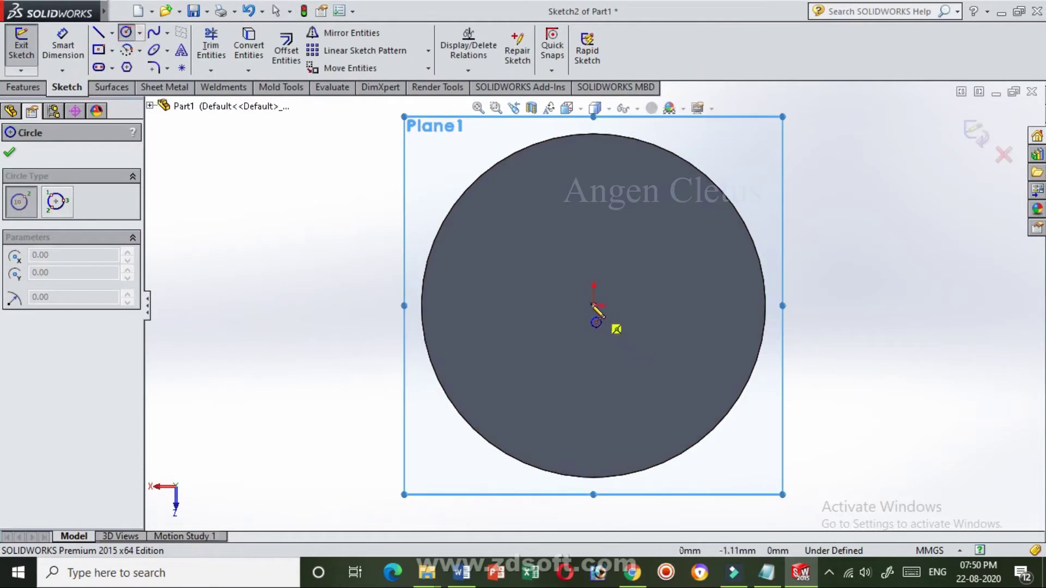
click(594, 305)
click(609, 343)
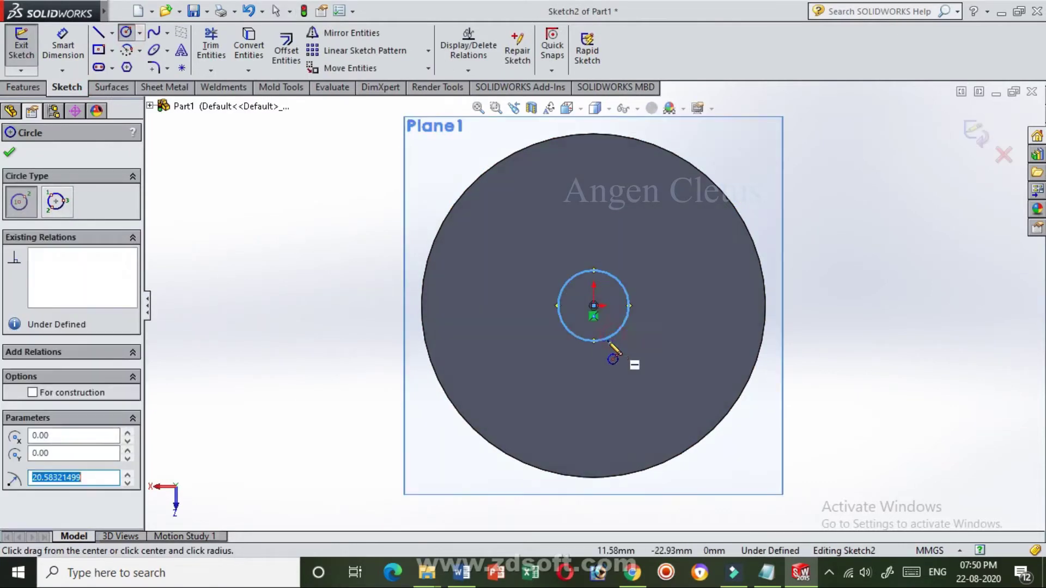
click(63, 45)
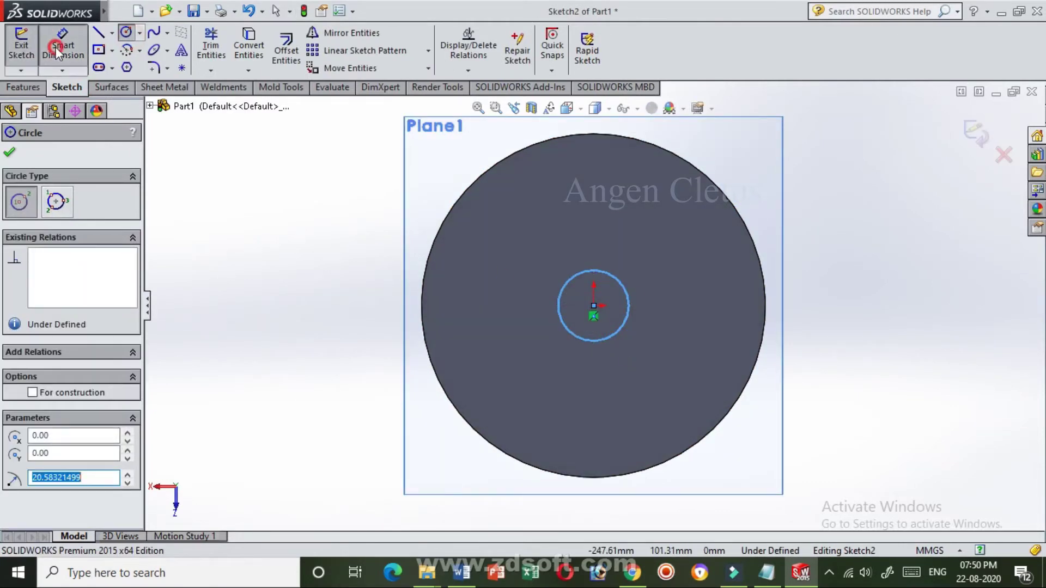
click(590, 270)
click(548, 228)
text(1)
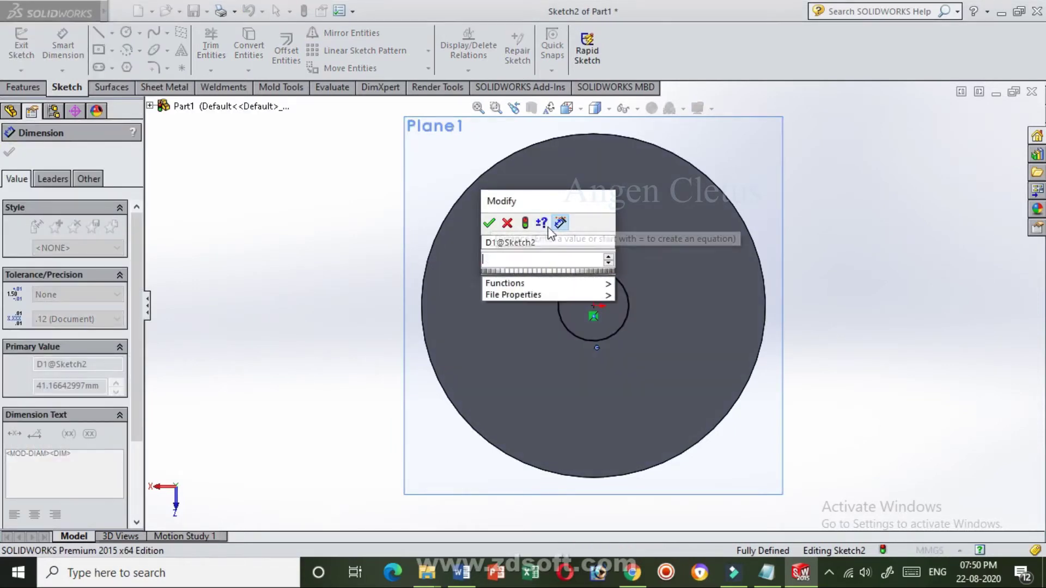
key(Escape)
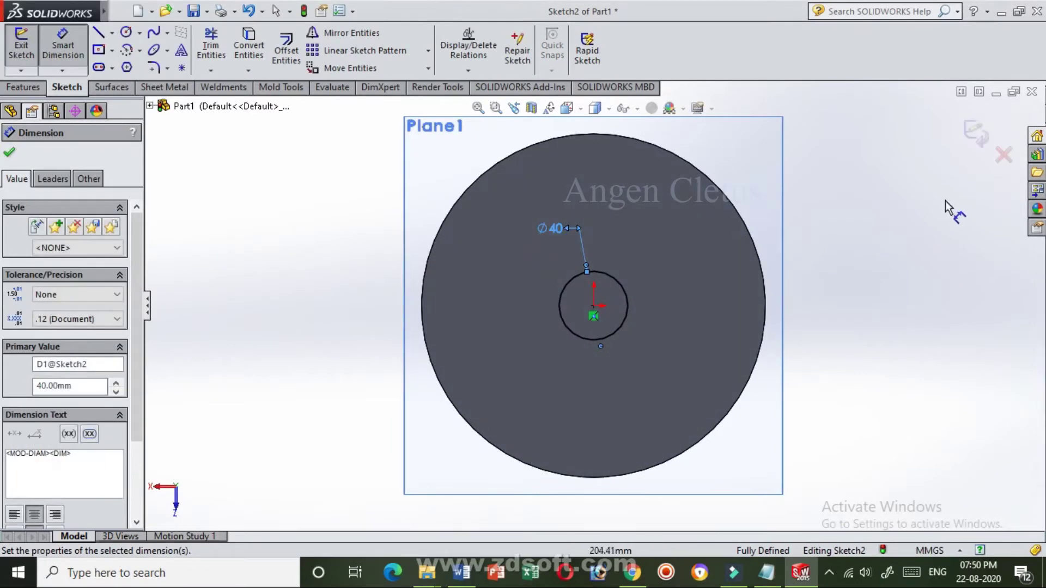
click(975, 133)
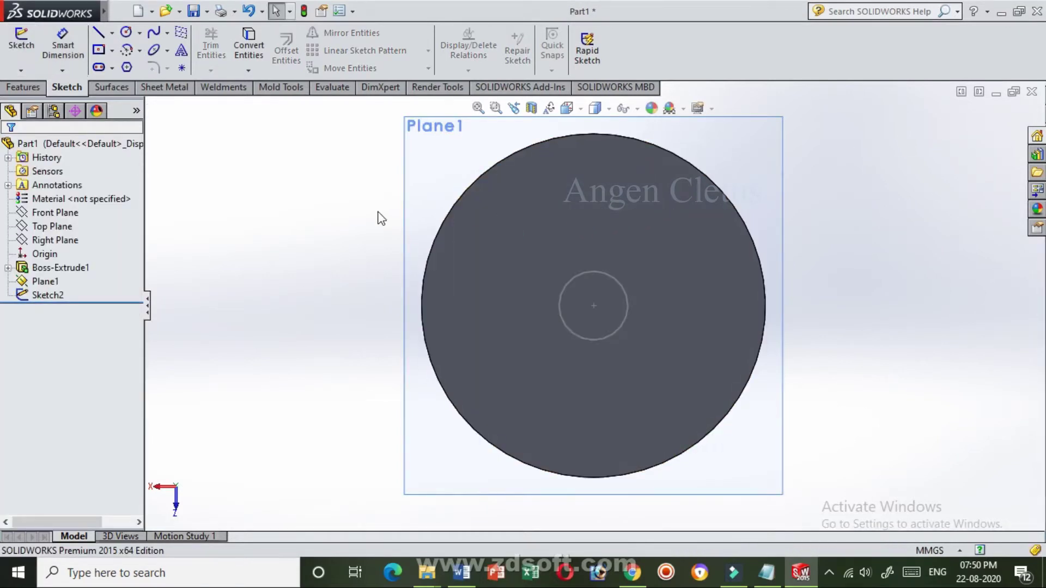
middle_drag(381, 218, 455, 245)
Step: Extrude Sketch2 150 mm into a shaft rising from the disc's centre
click(604, 289)
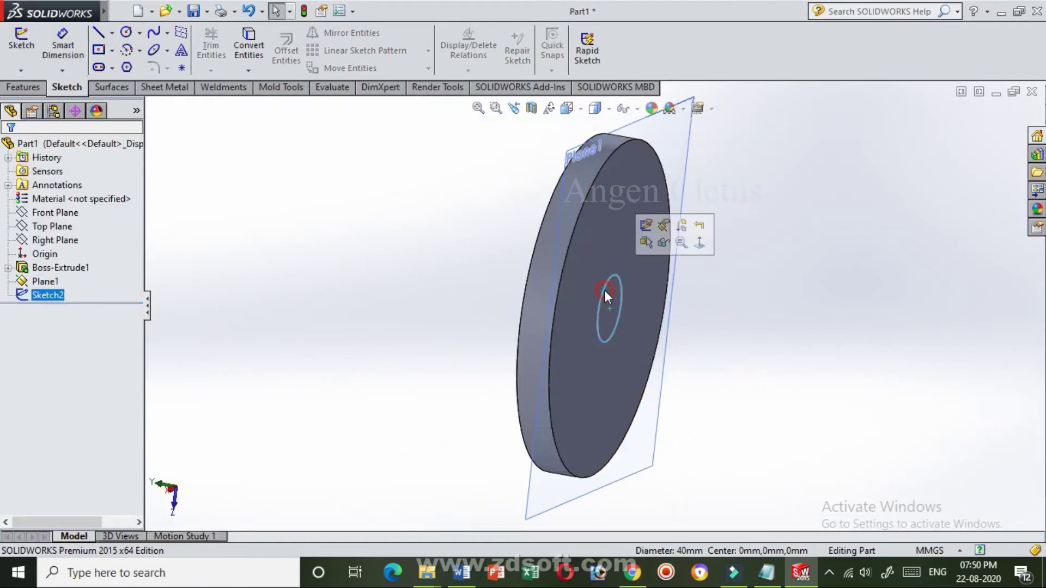
click(26, 93)
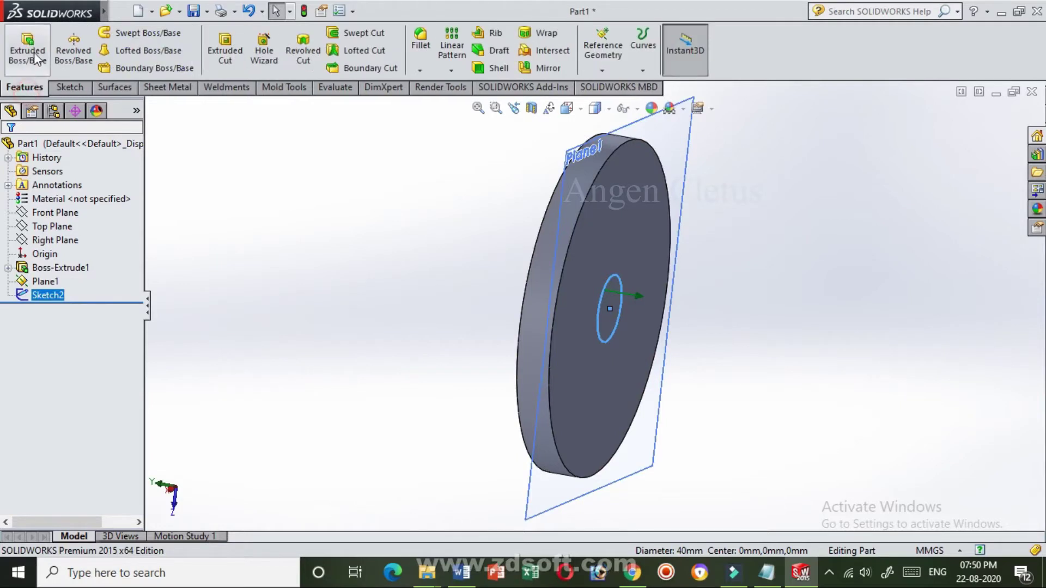
click(27, 49)
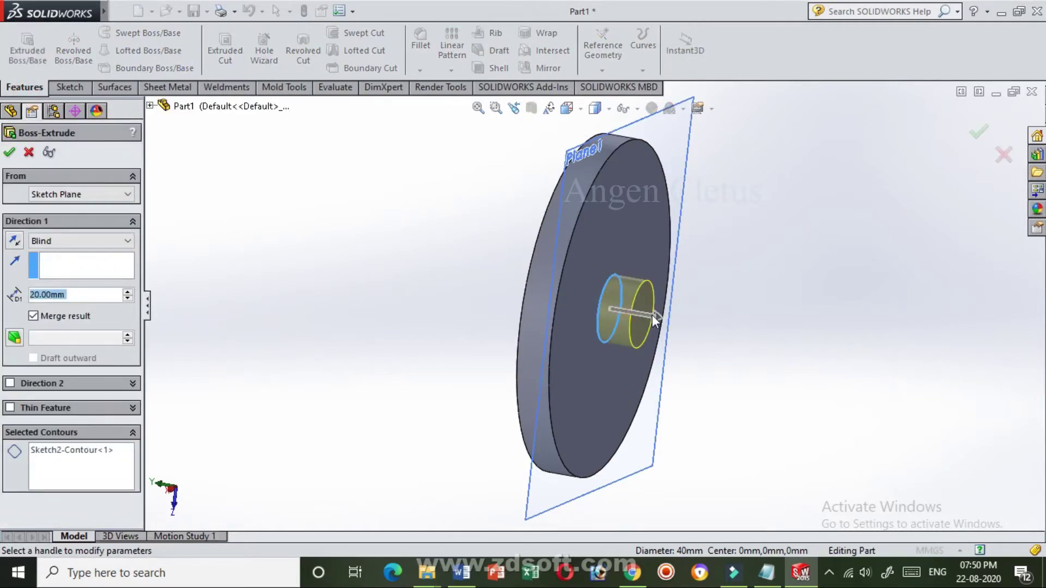
drag(652, 315, 878, 355)
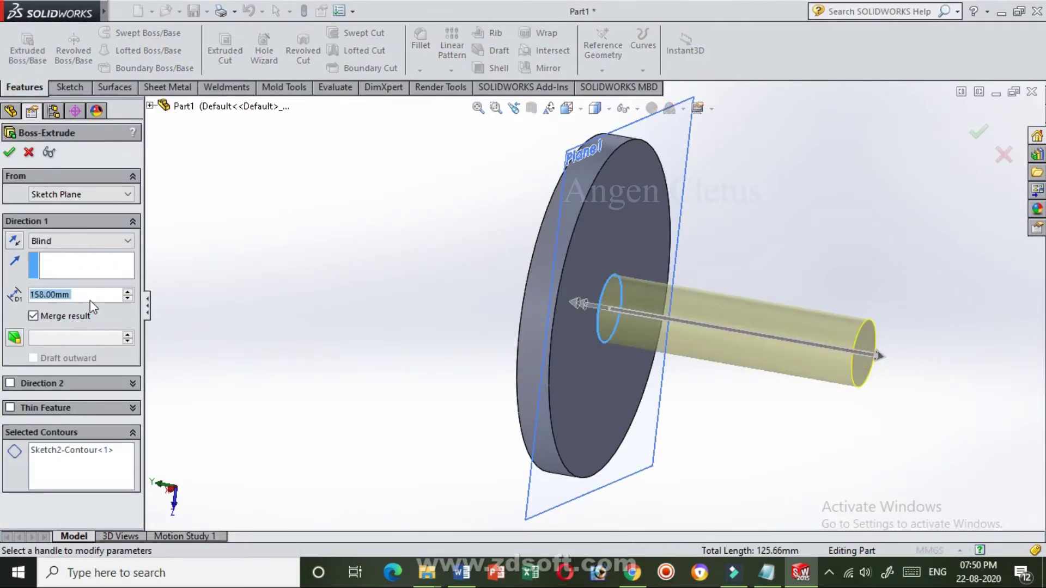
text(150)
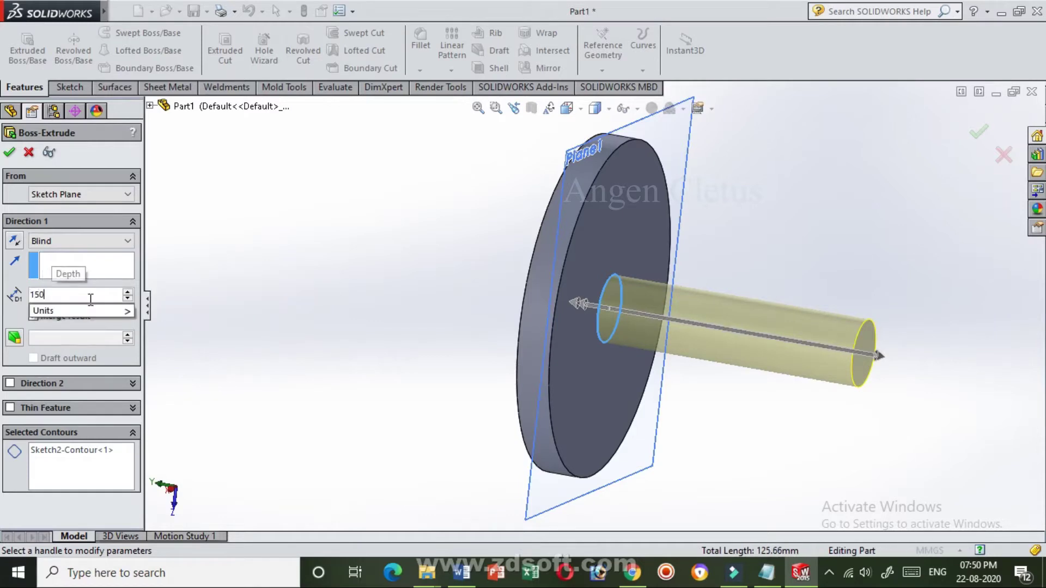
key(Return)
click(10, 153)
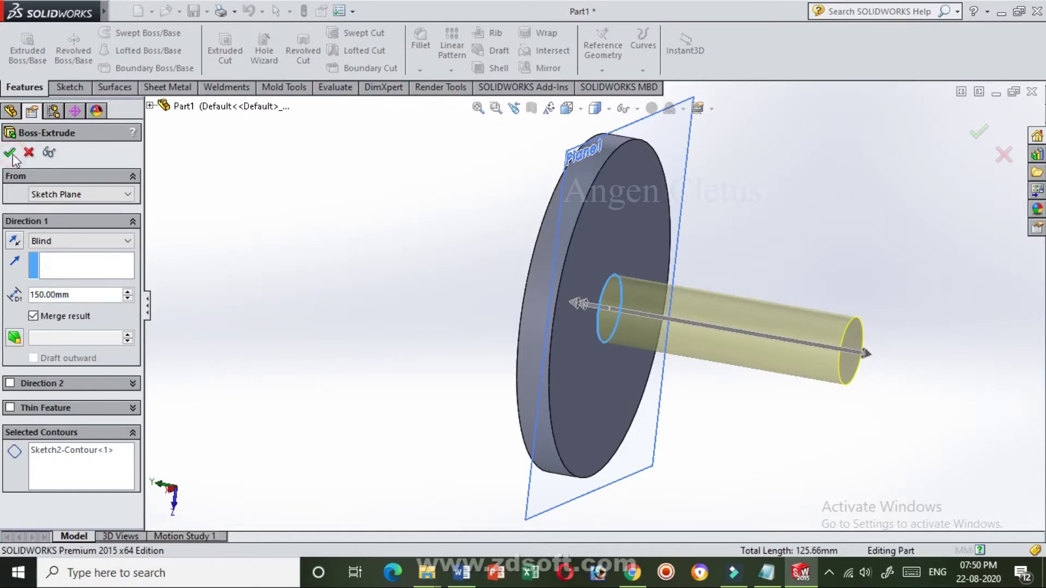
mouse_move(389, 269)
middle_down()
mouse_move(338, 269)
mouse_move(408, 276)
middle_up()
click(62, 240)
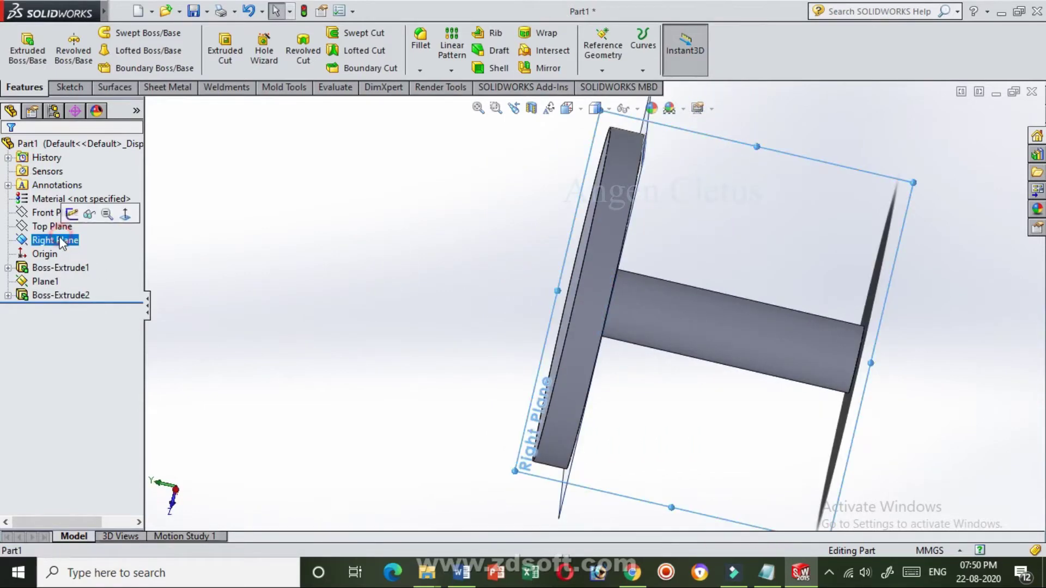
click(71, 213)
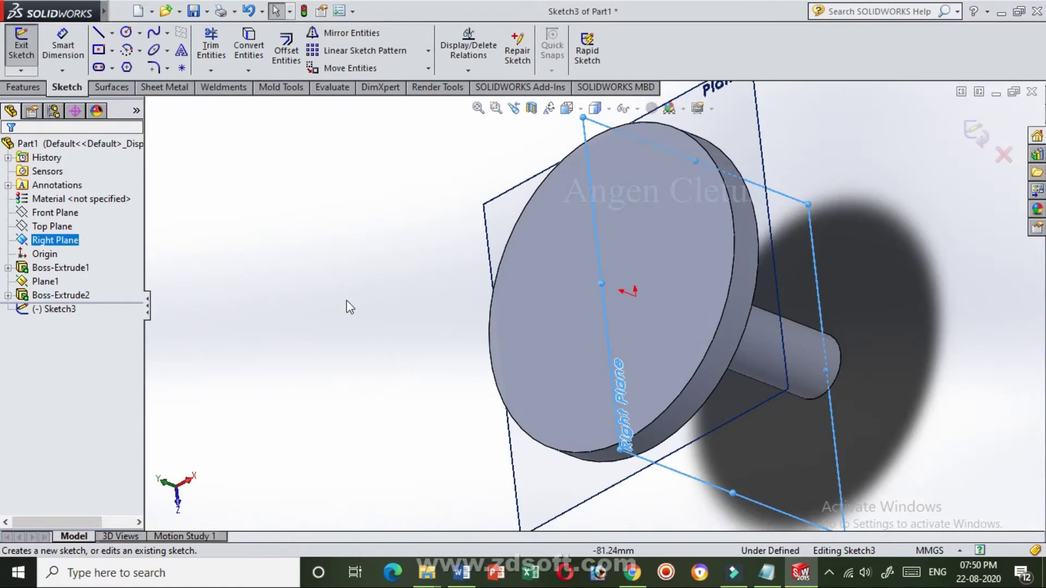
middle_drag(346, 303, 257, 303)
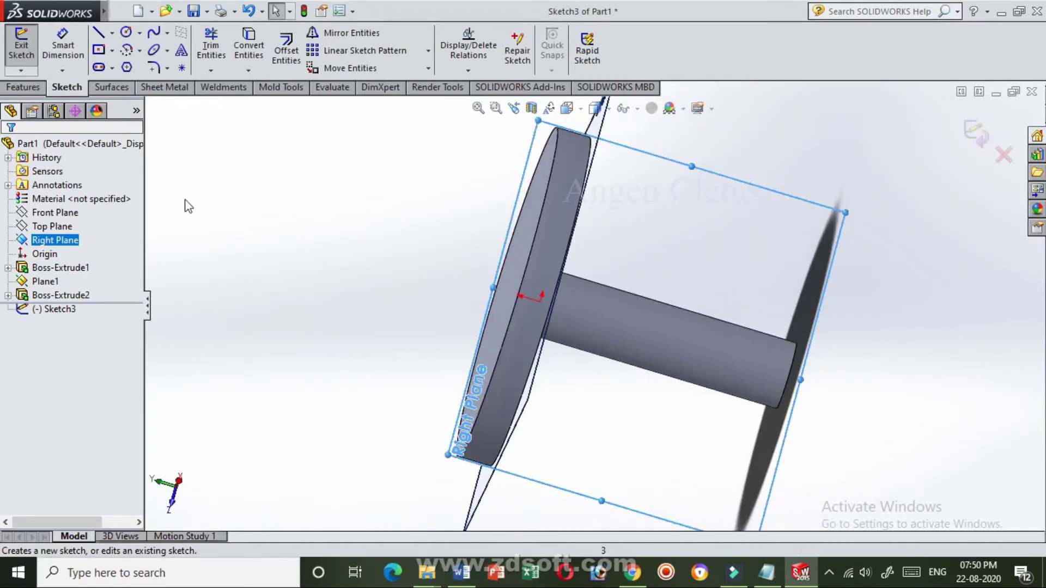
click(977, 141)
click(55, 228)
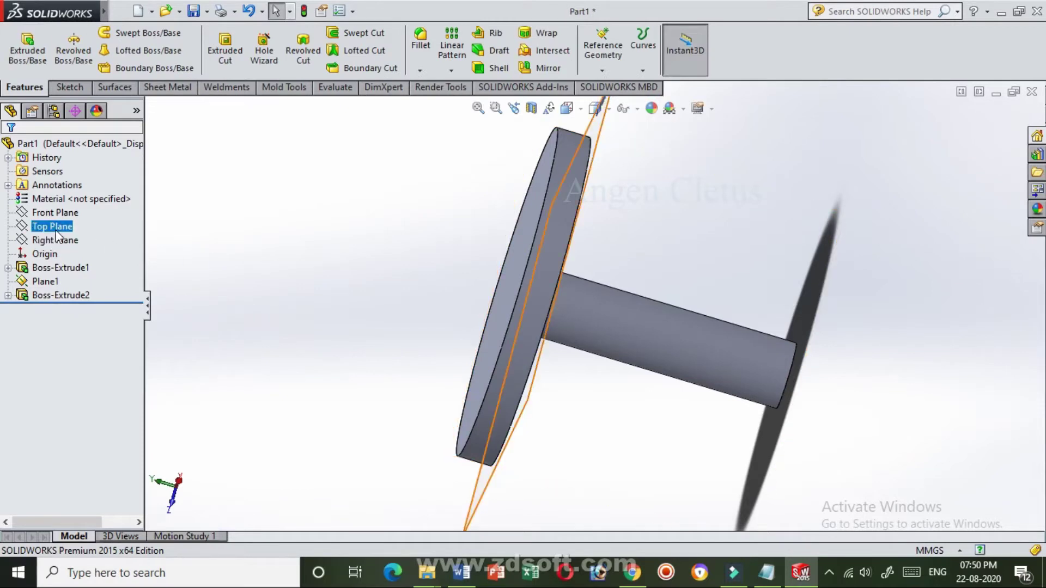
right_click(59, 239)
click(75, 225)
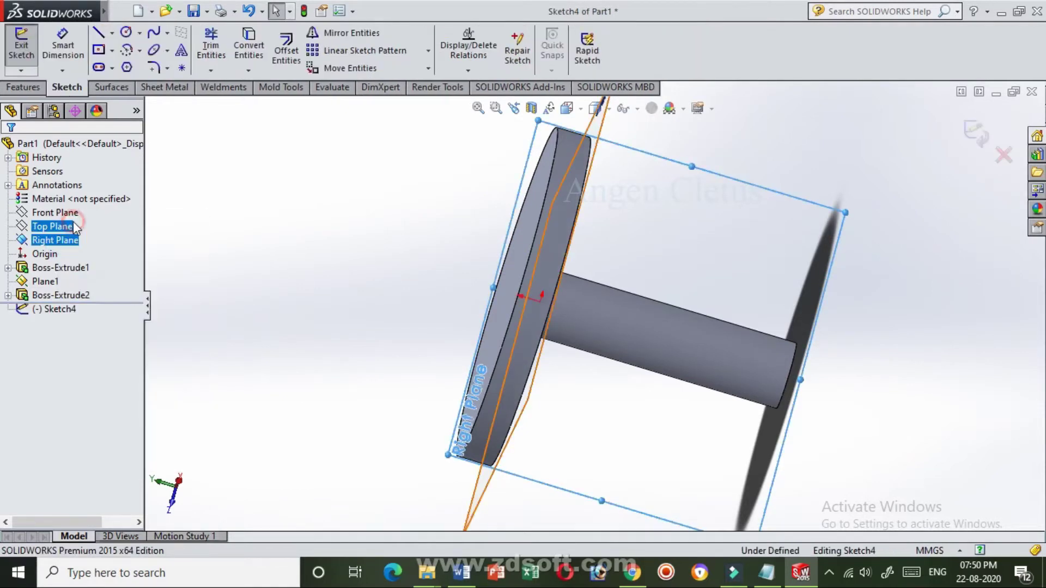
click(1005, 157)
click(580, 283)
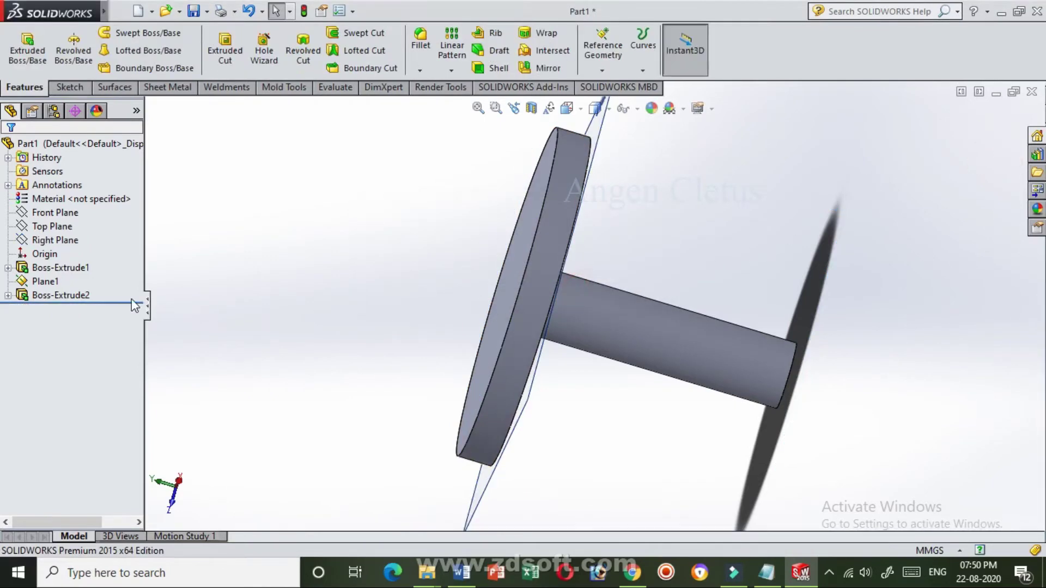
click(63, 243)
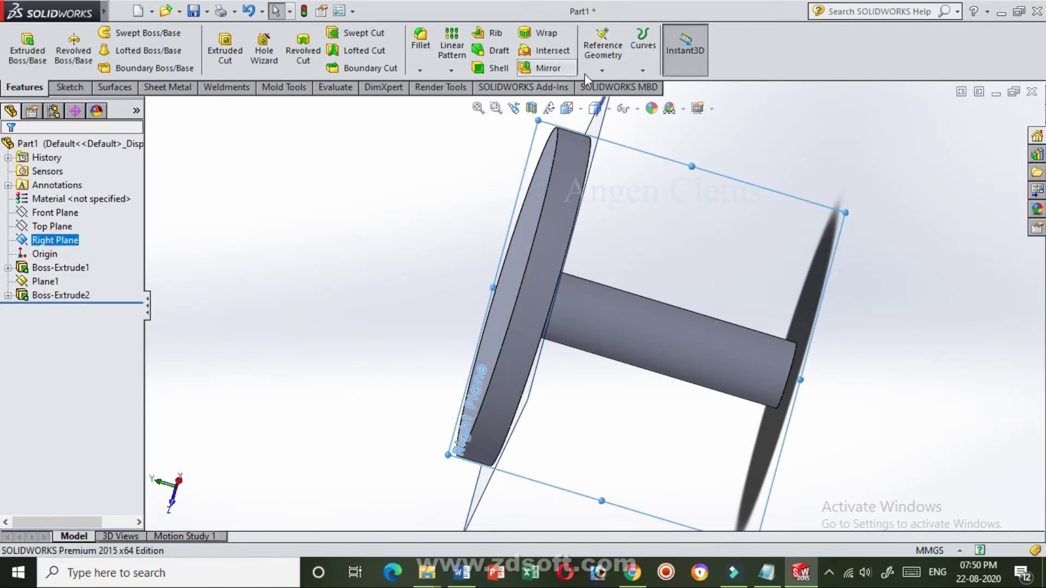
Step: Create Plane2 on the Right Plane at 0 mm offset and view it from the right
click(602, 70)
click(614, 86)
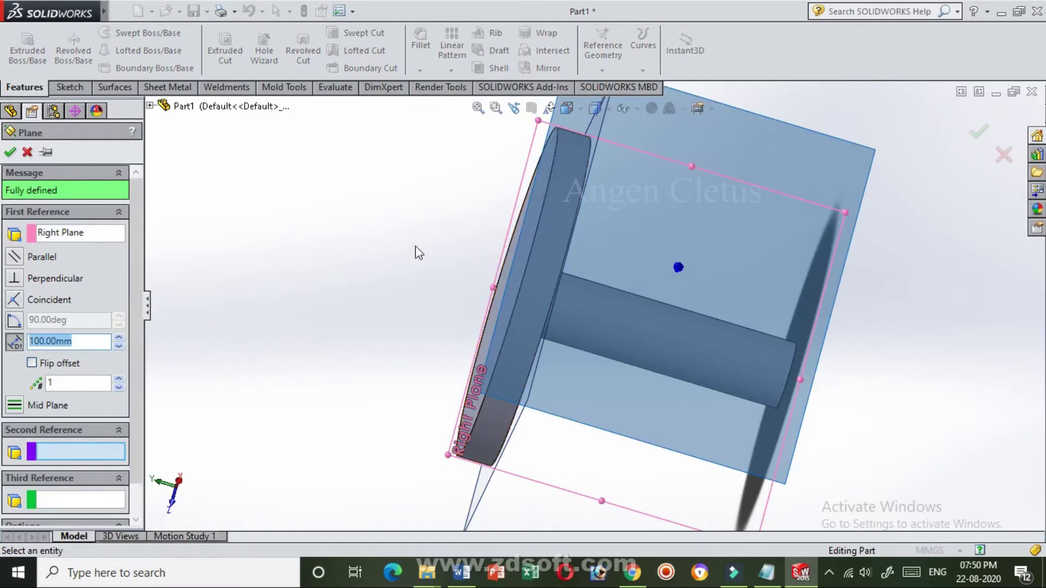
text(0)
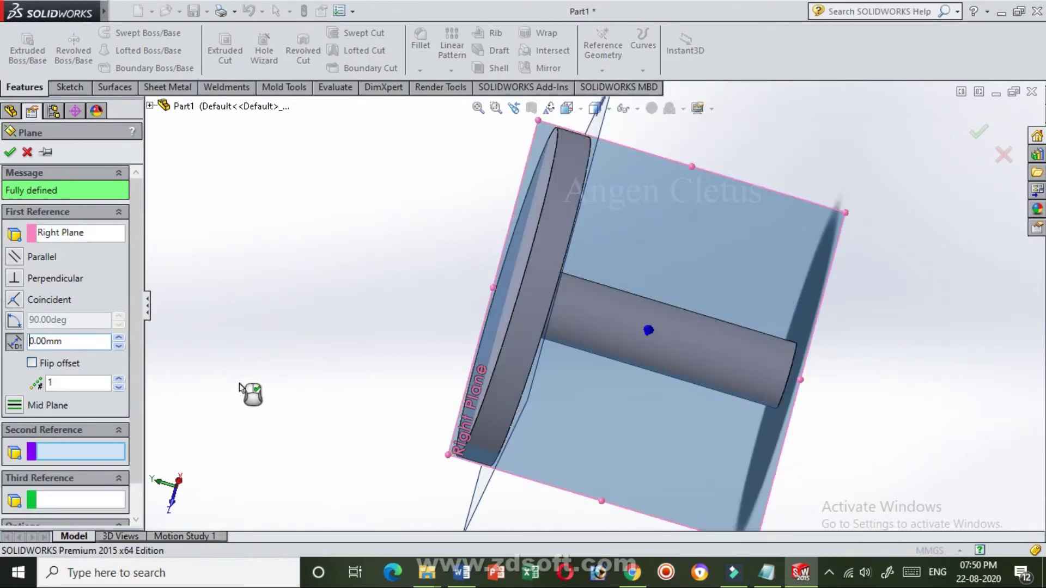
click(979, 131)
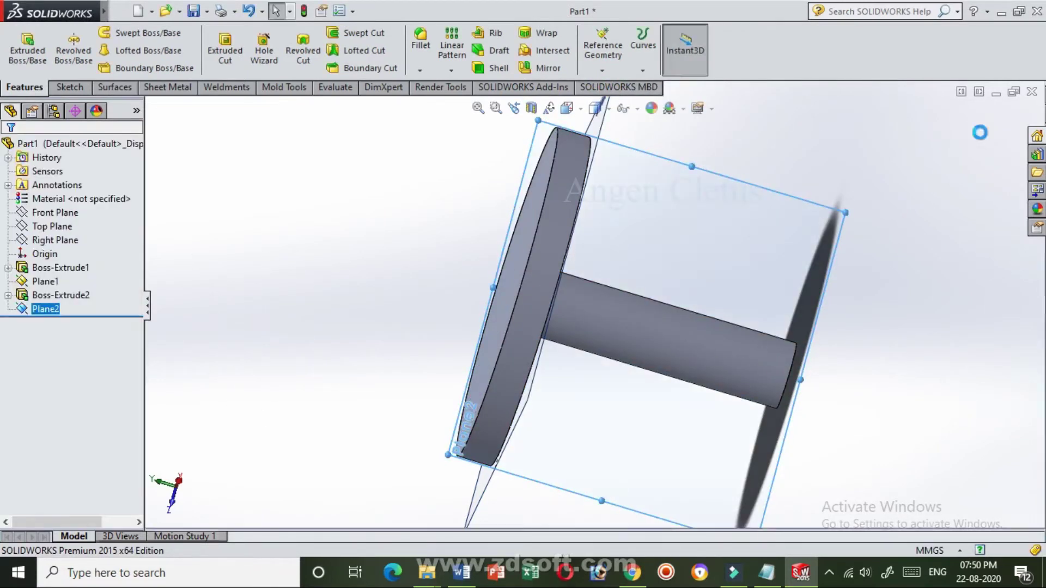
key(ctrl+4)
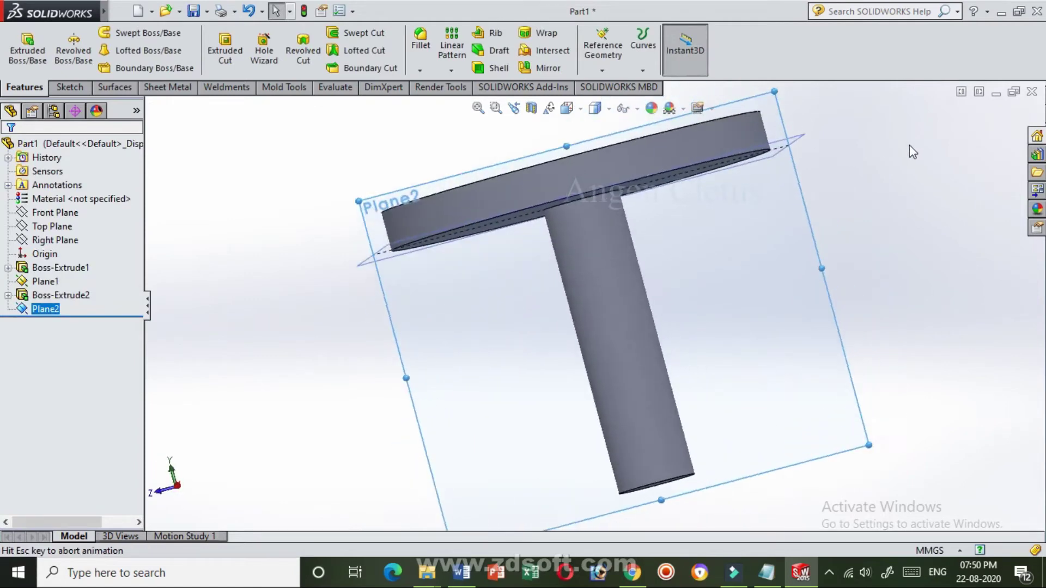
Step: Draw a short line under the tabletop and a wavy spline from it toward the shaft
click(67, 89)
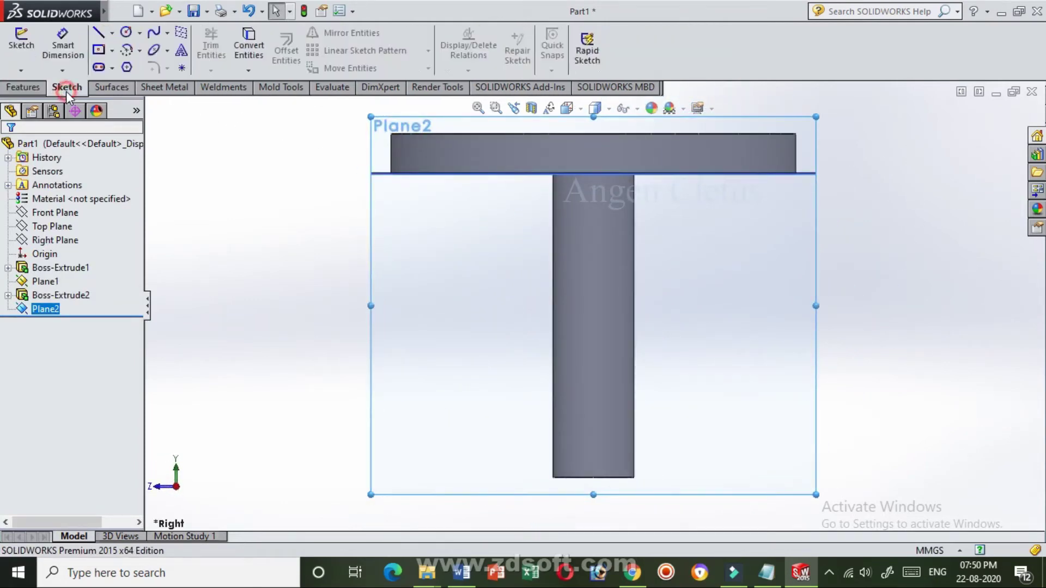
click(100, 36)
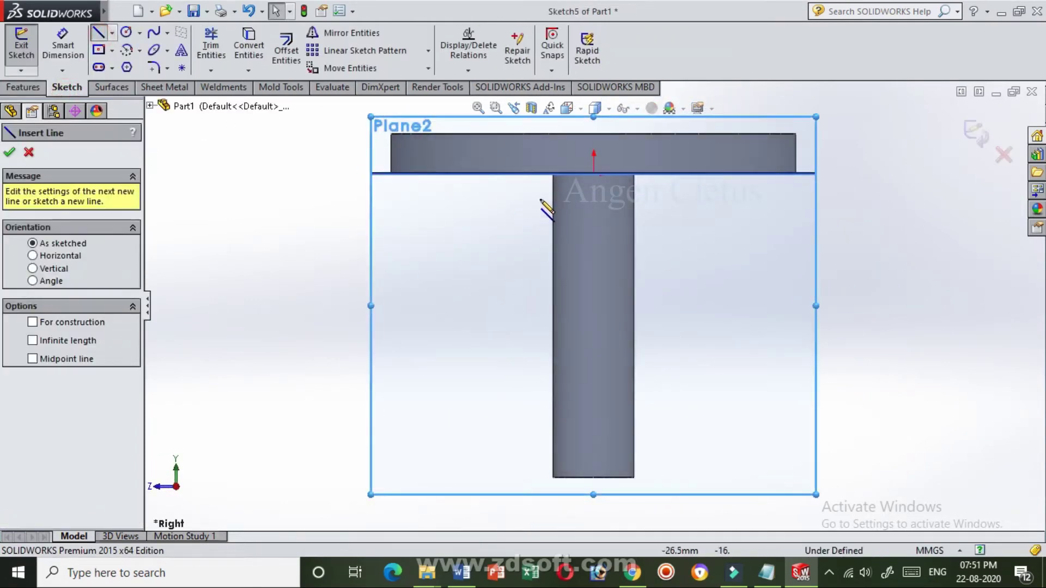
mouse_move(554, 175)
mouse_down()
mouse_move(433, 175)
mouse_move(432, 195)
mouse_up()
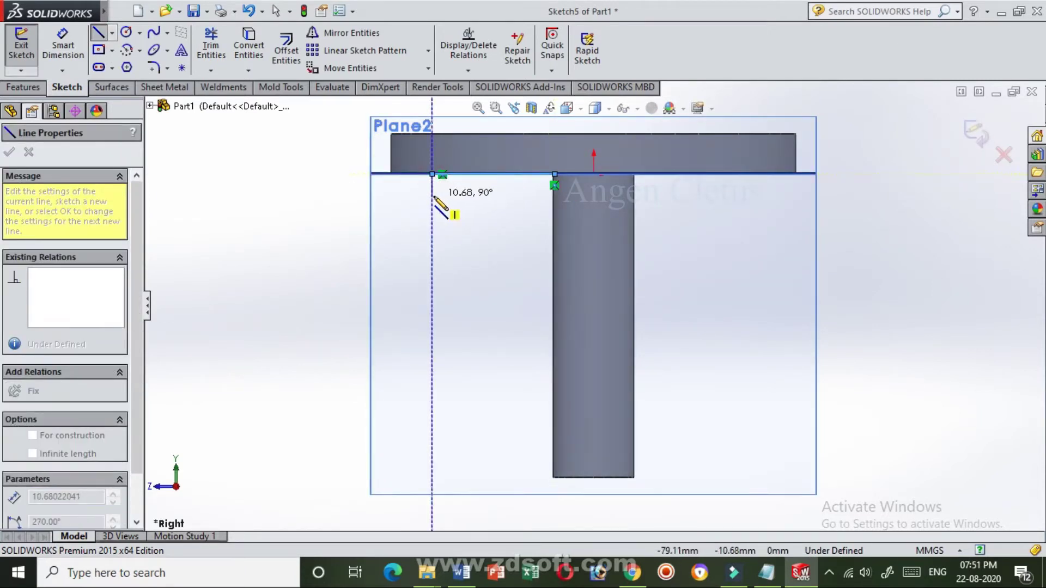
key(Escape)
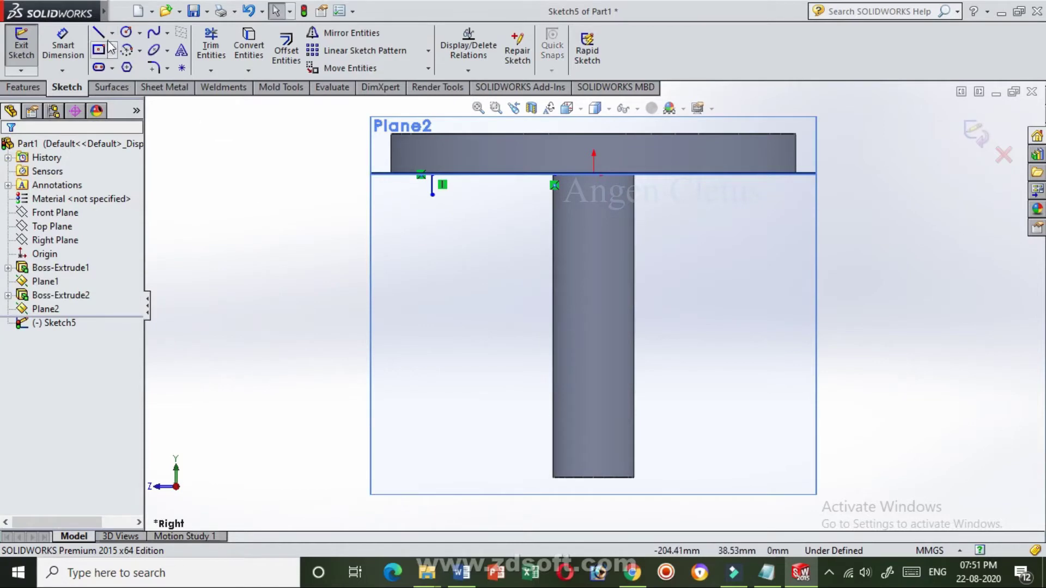
click(154, 33)
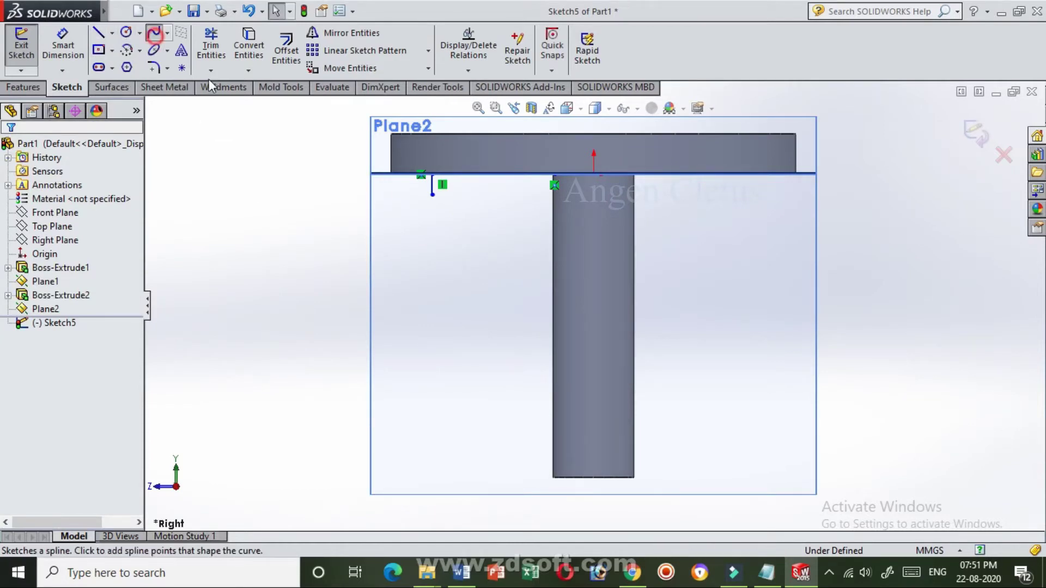
click(432, 194)
click(455, 206)
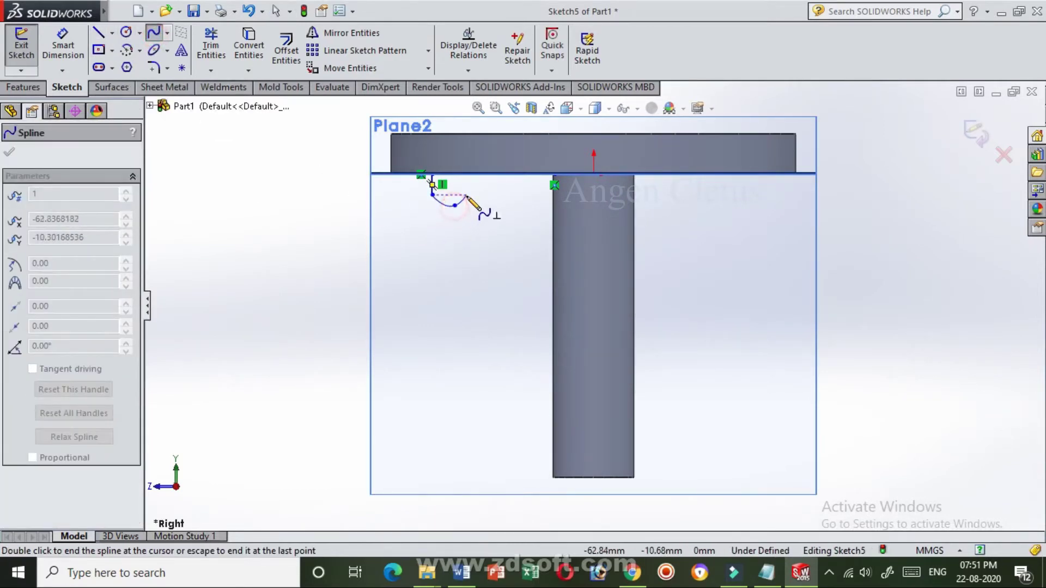
click(488, 210)
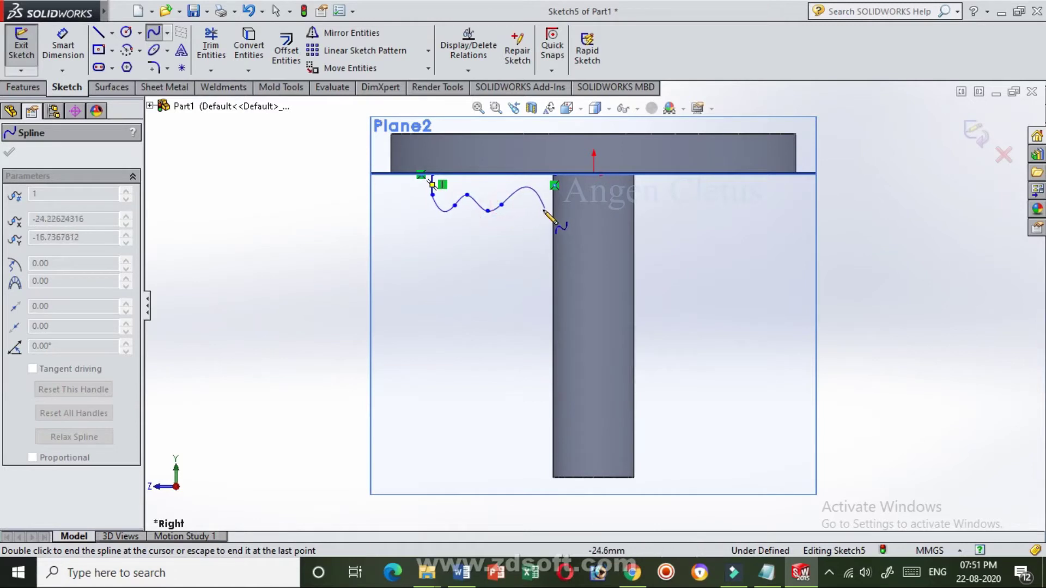
click(564, 210)
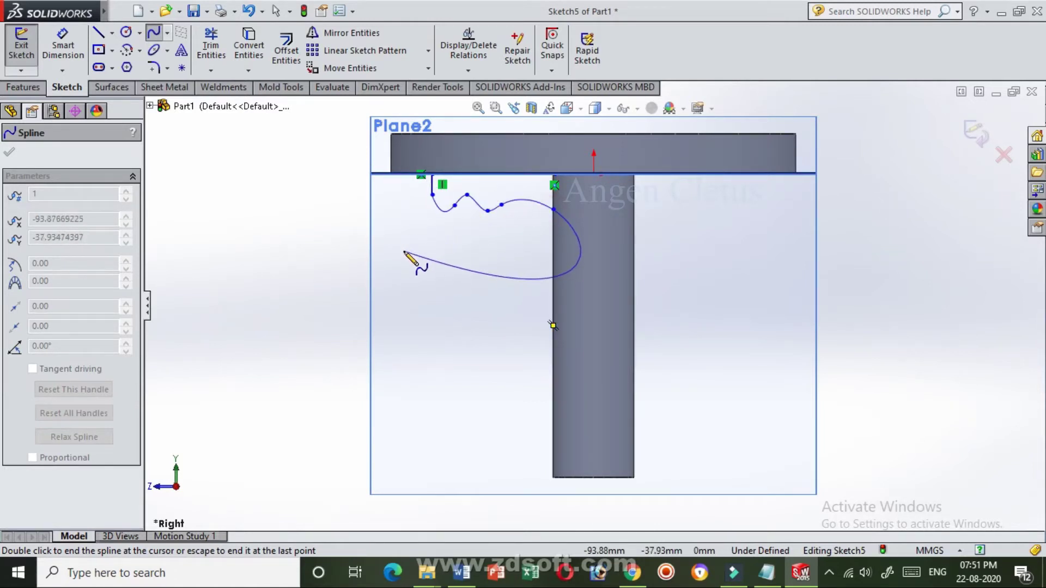
key(Escape)
Step: Close the bracket profile with a line from the tabletop underside to the spline end
click(98, 34)
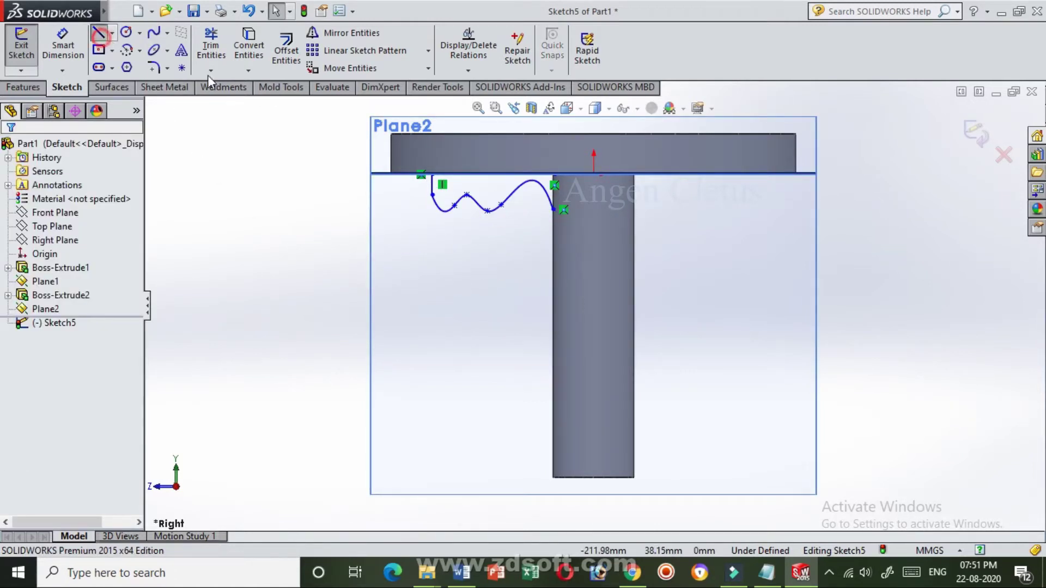
click(554, 186)
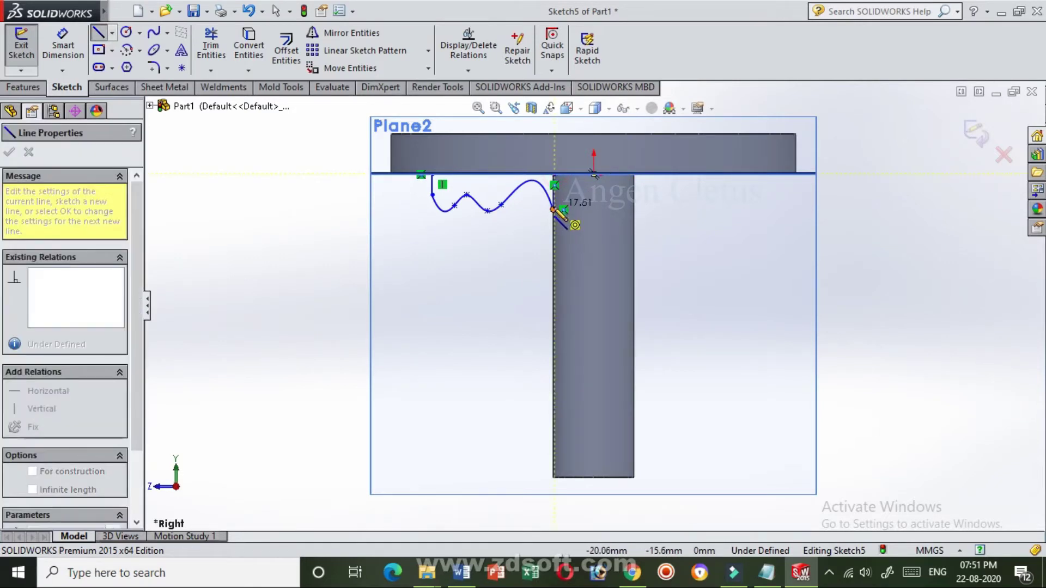
click(554, 209)
middle_drag(259, 280, 305, 299)
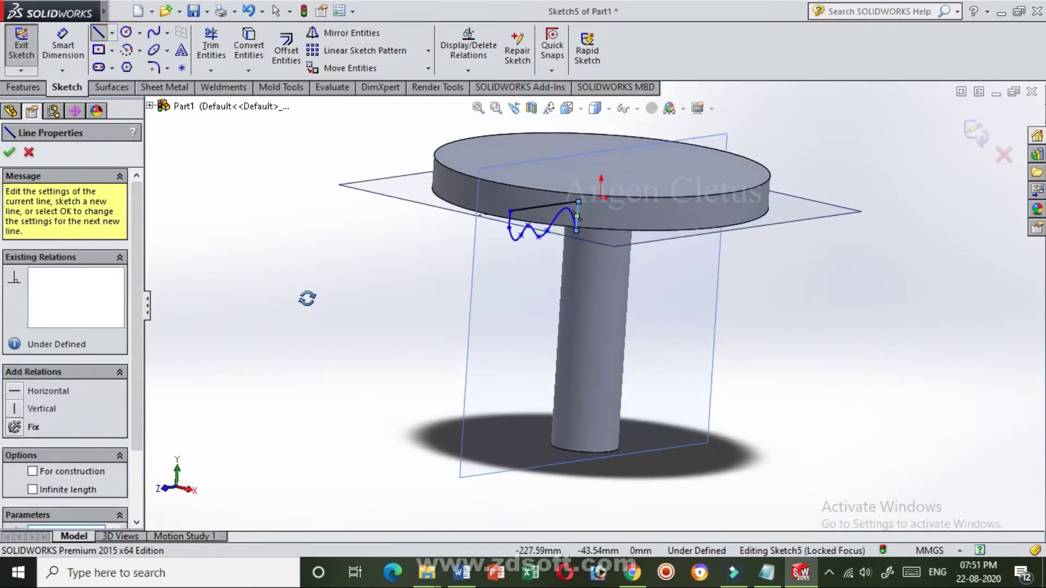
click(975, 133)
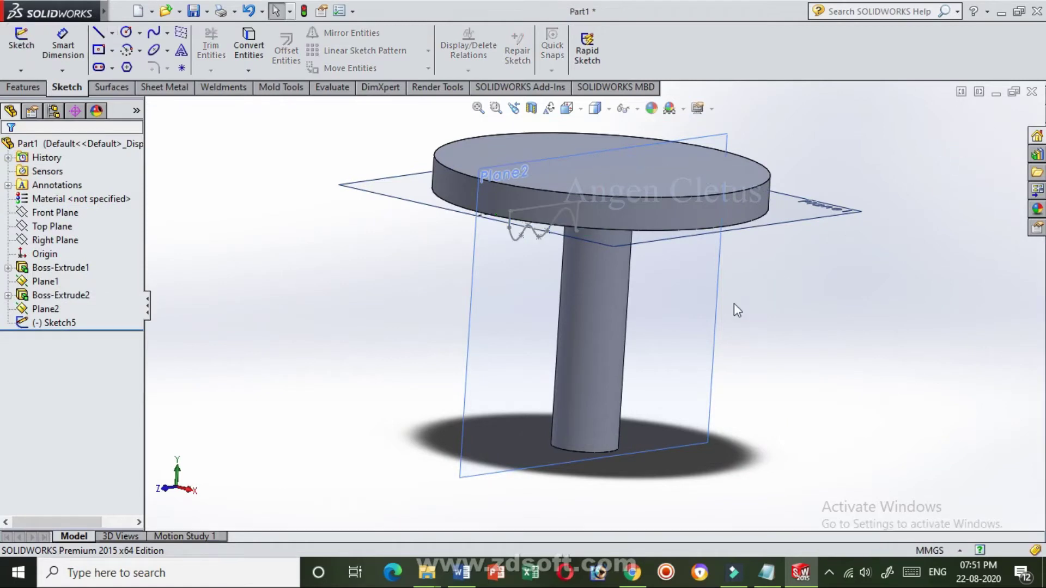
Step: Extrude Sketch5 20 mm Mid Plane into a wavy bracket beneath the tabletop
click(23, 87)
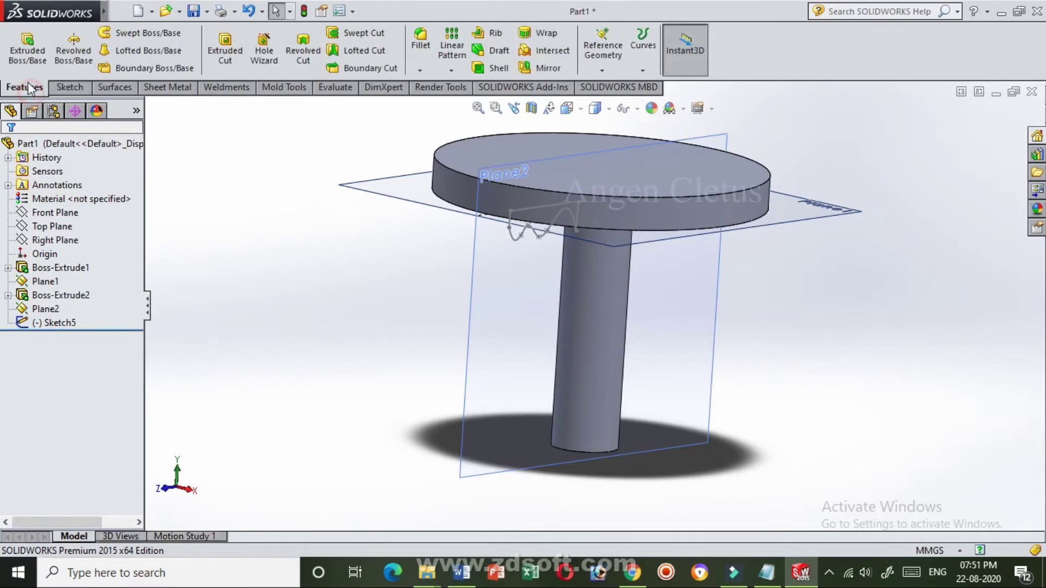
click(30, 54)
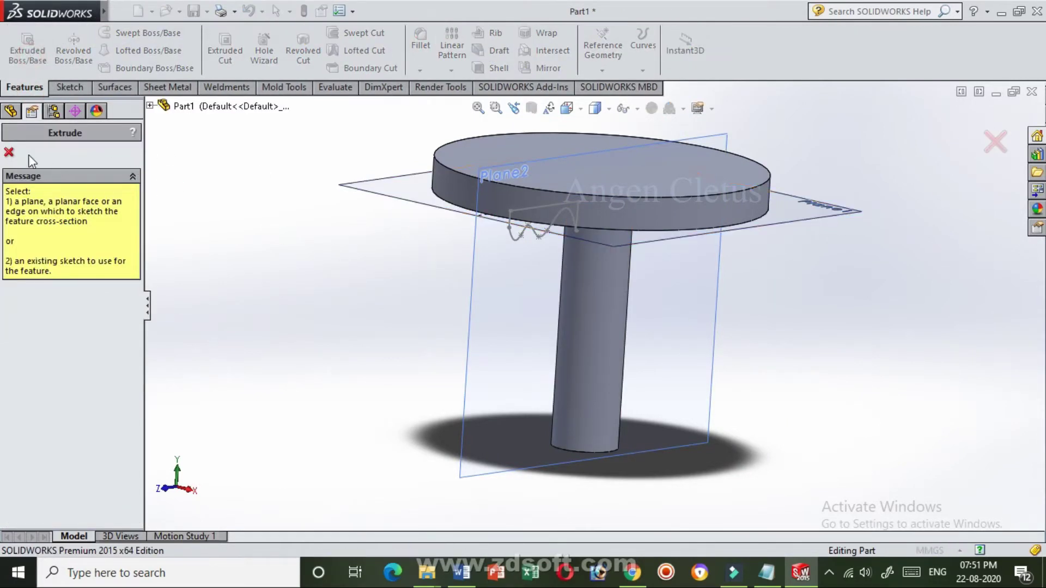
click(17, 155)
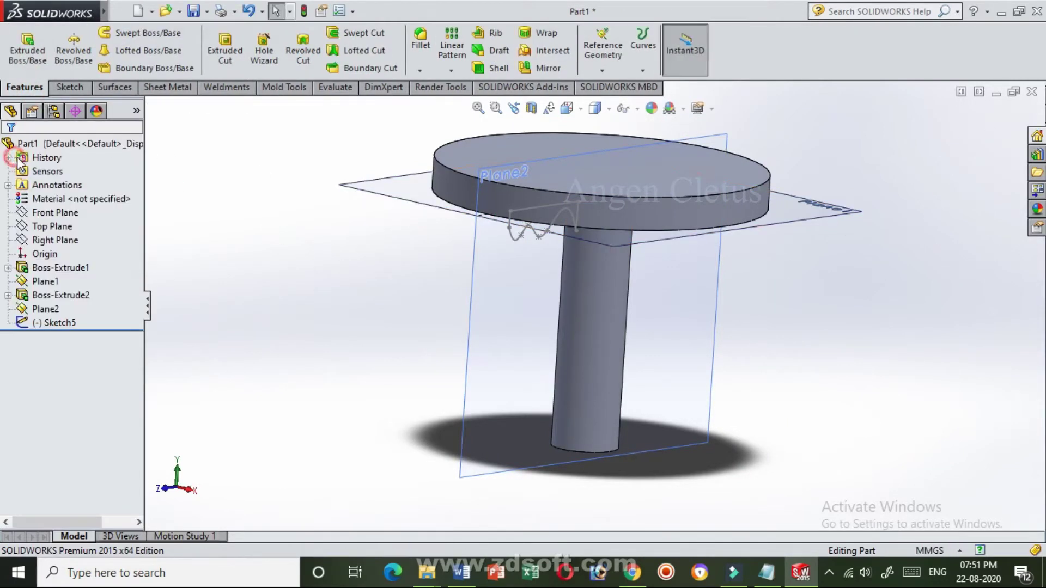
click(516, 240)
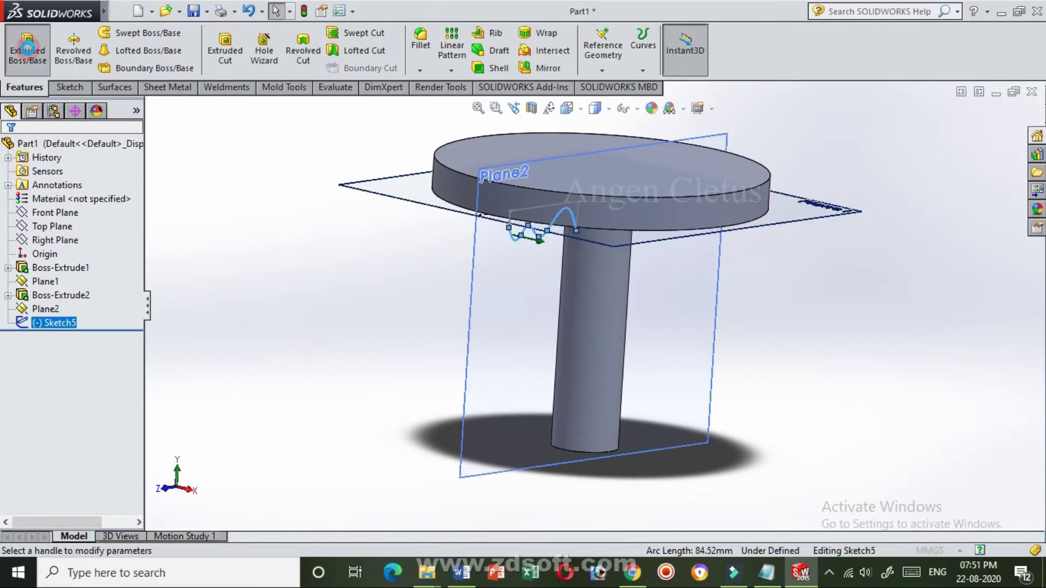
click(27, 49)
click(80, 238)
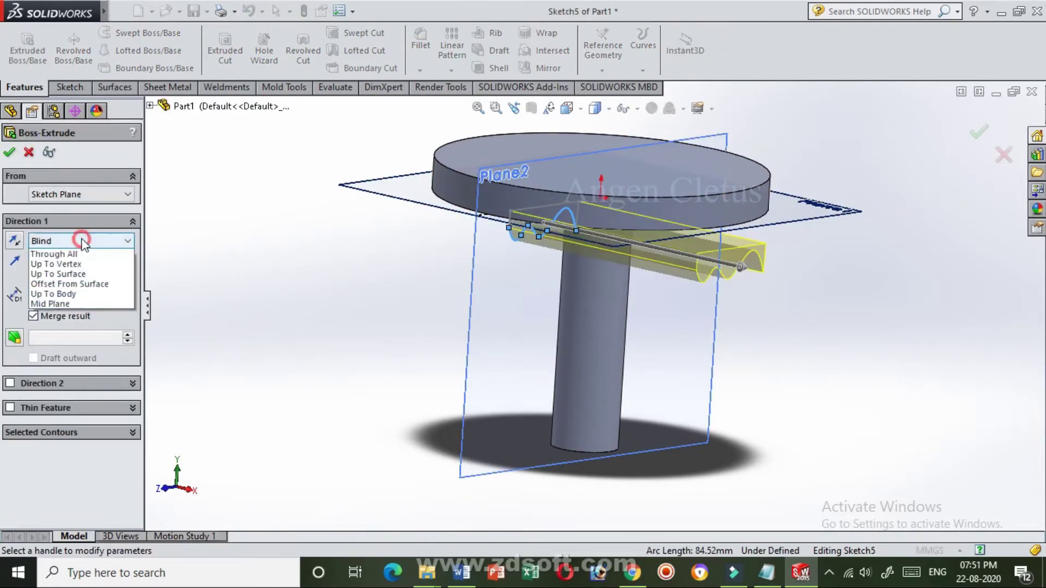
click(81, 305)
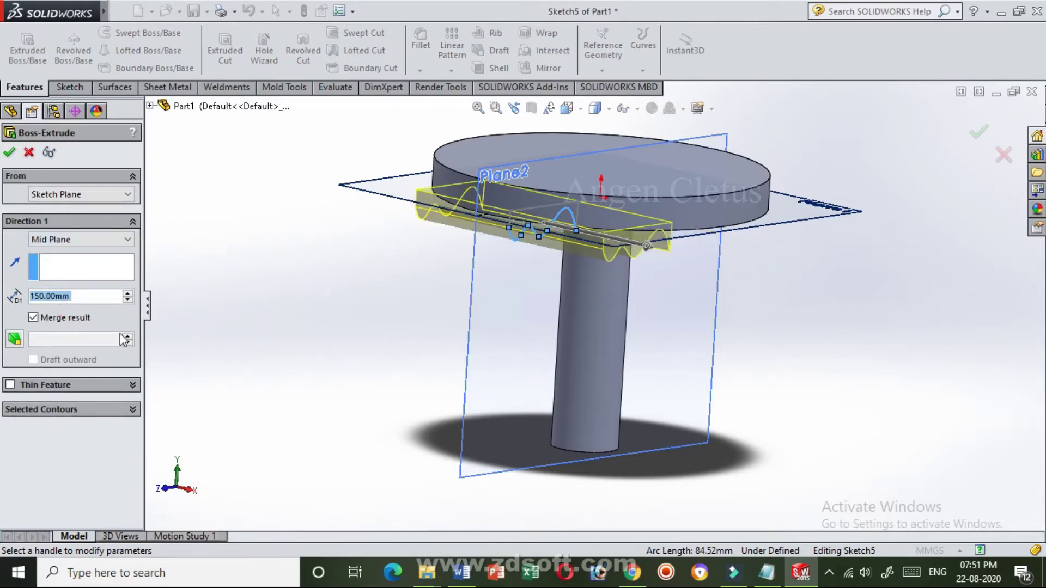
text(20mm)
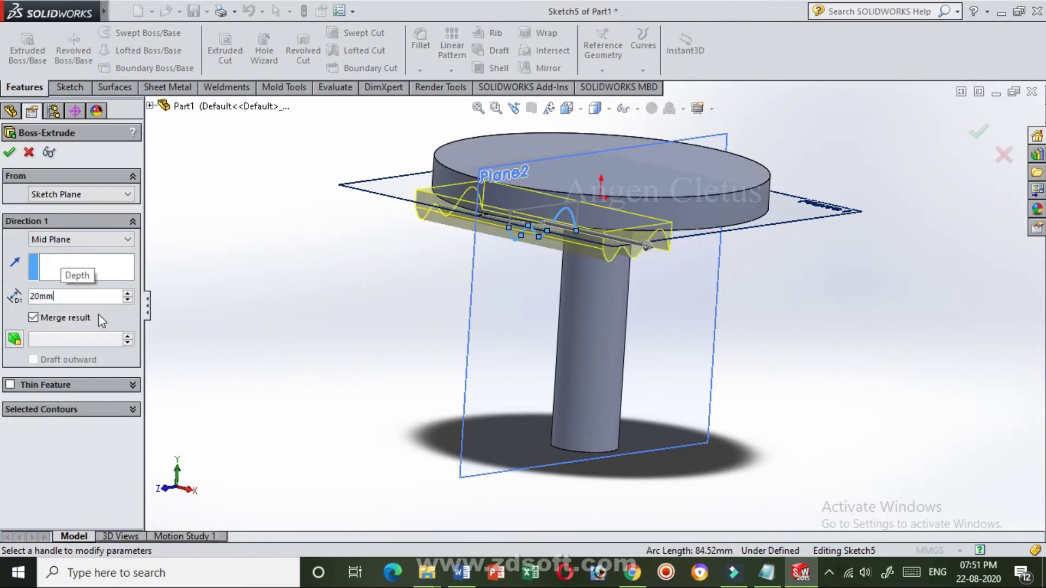
click(93, 296)
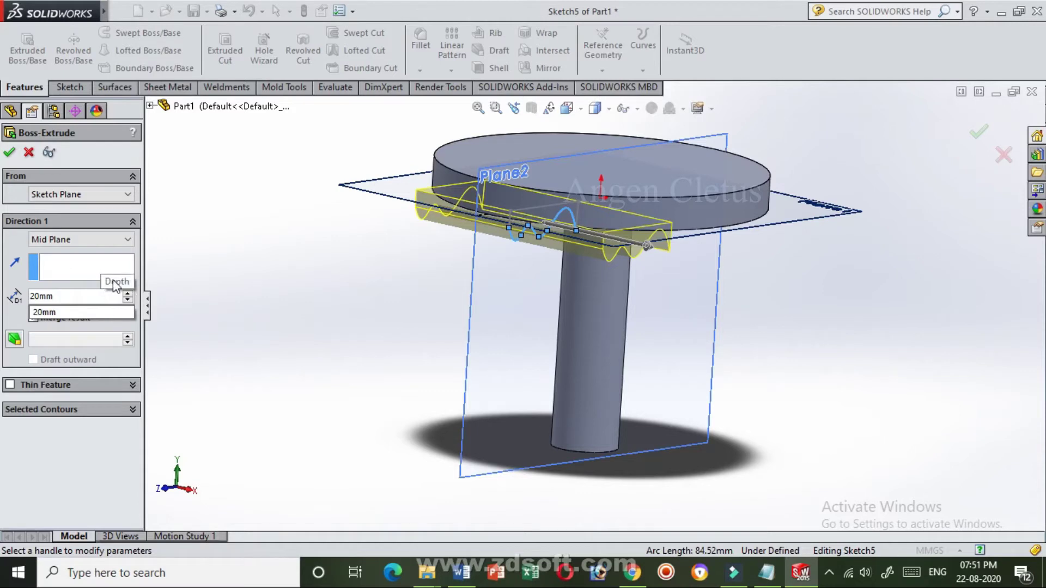
click(18, 155)
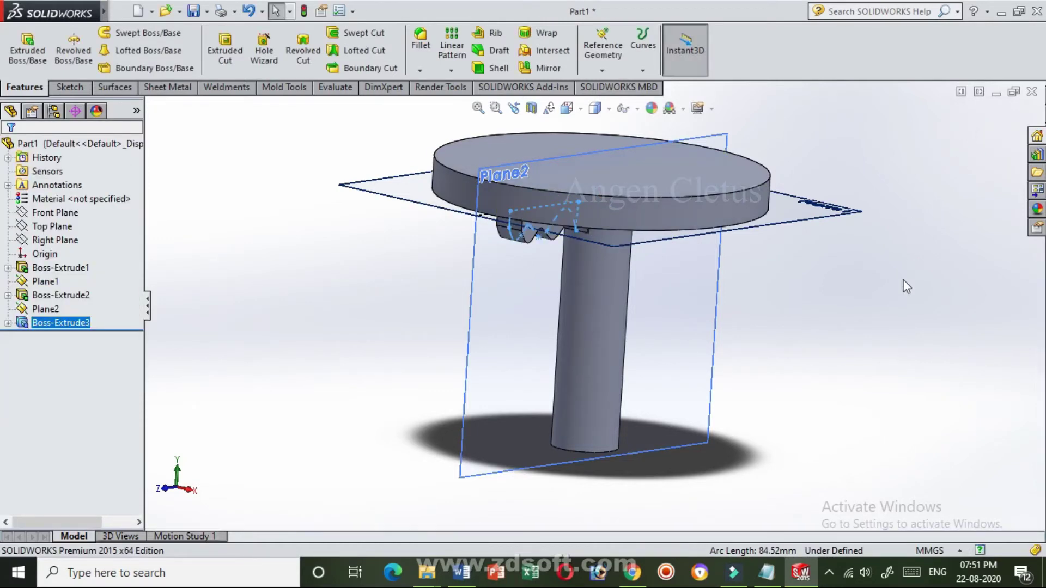
mouse_move(904, 285)
middle_down()
mouse_move(826, 236)
mouse_move(848, 257)
middle_up()
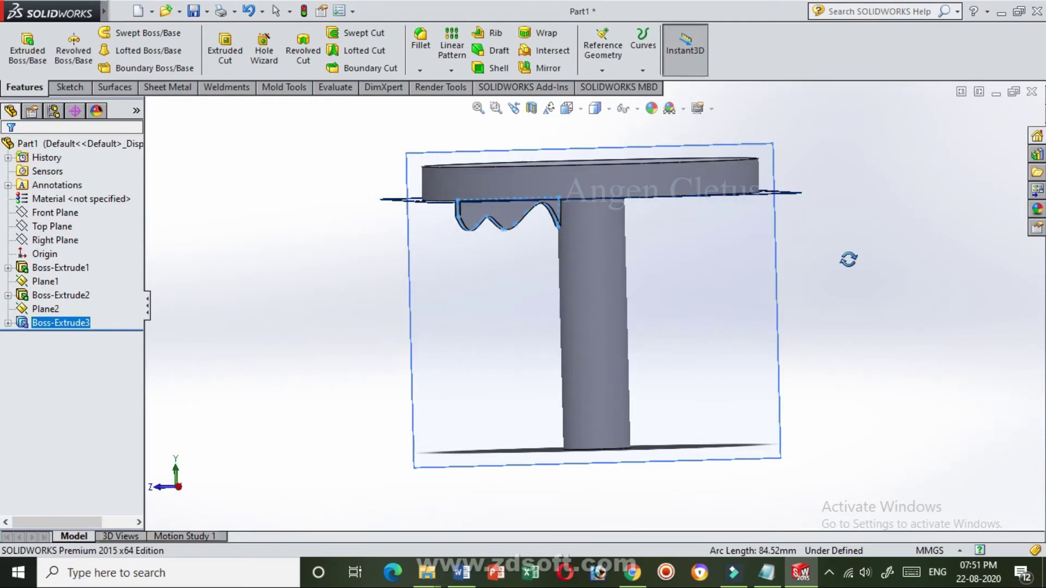
Step: Start a circular pattern of Boss-Extrude3 using the leg's top edge as the rotation axis
click(454, 71)
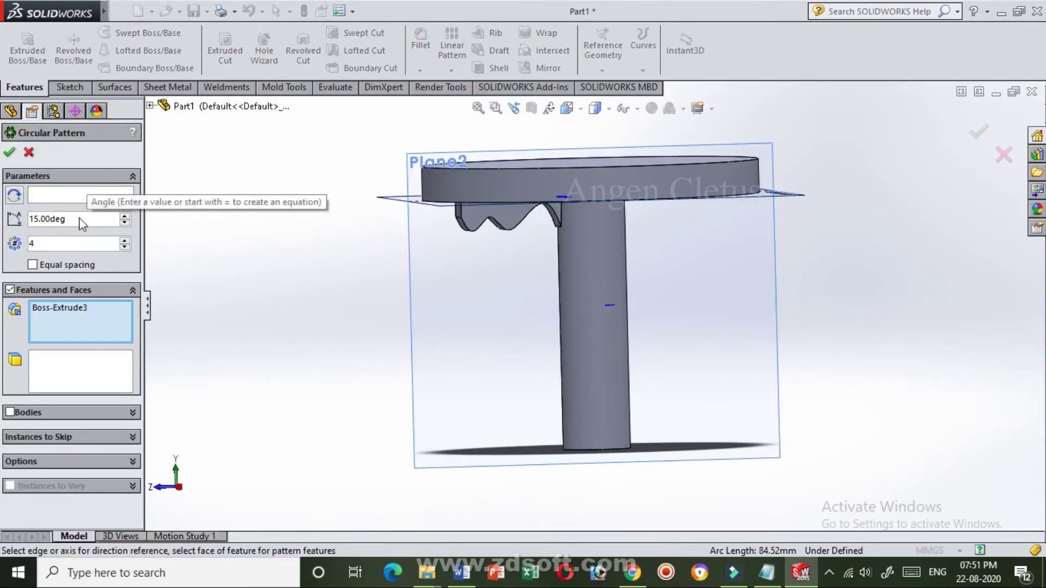
drag(79, 217, 6, 218)
text(9)
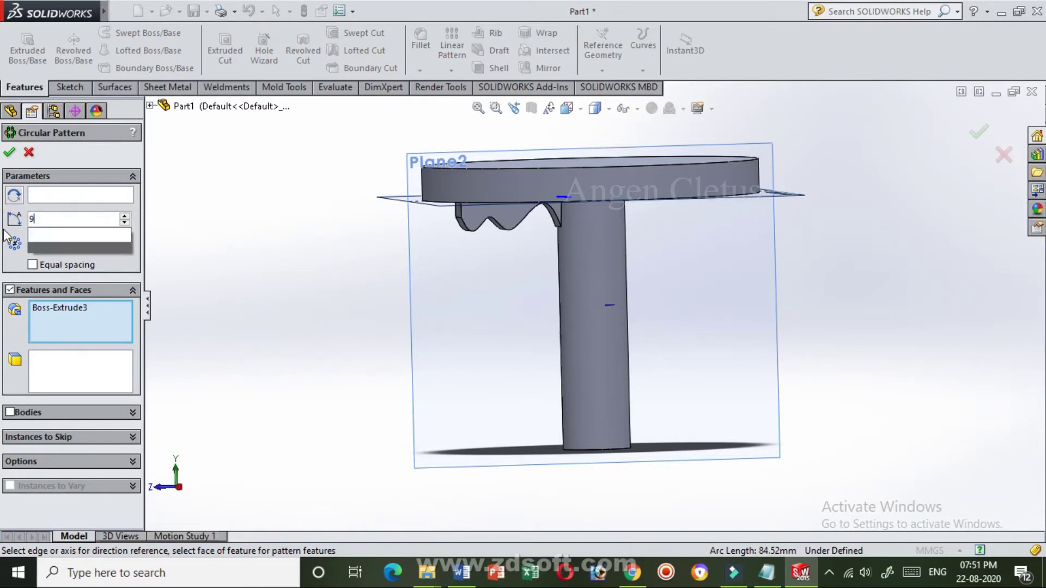
text(0)
middle_drag(250, 297, 240, 231)
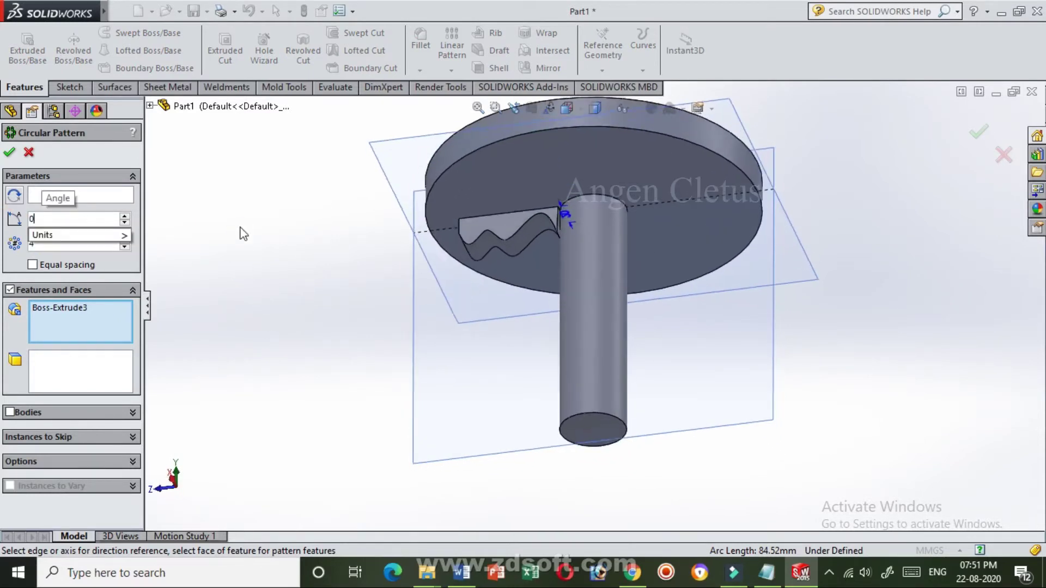
text(9)
click(103, 196)
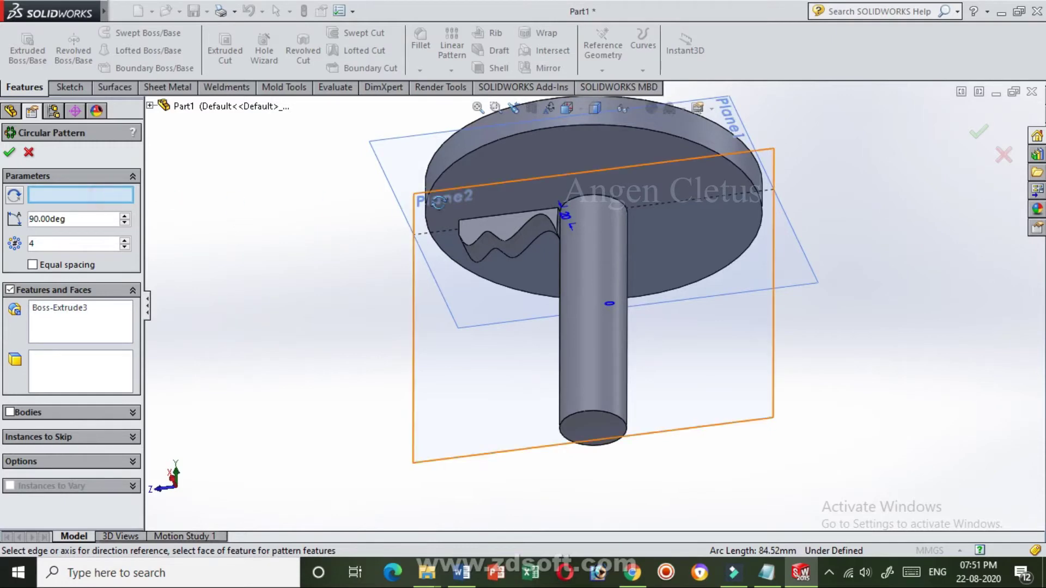
click(601, 197)
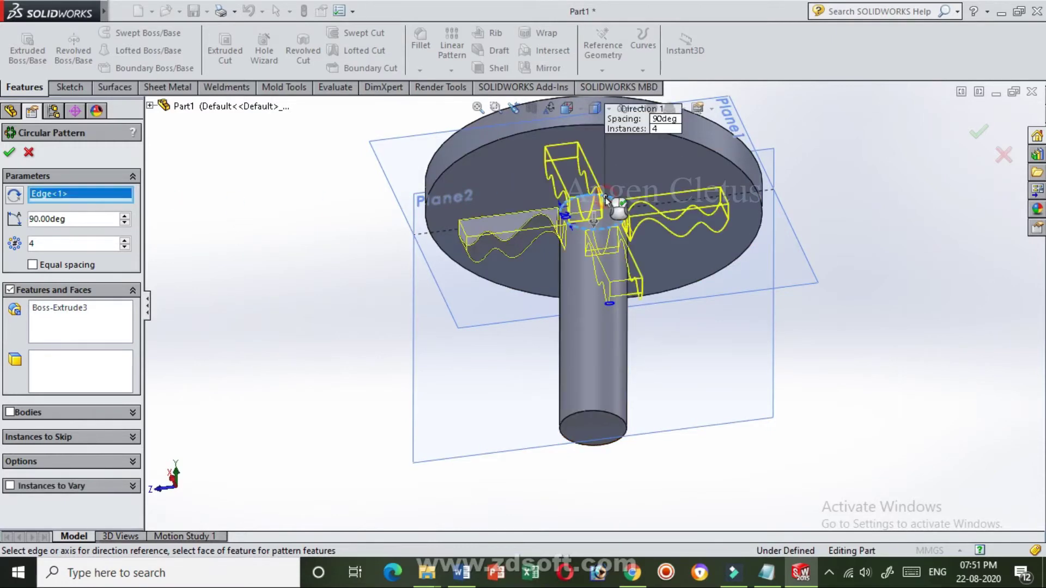
mouse_move(238, 211)
middle_down()
mouse_move(256, 248)
mouse_move(236, 226)
middle_up()
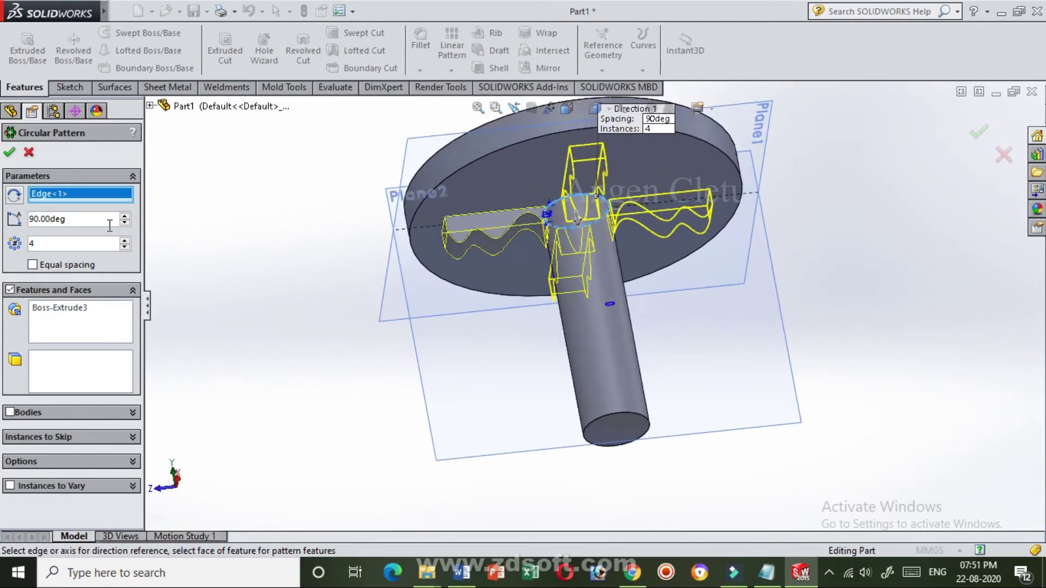
Step: Try pattern spacings of 15°, 90° and 45°, then set the instance count to 45
click(30, 222)
text(15)
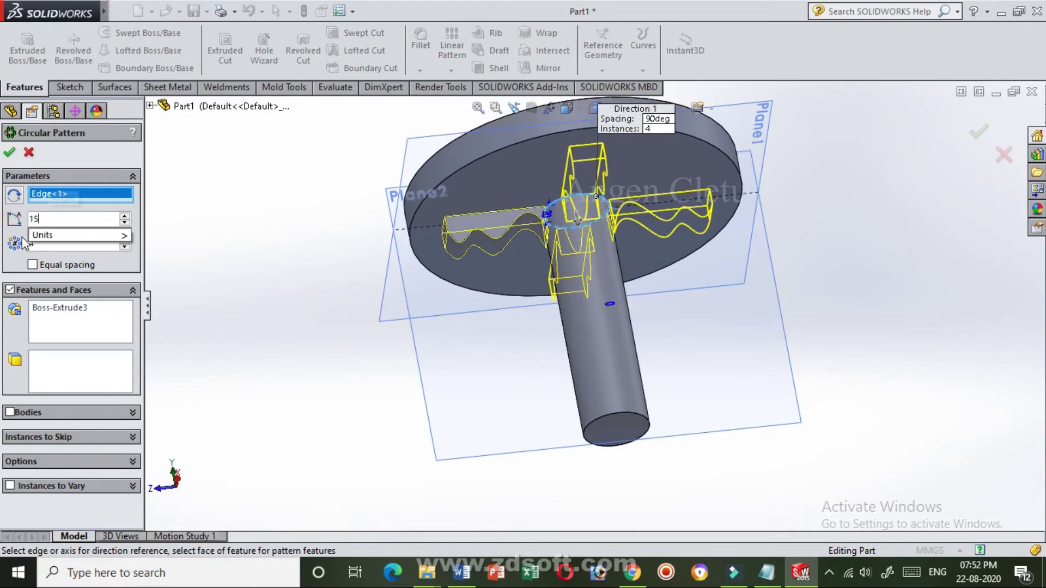
key(Return)
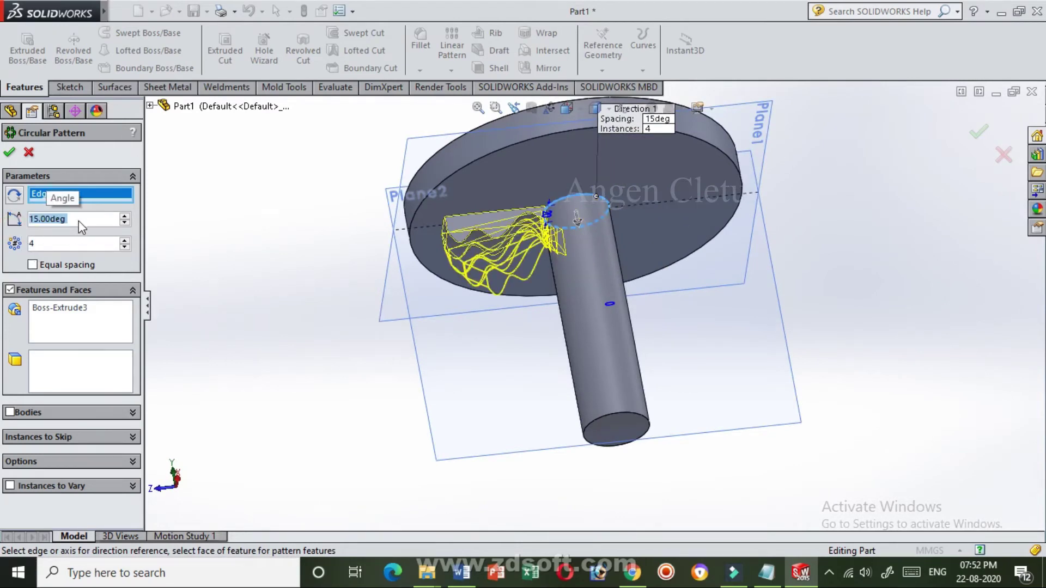
text(90)
key(Return)
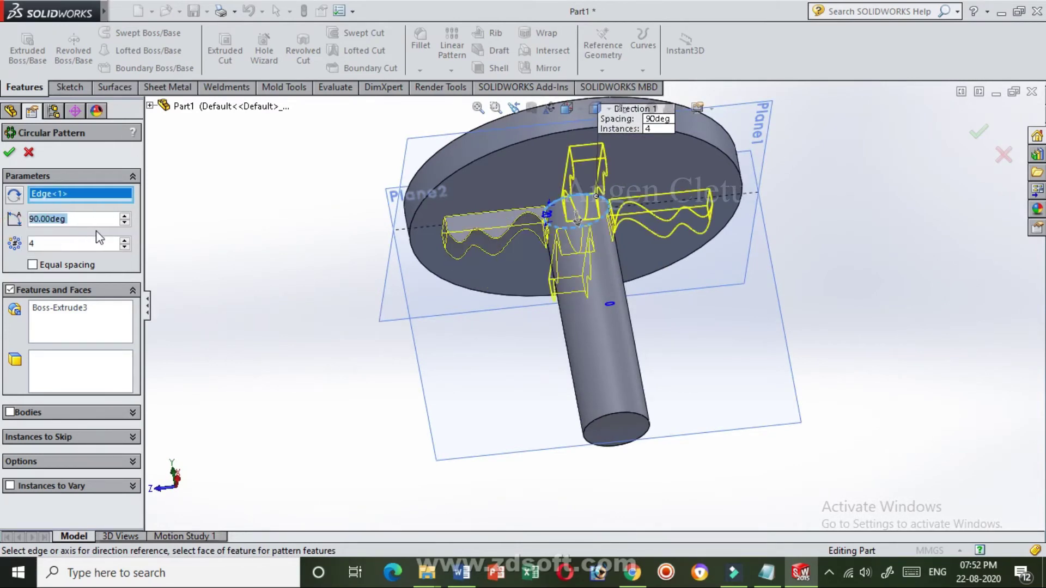
text(45)
key(Return)
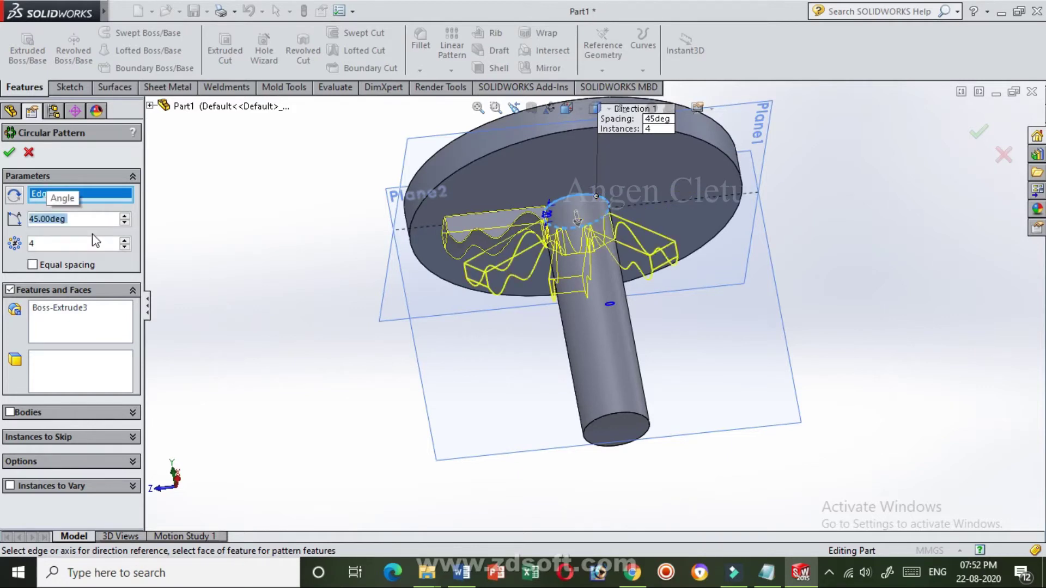
text(90deg)
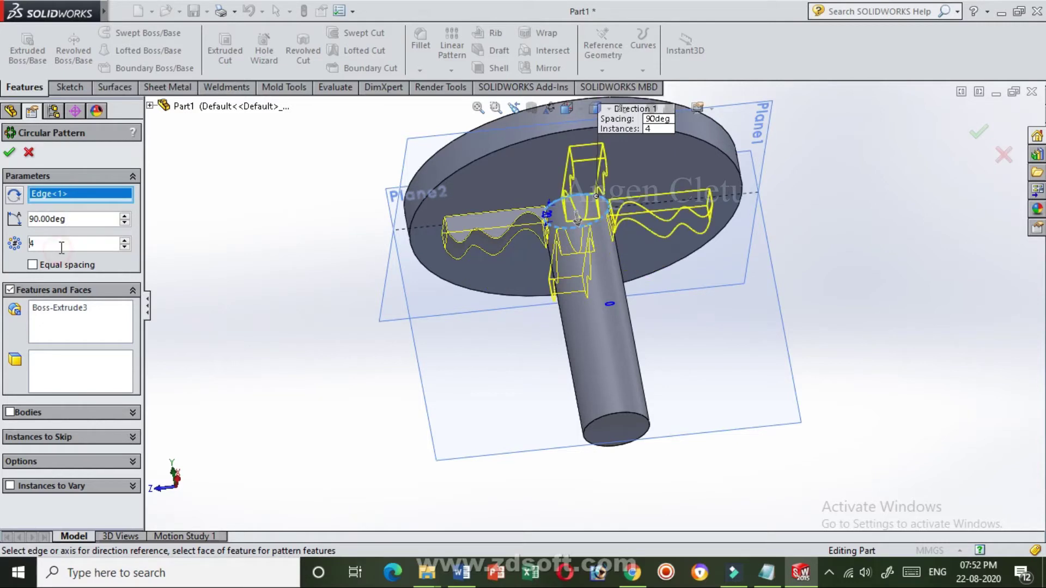
key(BackSpace)
text(3)
key(Return)
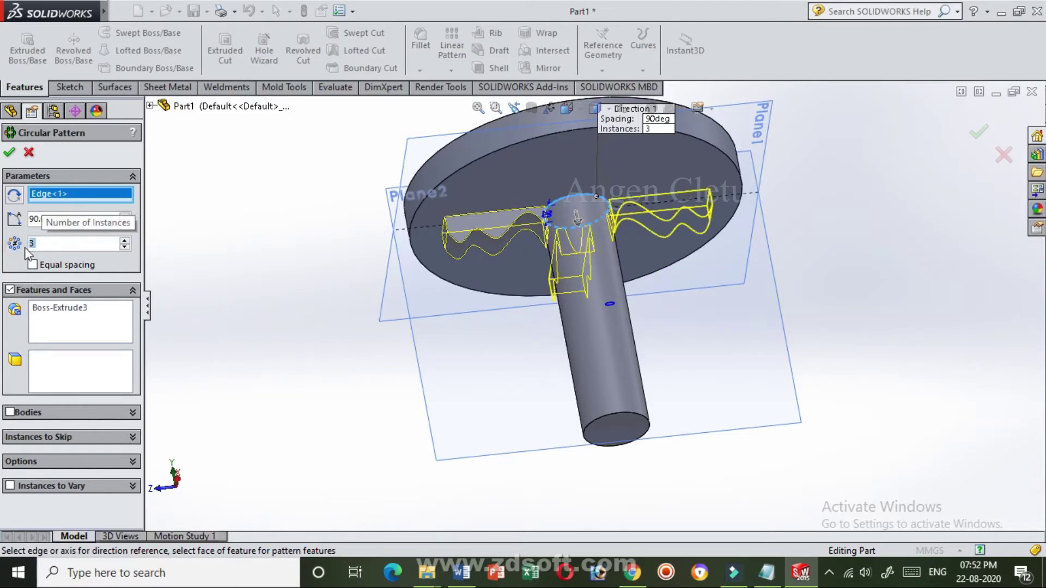
text(45)
key(Return)
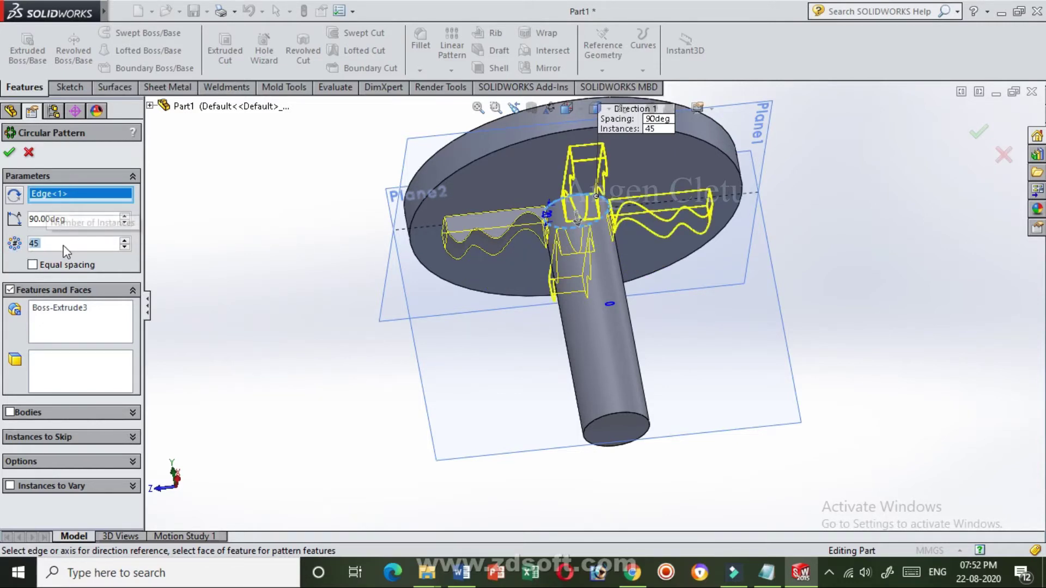
Step: Set the pattern spacing to 15° and accept the circular pattern
click(70, 219)
click(13, 220)
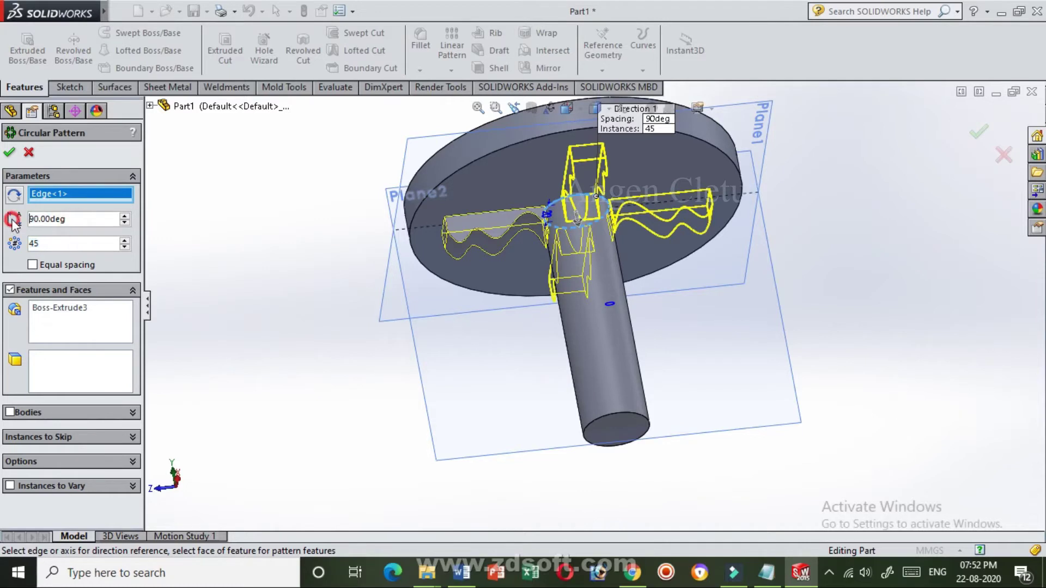
double_click(46, 220)
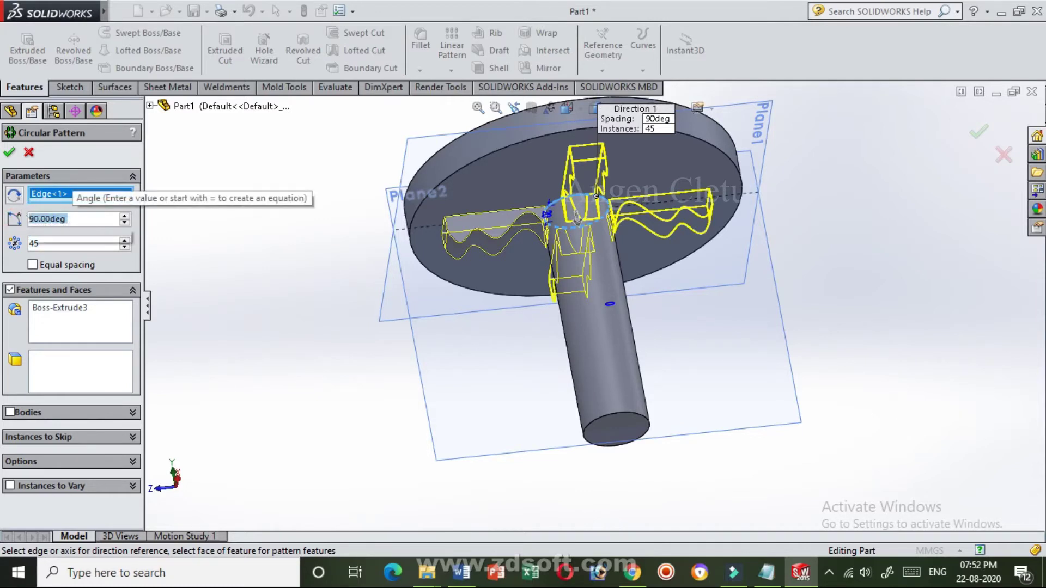
text(15)
key(Return)
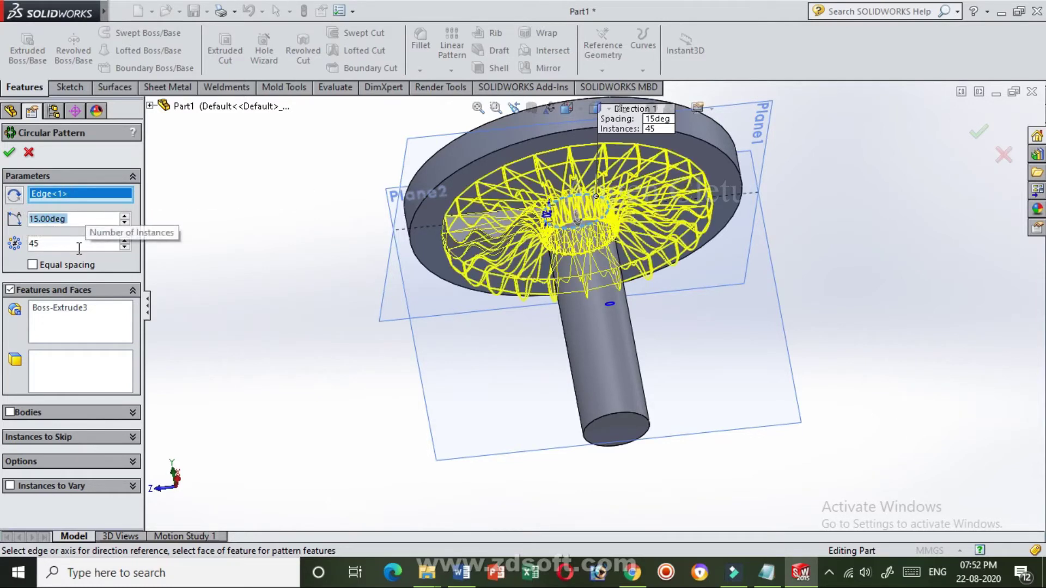
click(979, 132)
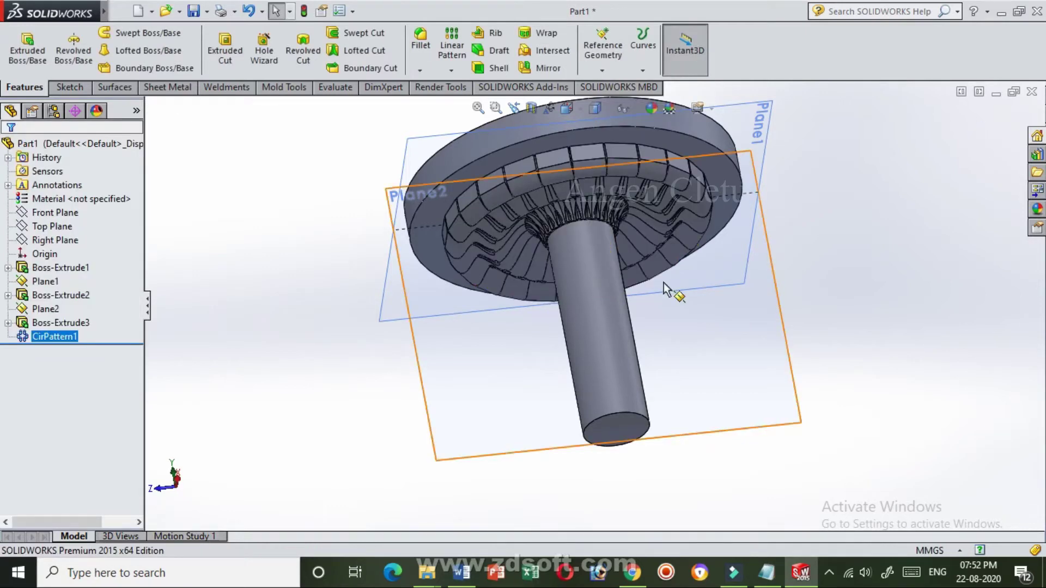
Step: Reopen CirPattern1 for editing and set it to 20 instances
mouse_move(945, 264)
middle_down()
mouse_move(855, 366)
mouse_move(882, 152)
mouse_move(397, 361)
middle_up()
right_click(46, 336)
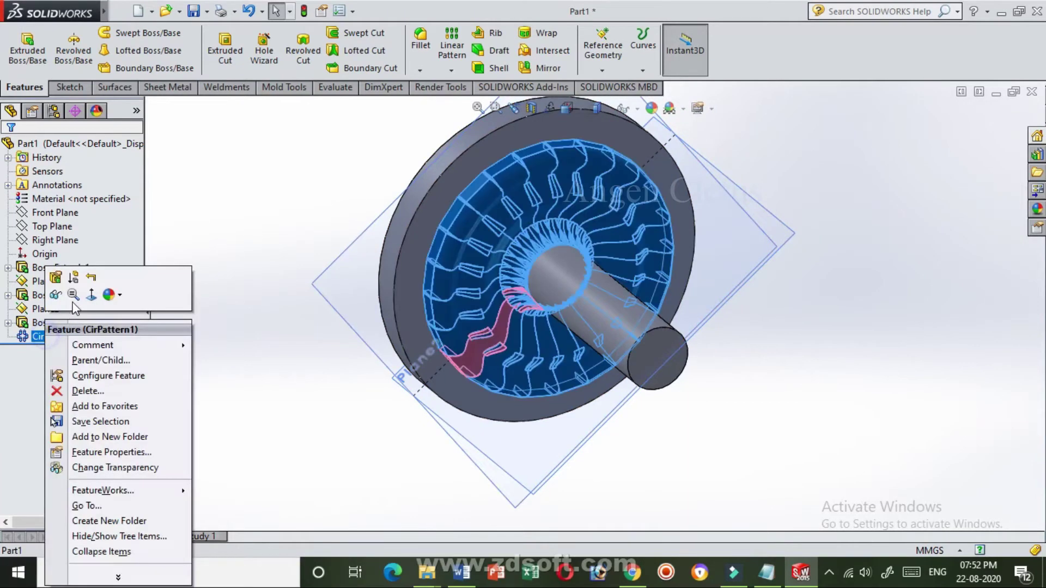
click(51, 279)
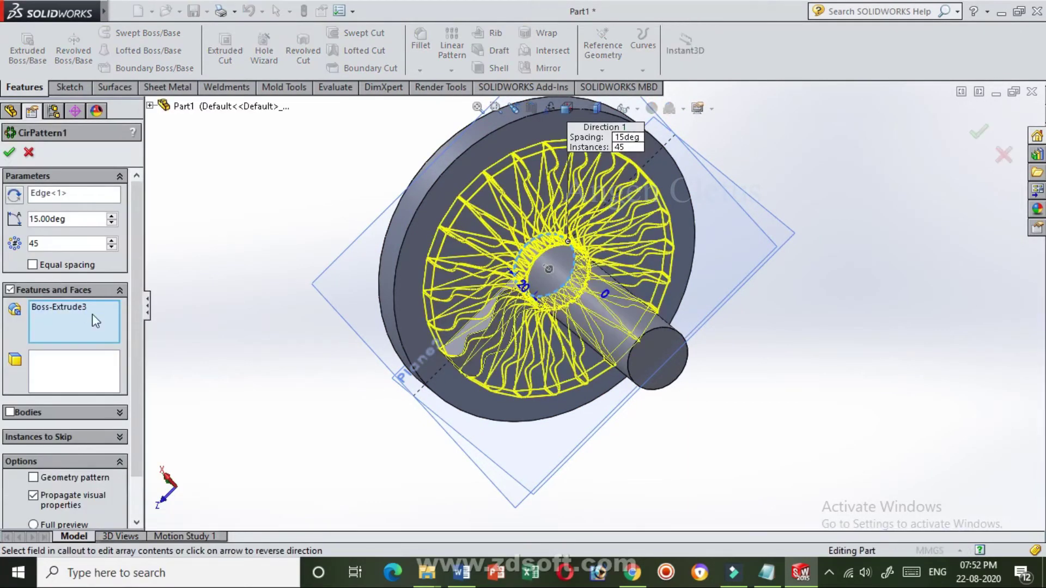
drag(65, 243, 28, 243)
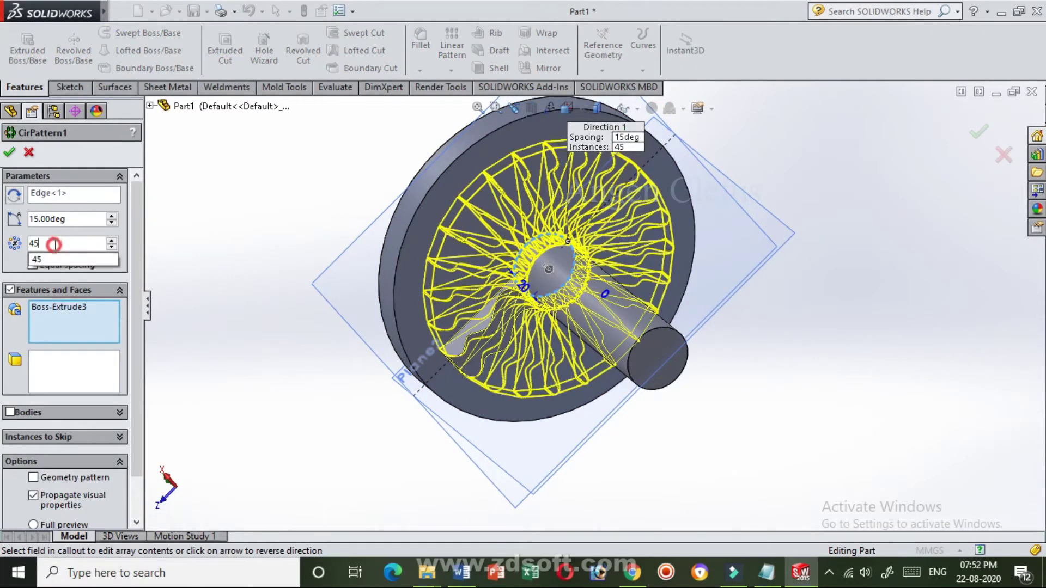
text(20)
key(Return)
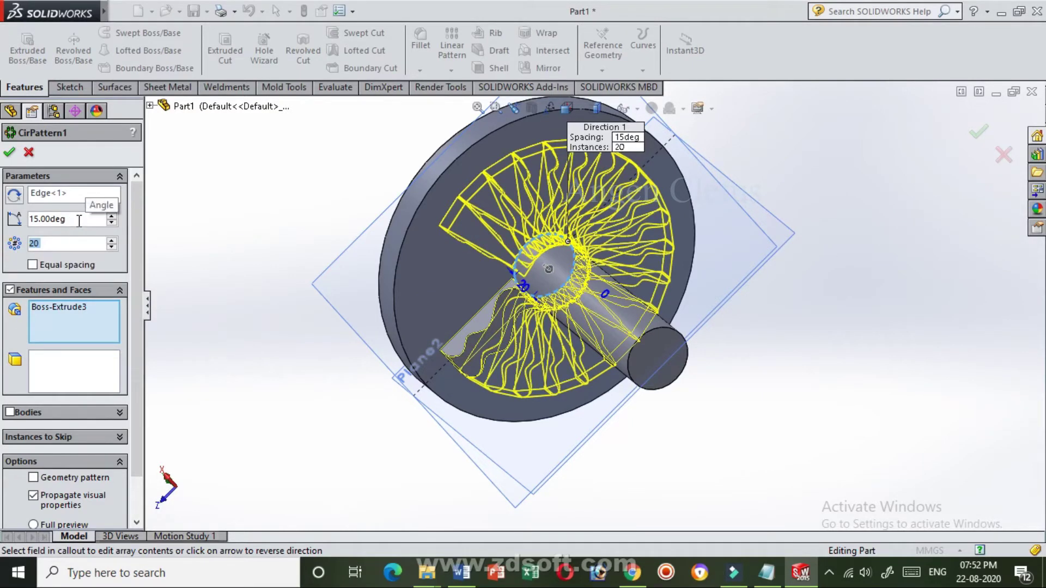
Step: Change the bracket spacing to 20° and apply the edited pattern
drag(30, 219, 88, 221)
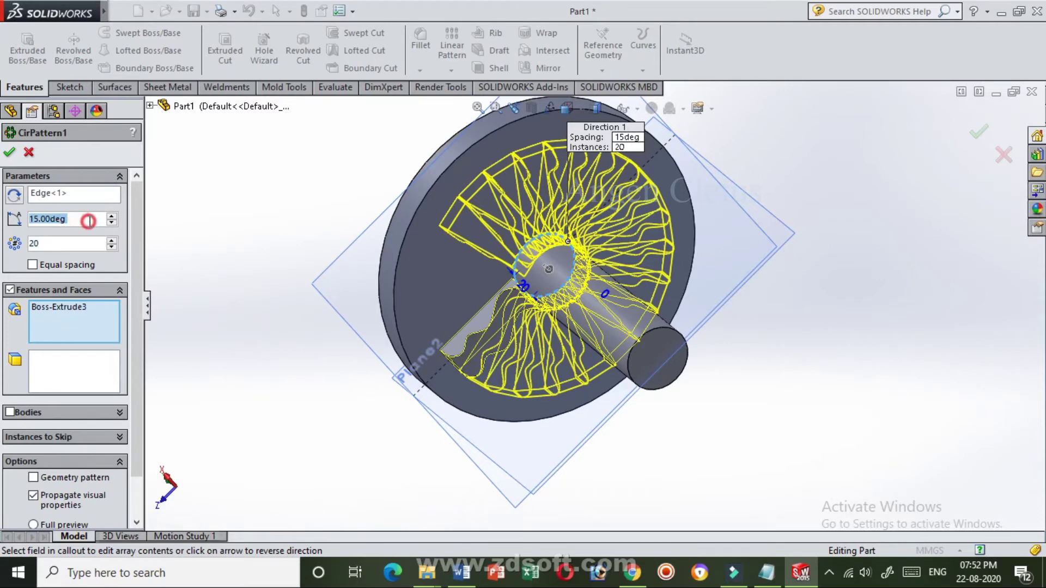
text(5)
key(Return)
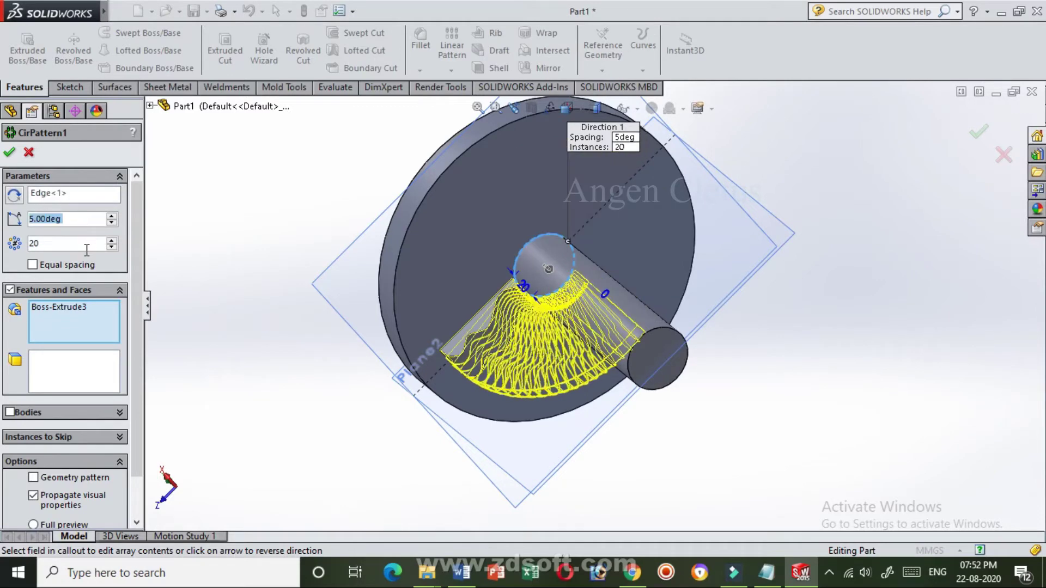
click(30, 243)
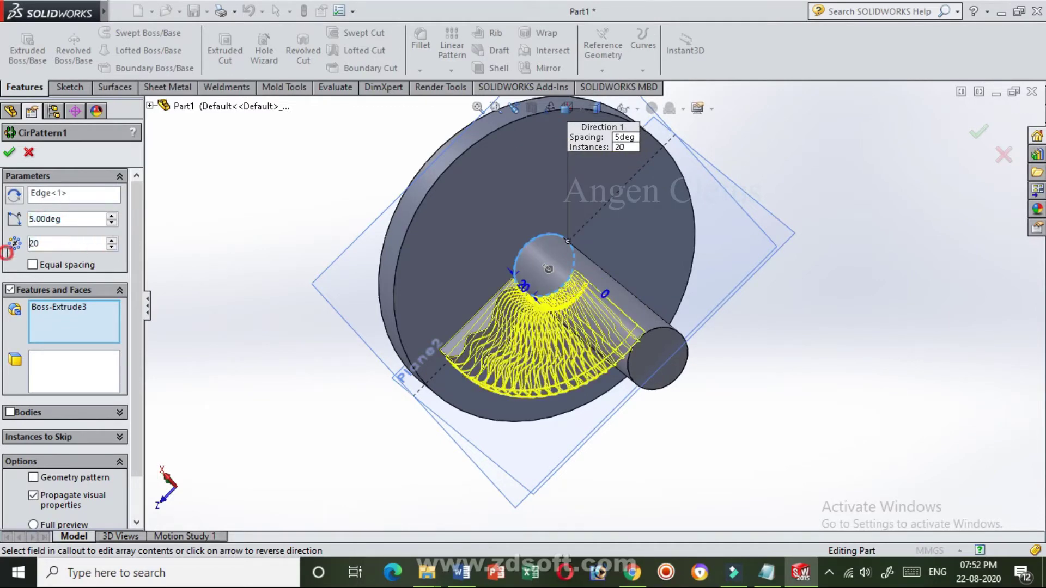
click(111, 215)
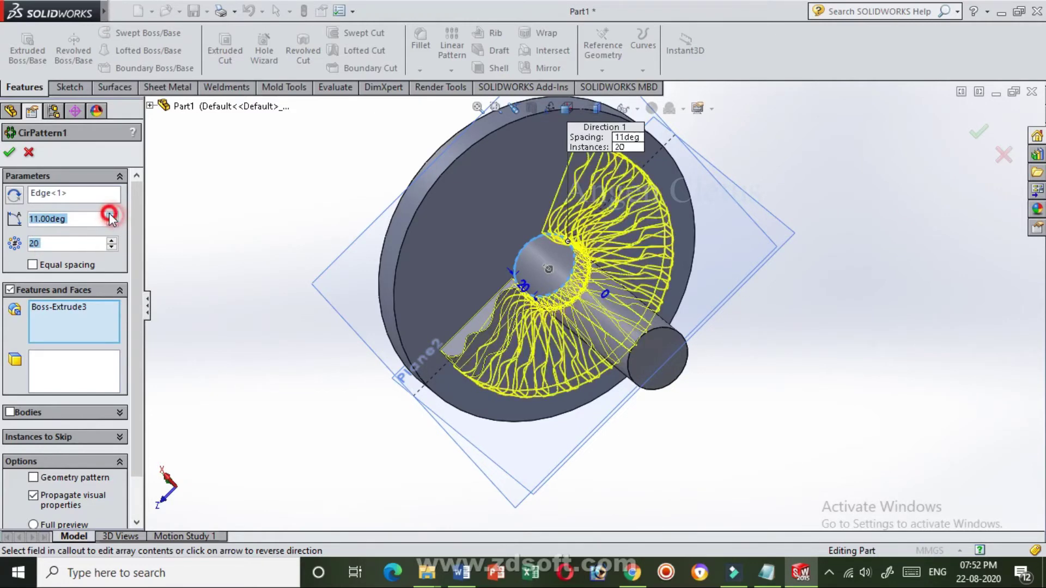
click(111, 217)
text(20)
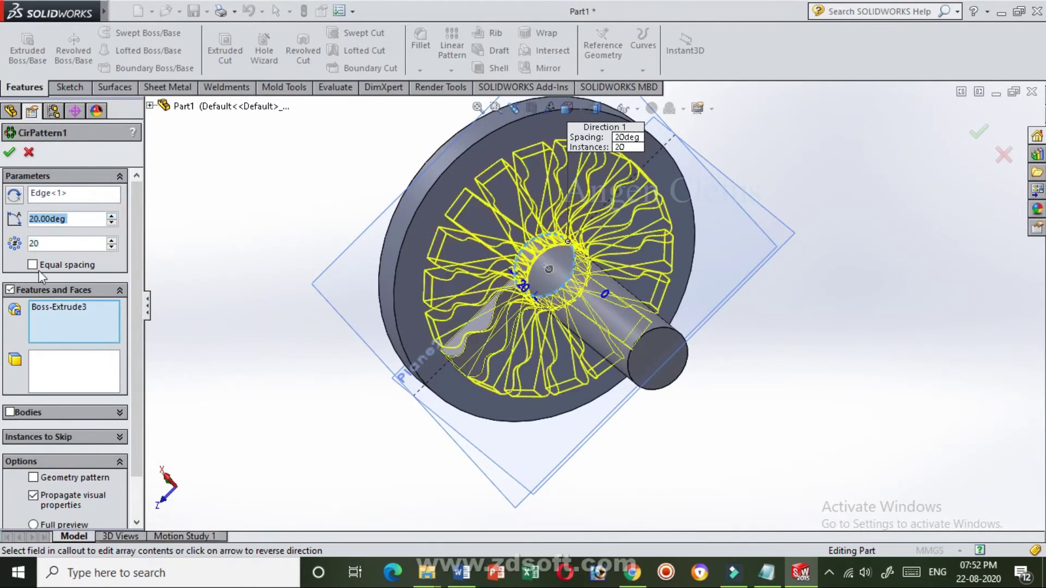
click(30, 243)
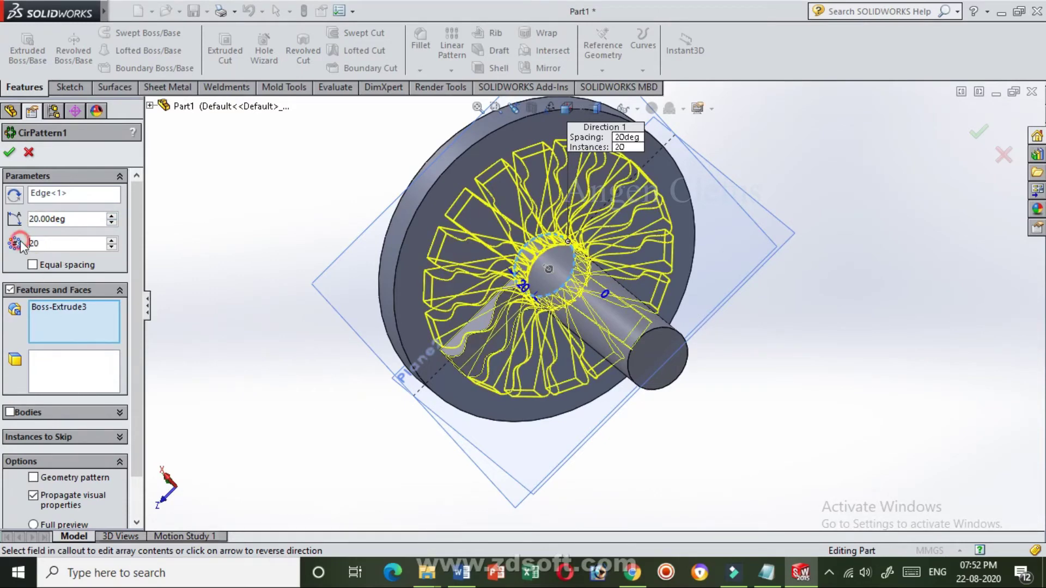
click(977, 135)
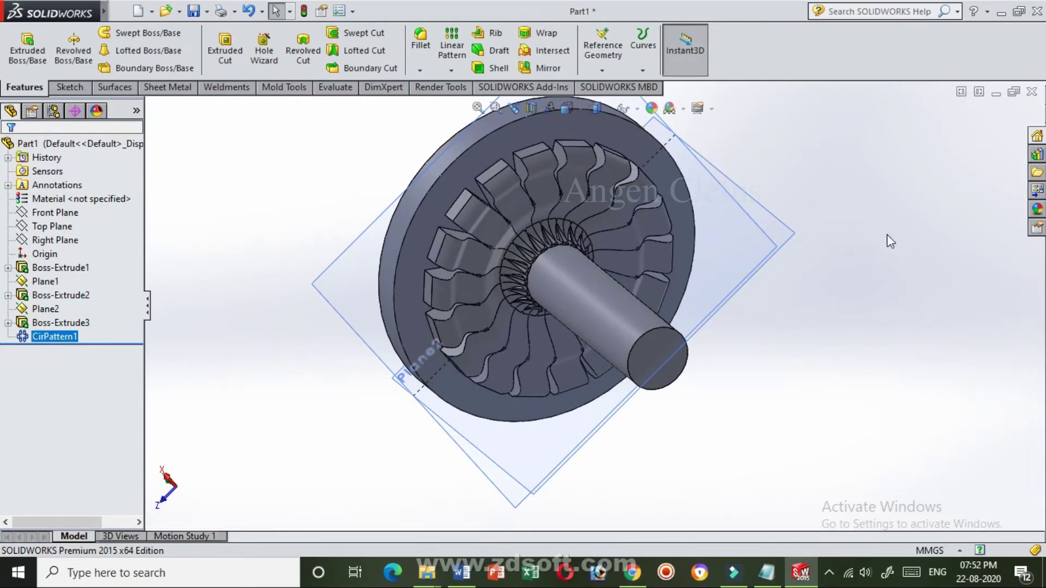
mouse_move(891, 242)
middle_down()
mouse_move(877, 335)
mouse_move(838, 442)
mouse_move(412, 370)
middle_up()
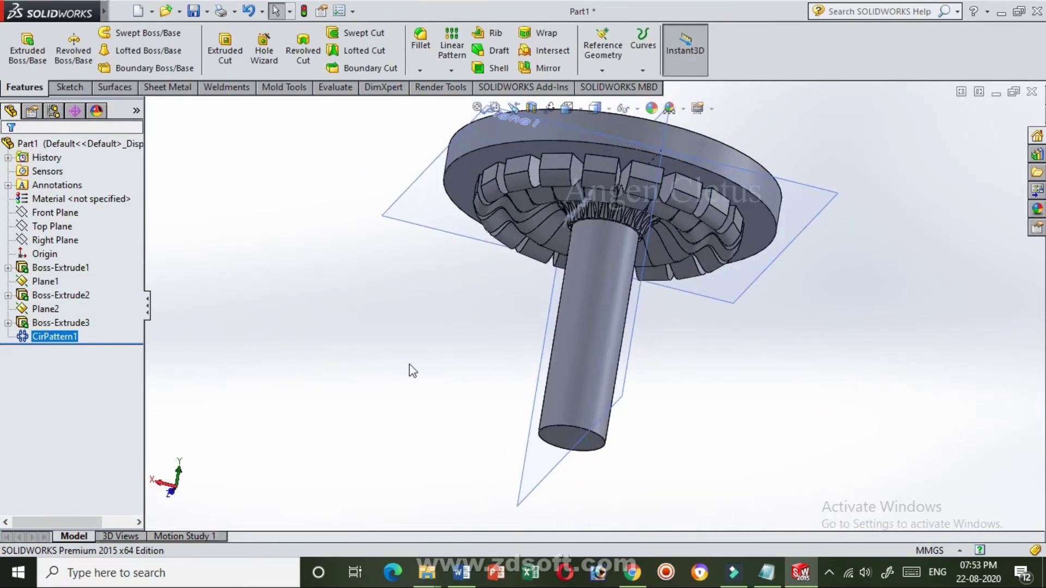
Step: Edit CirPattern1 down to 4 brackets at 90° spacing
right_click(58, 336)
click(75, 287)
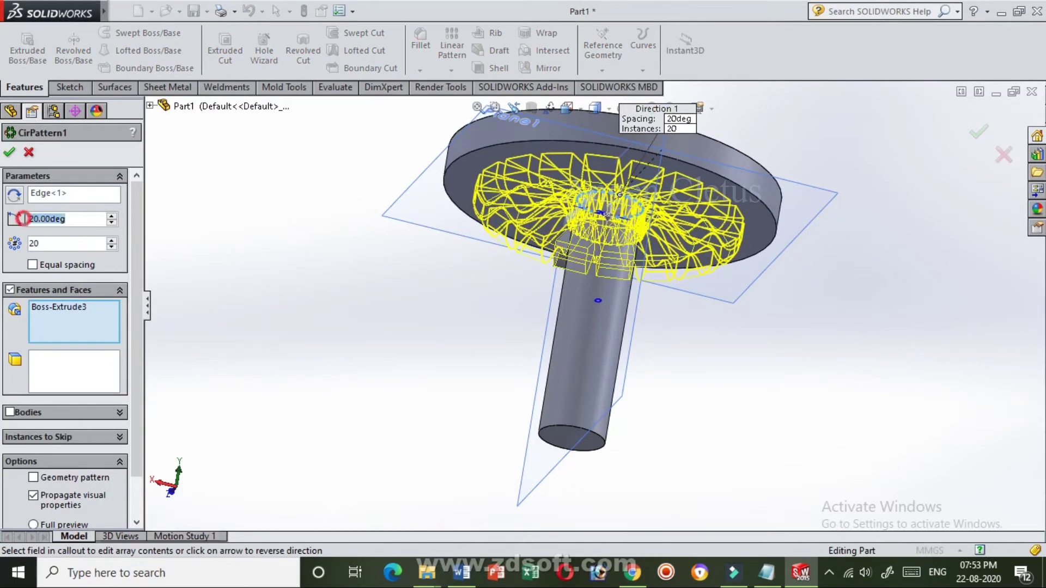
click(26, 245)
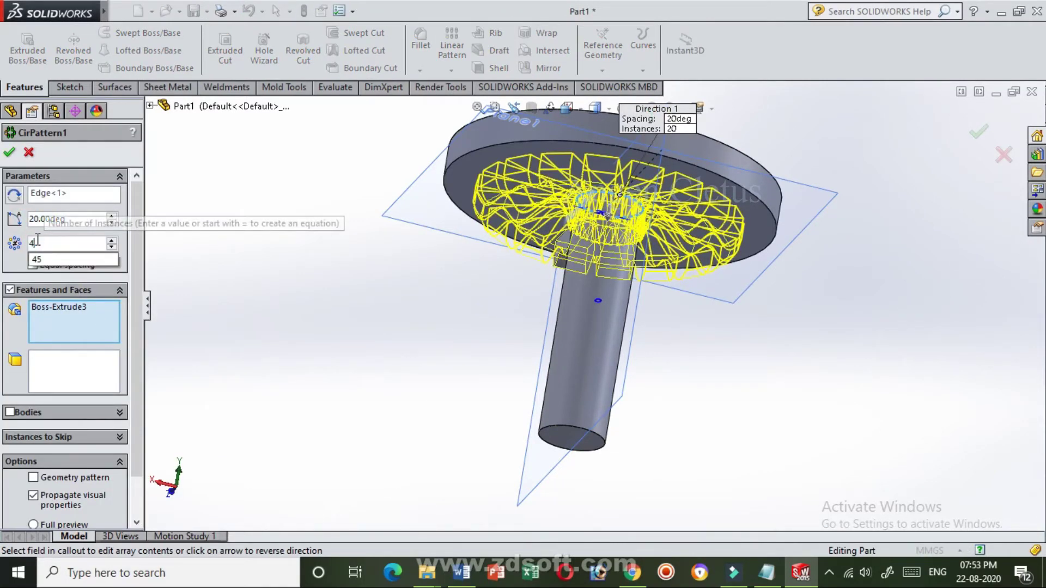
text(4)
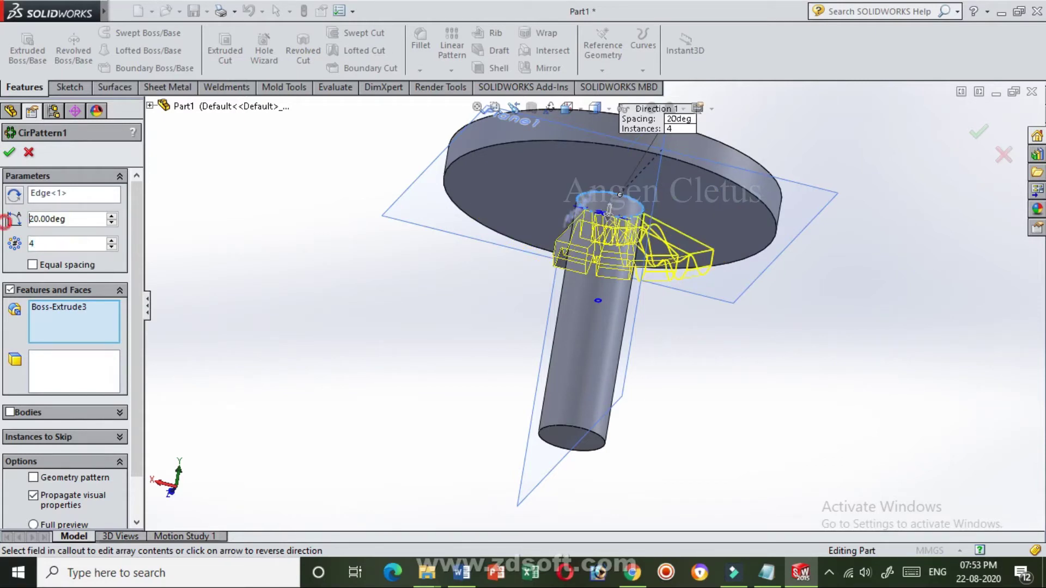
click(100, 223)
text(90)
key(Return)
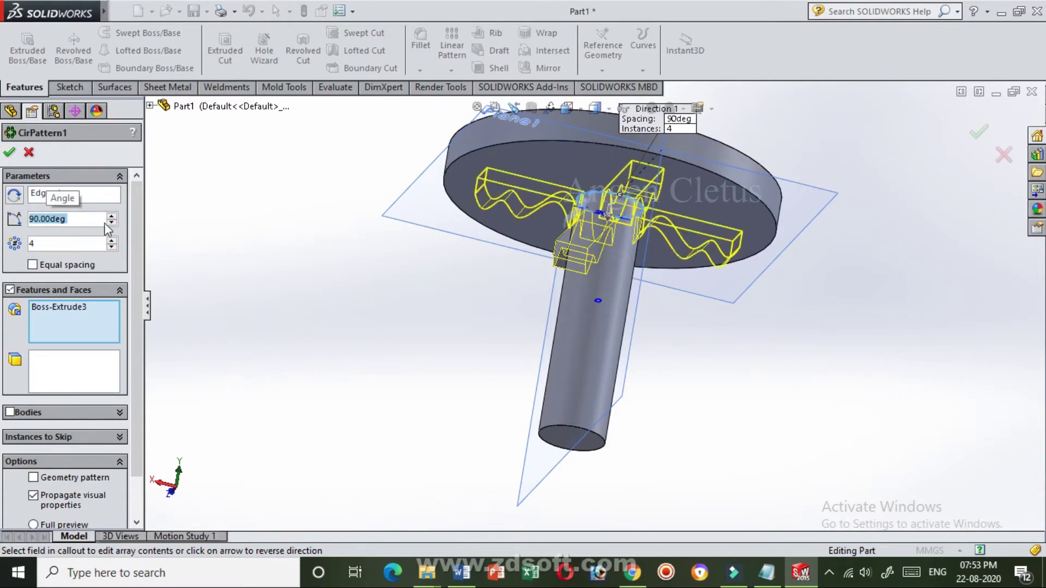
click(976, 136)
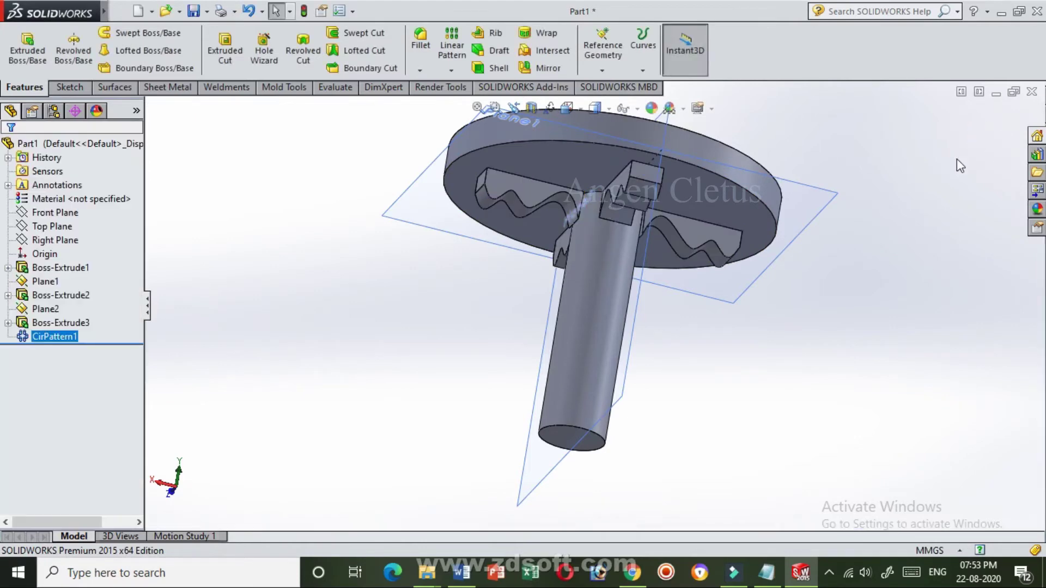
mouse_move(957, 159)
middle_down()
mouse_move(851, 261)
mouse_move(809, 286)
middle_up()
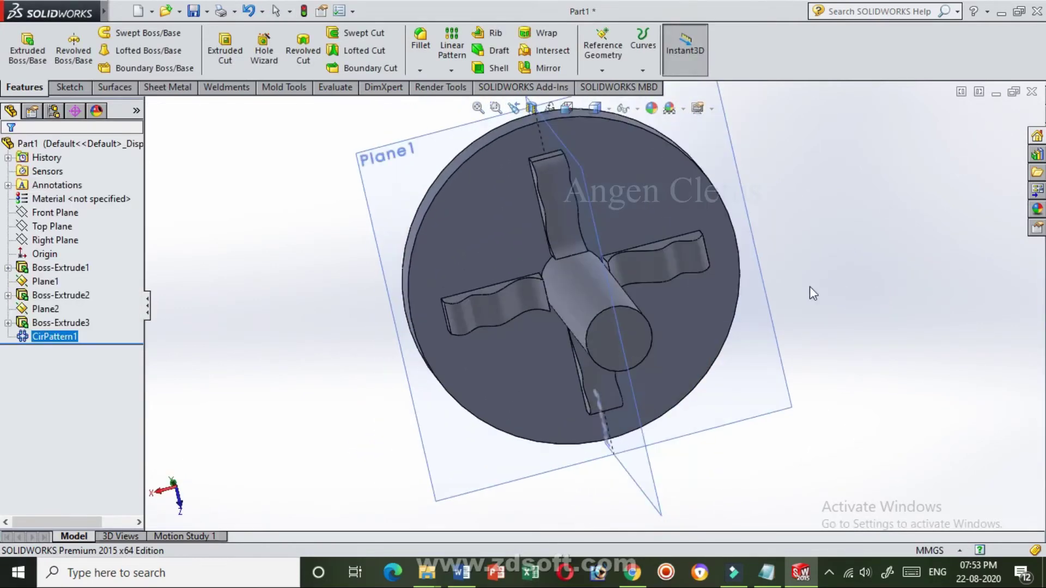
Step: Create Plane3 on the shaft's end face with 0 mm offset
click(603, 336)
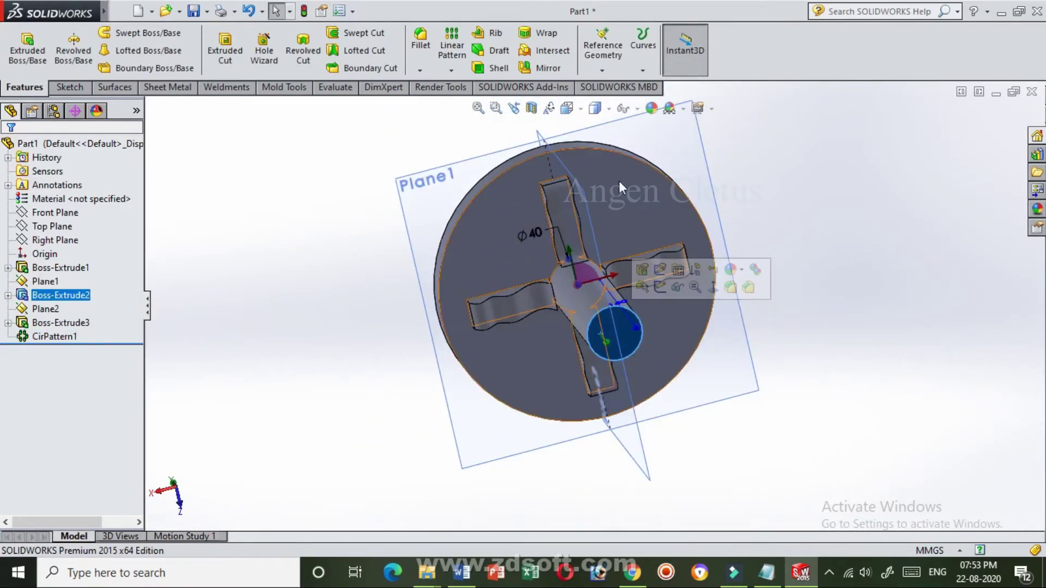
click(602, 70)
click(616, 85)
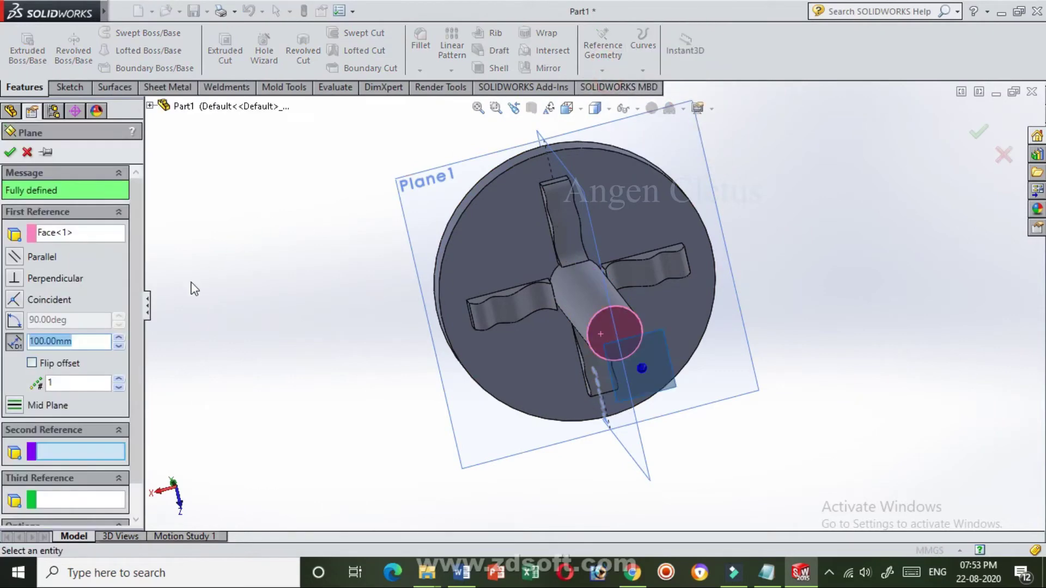
text(0)
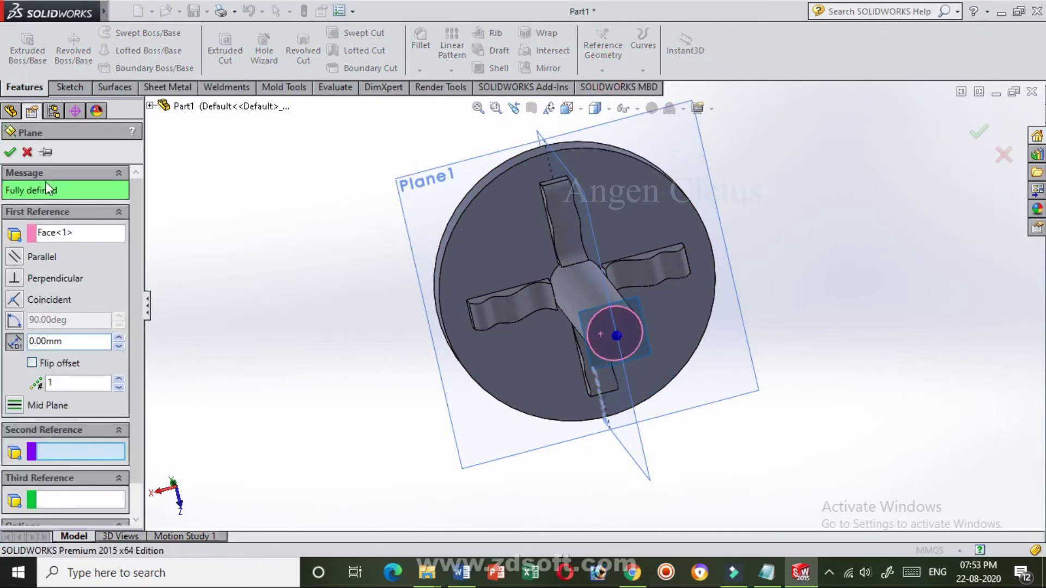
click(6, 154)
middle_drag(264, 231, 311, 245)
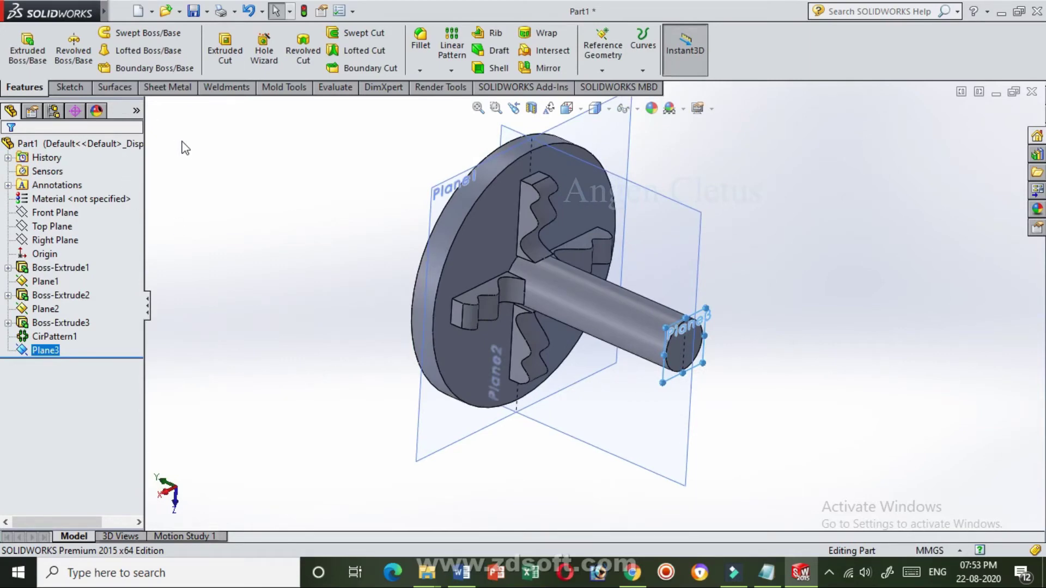
Step: Sketch a circle of about 44.29 mm radius centred on the shaft, on Plane3
key(ctrl+8)
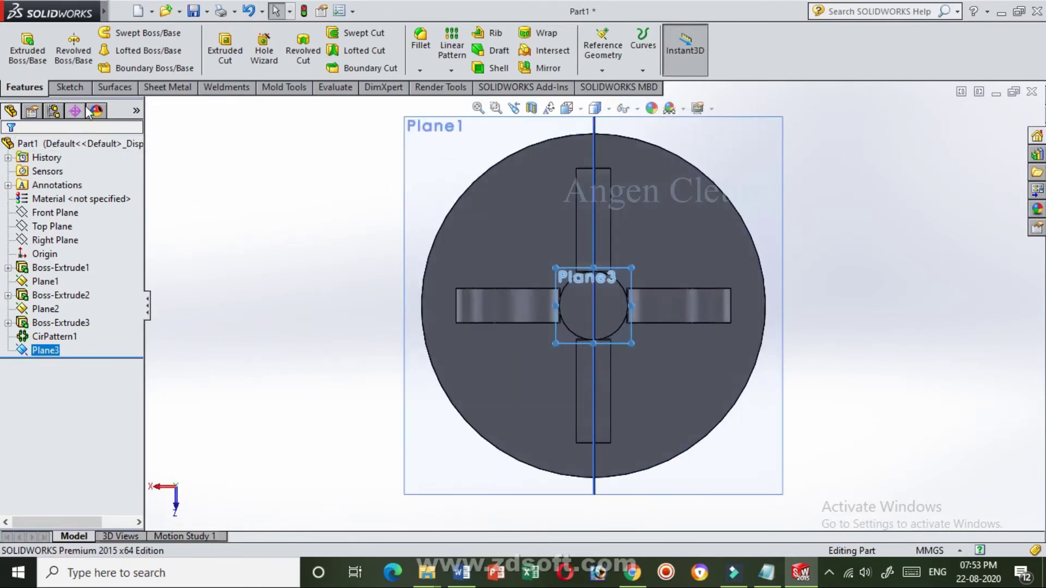
click(74, 90)
click(126, 32)
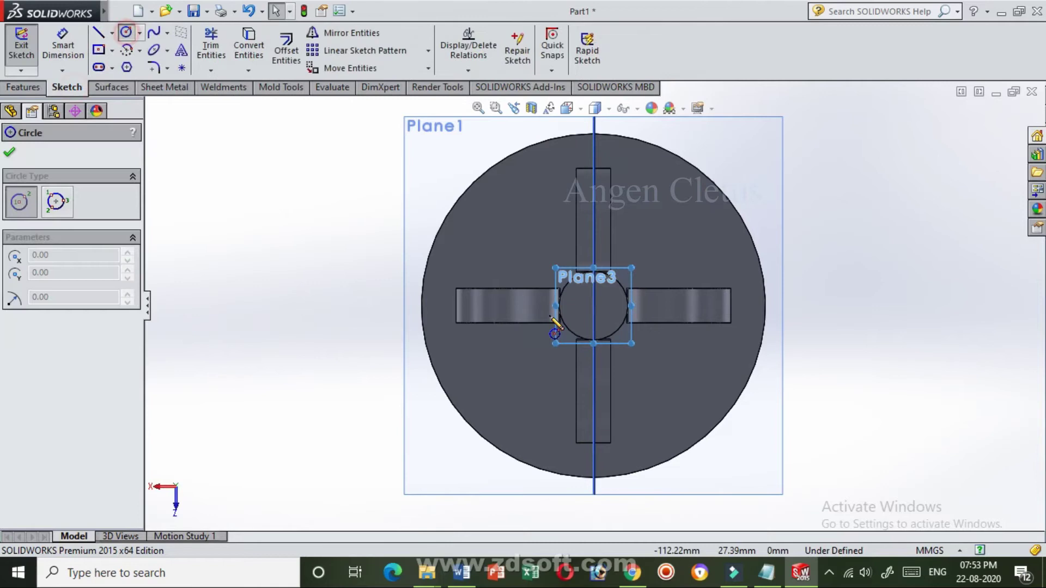
click(594, 305)
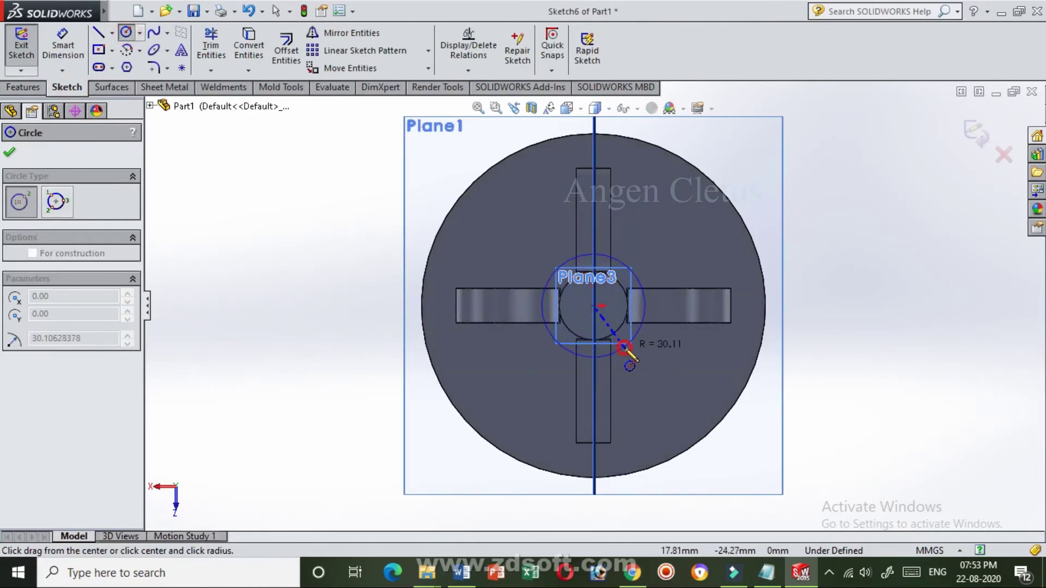
click(638, 367)
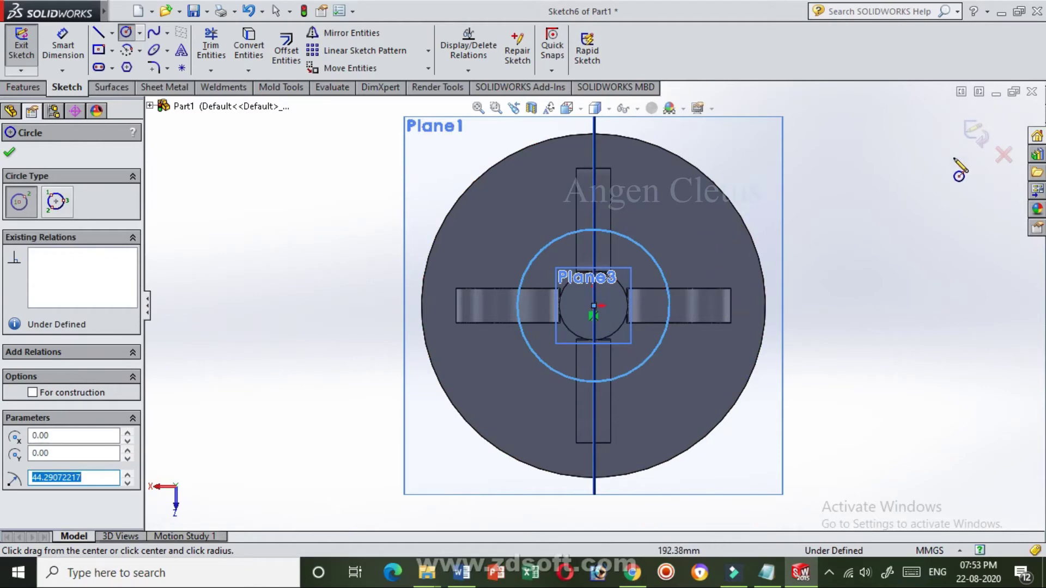
click(976, 136)
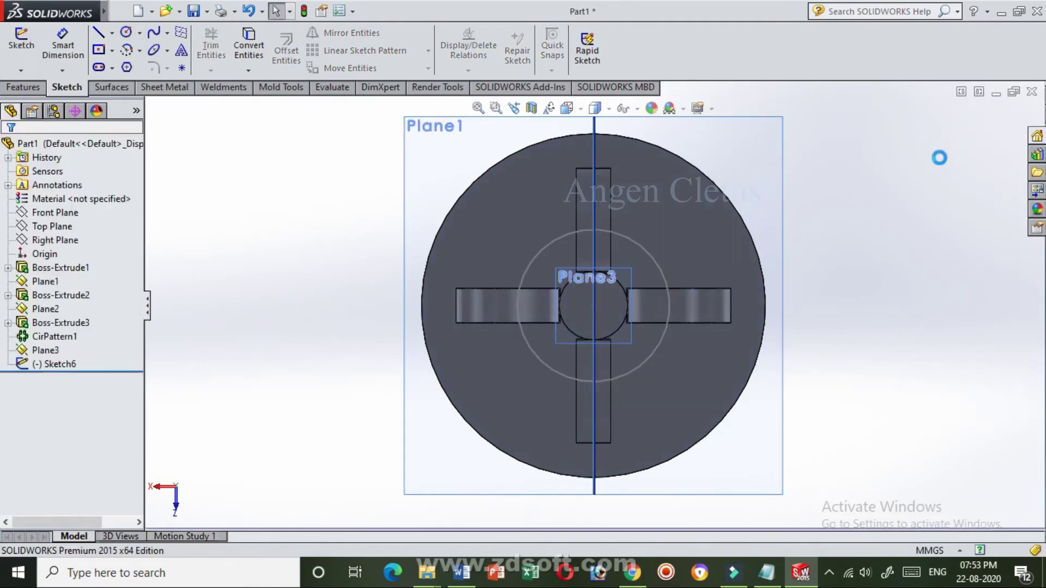
middle_drag(937, 158, 873, 232)
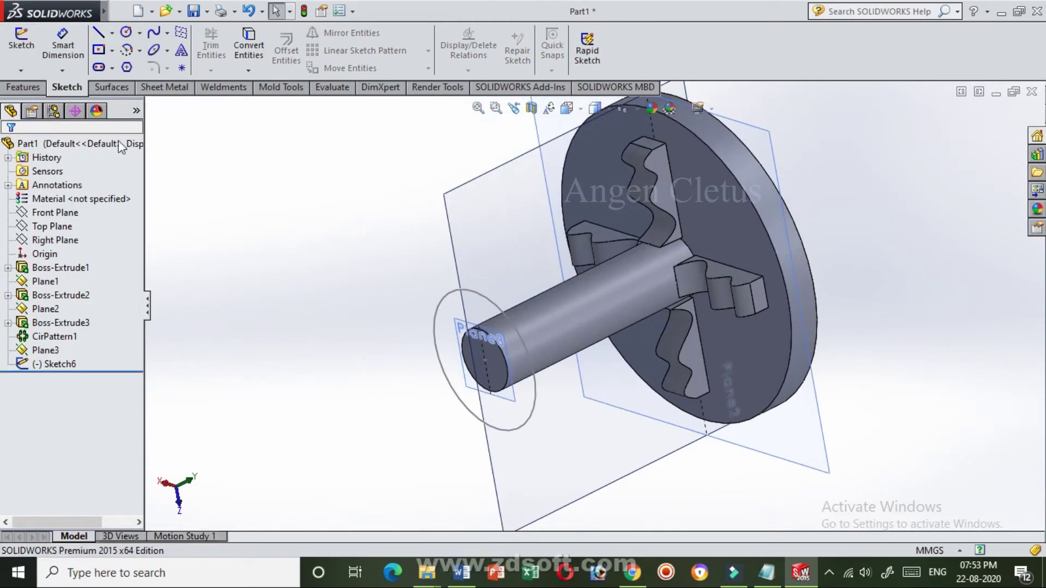
Step: Extrude the circle sketch 20 mm with a 19° outward draft to form the base foot
click(24, 87)
click(30, 52)
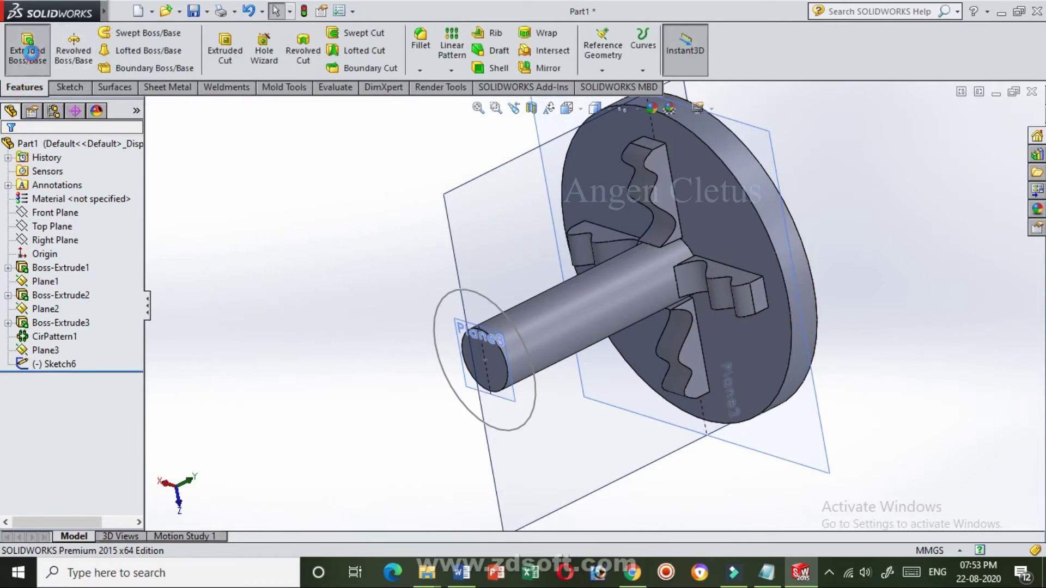
click(445, 294)
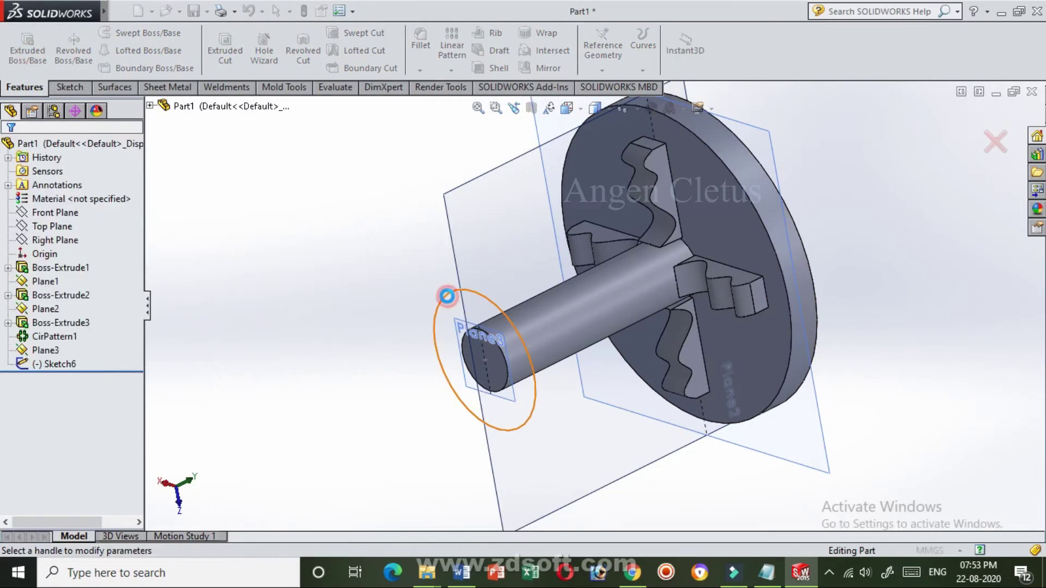
middle_drag(338, 245, 280, 299)
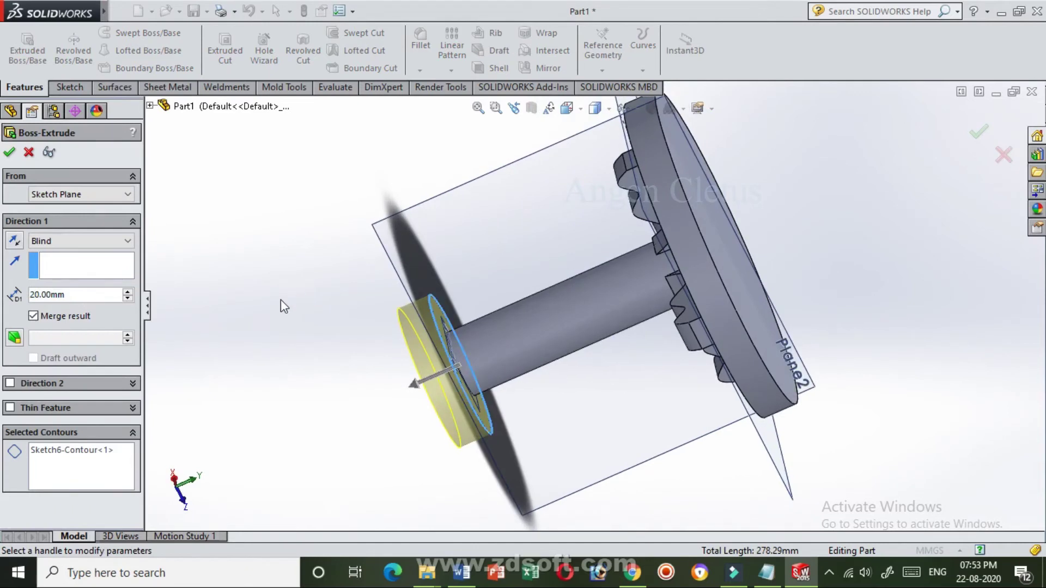
click(14, 338)
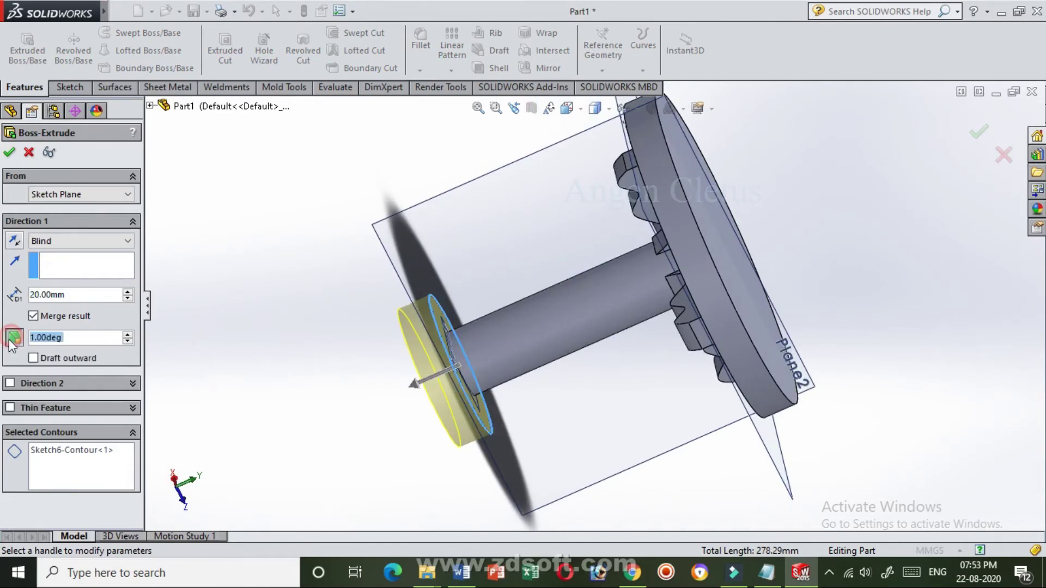
click(128, 334)
click(128, 334)
click(128, 334)
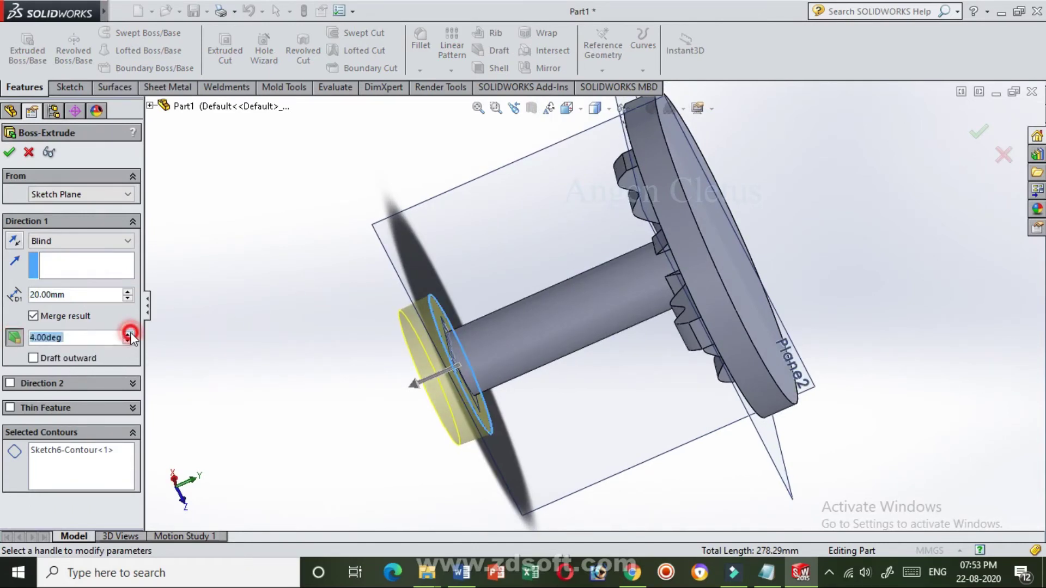
click(129, 334)
click(128, 334)
click(129, 334)
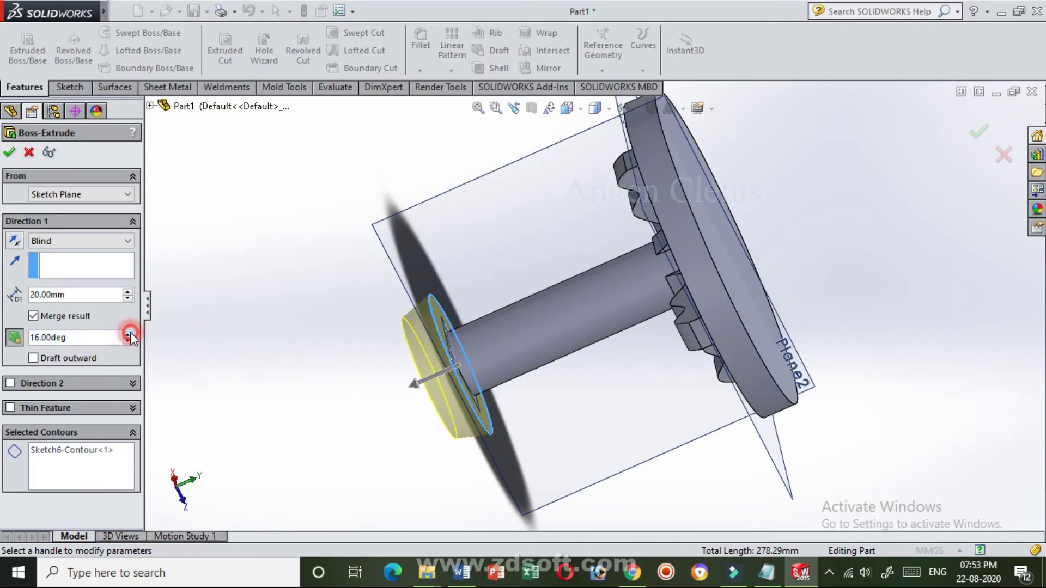
click(34, 358)
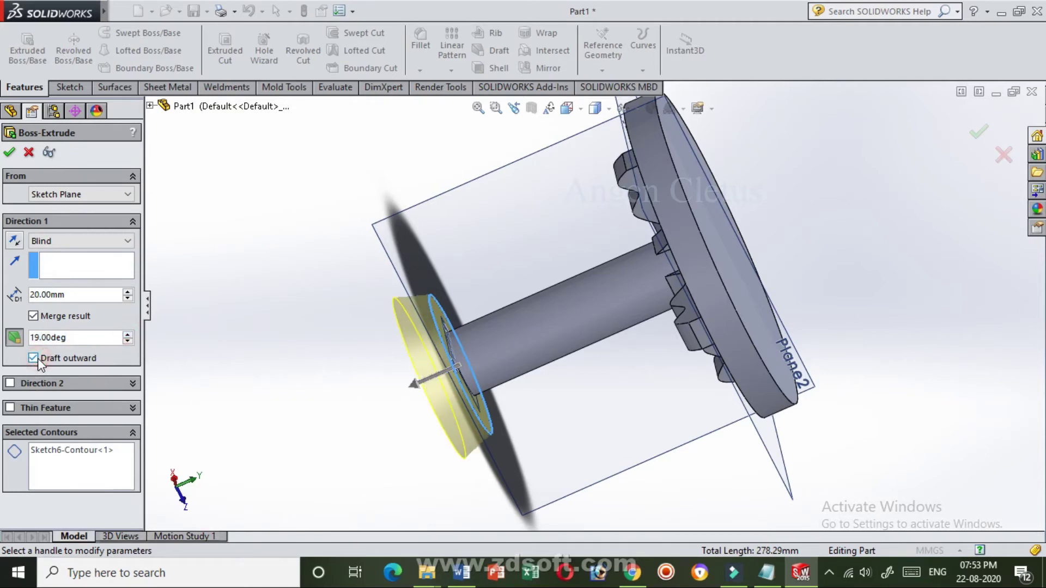
click(979, 143)
mouse_move(964, 310)
middle_down()
mouse_move(805, 123)
mouse_move(855, 158)
mouse_move(835, 283)
mouse_move(769, 325)
mouse_move(903, 306)
mouse_move(929, 341)
mouse_move(841, 420)
mouse_move(849, 361)
mouse_move(965, 342)
mouse_move(1023, 359)
mouse_move(1004, 362)
middle_up()
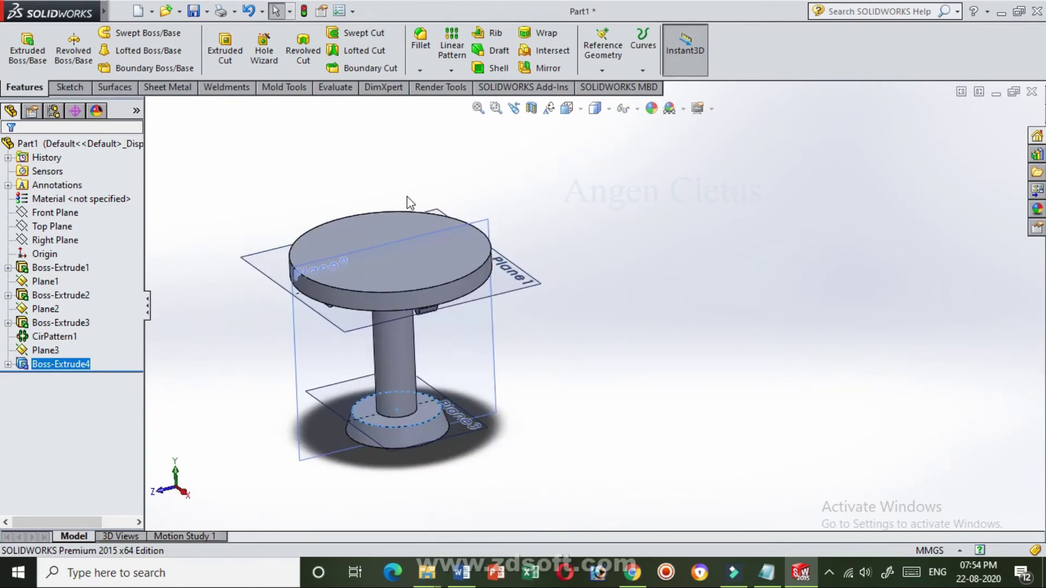
Step: Apply the black-and-white checker texture to the base foot, tabletop and leg
click(440, 89)
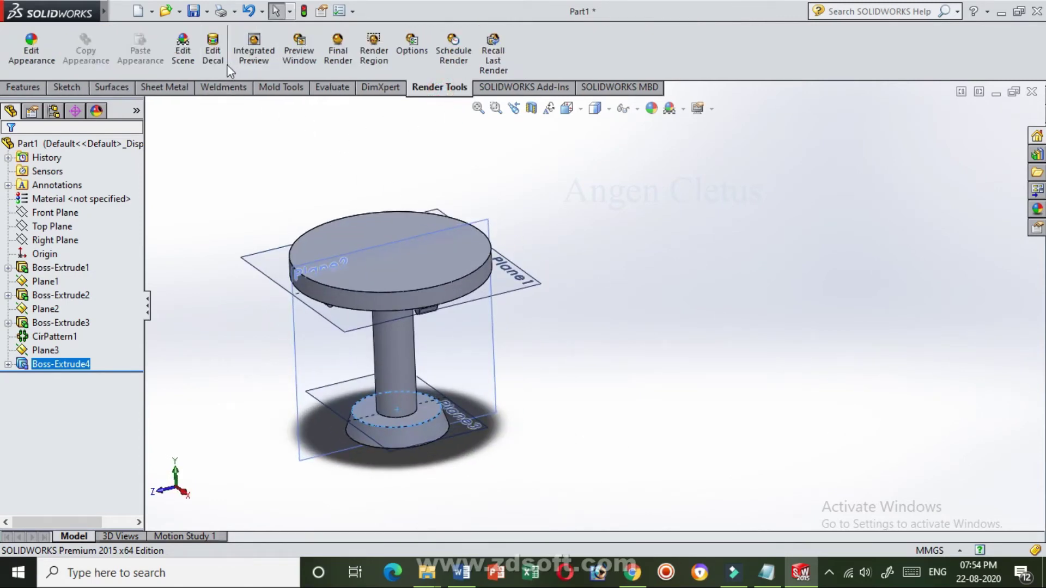
click(36, 58)
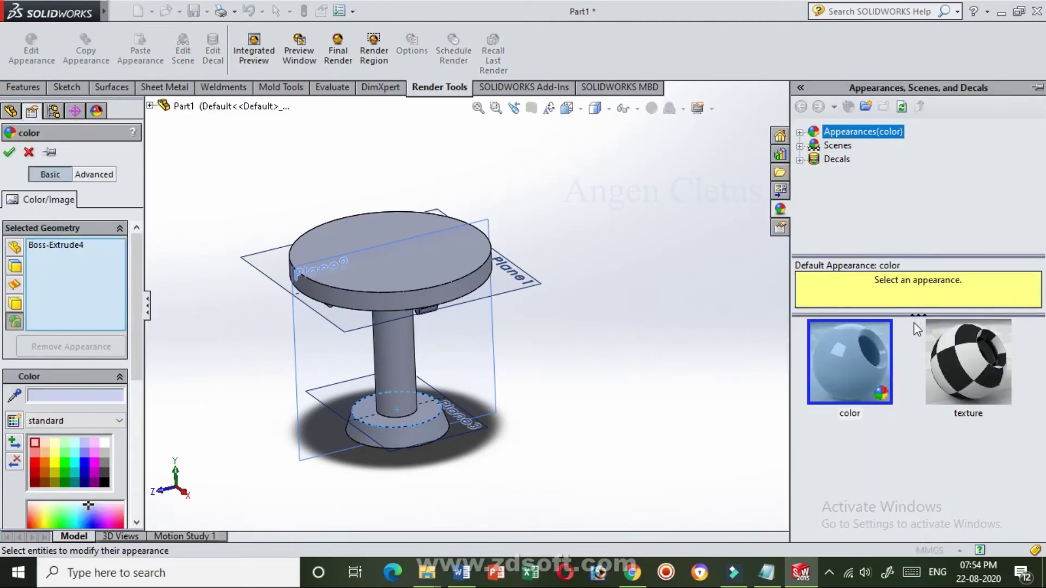
click(944, 354)
click(397, 245)
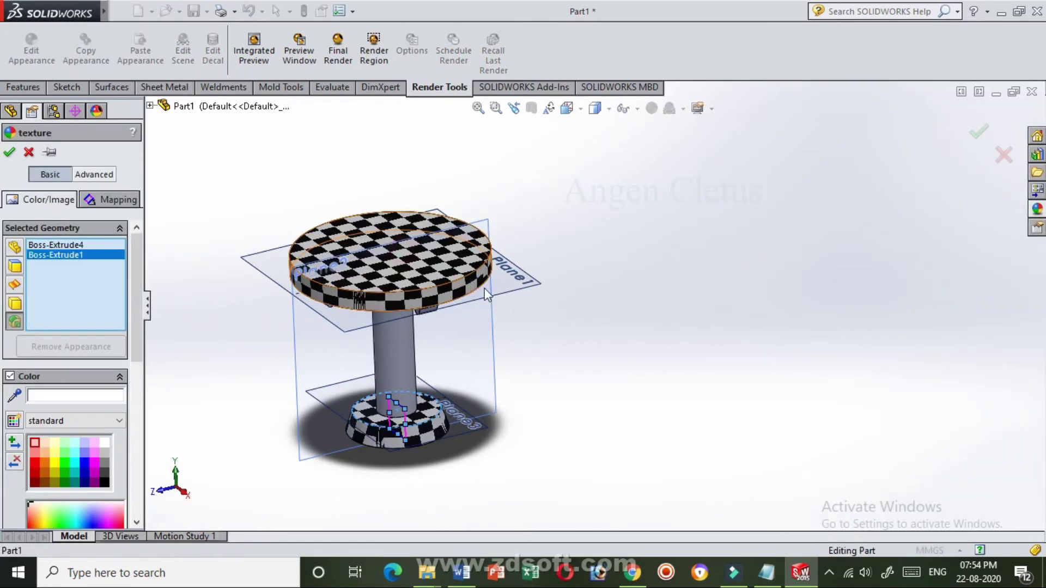
click(391, 372)
scroll(451, 362, up, 1)
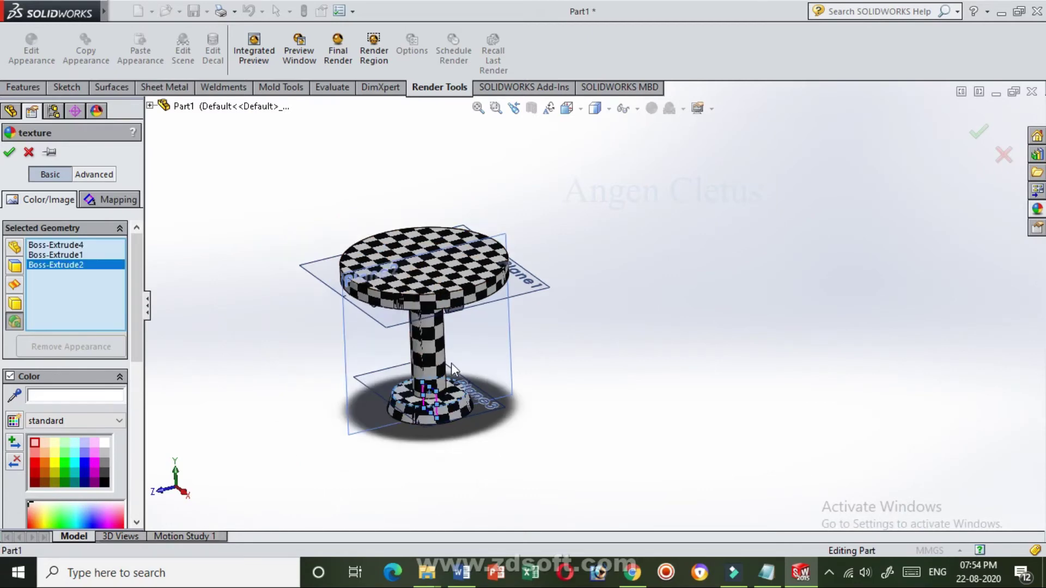
middle_drag(339, 353, 697, 228)
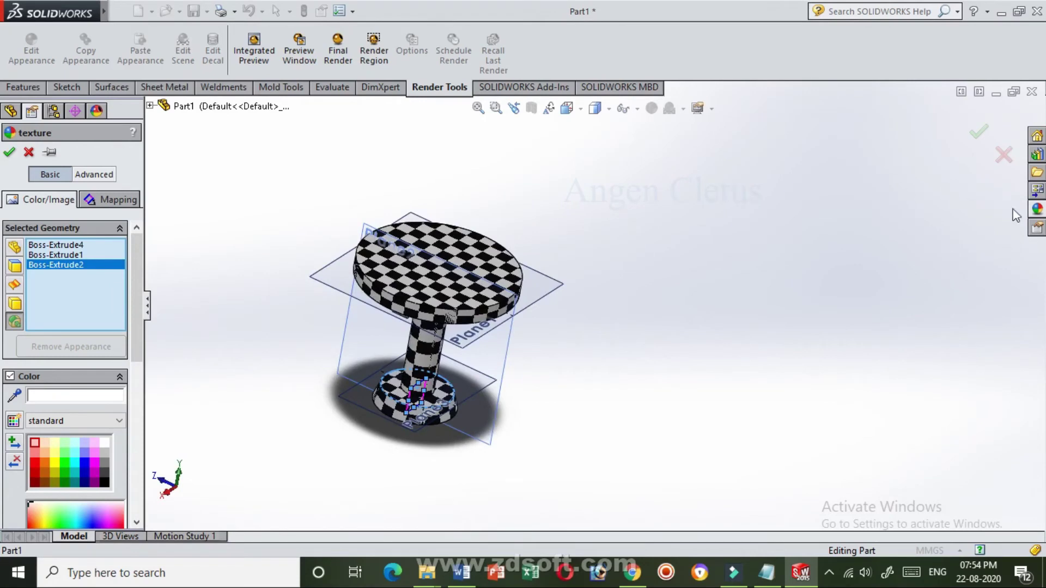
Step: Replace the checker texture with Glass > Gloss clear glass on tabletop, leg and foot
click(1038, 210)
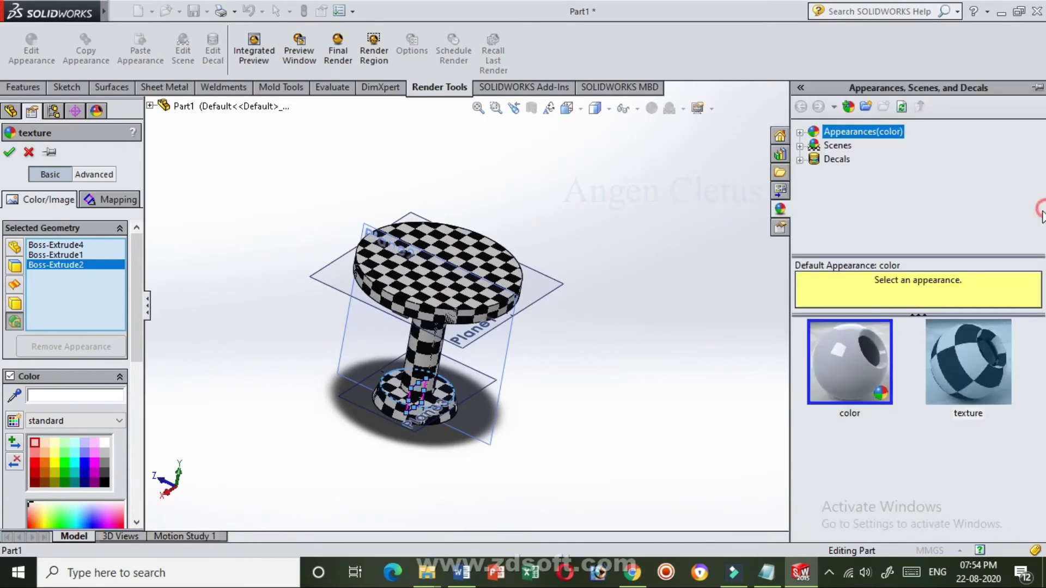
click(800, 133)
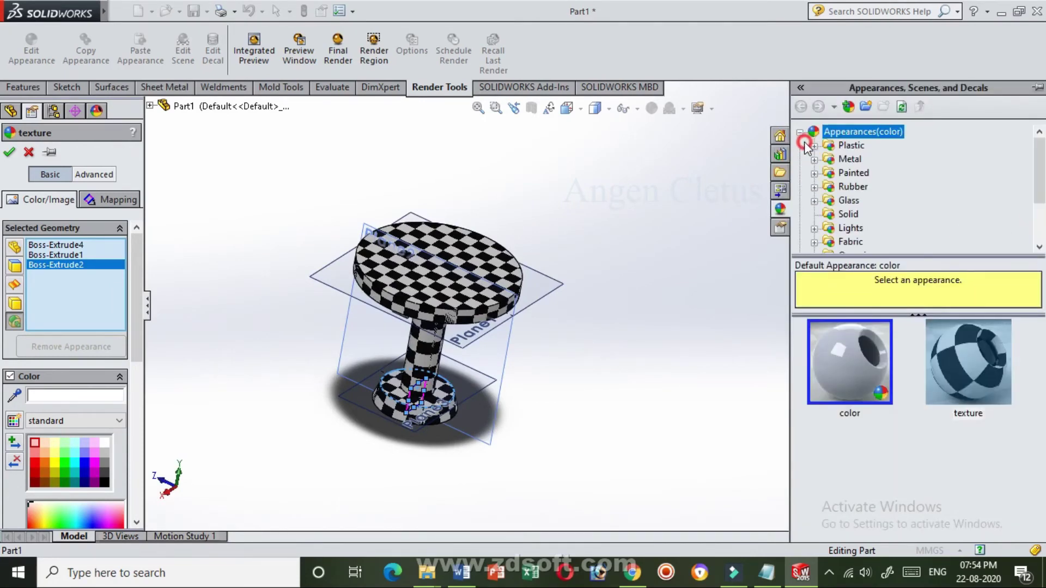
click(815, 201)
scroll(839, 164, down, 2)
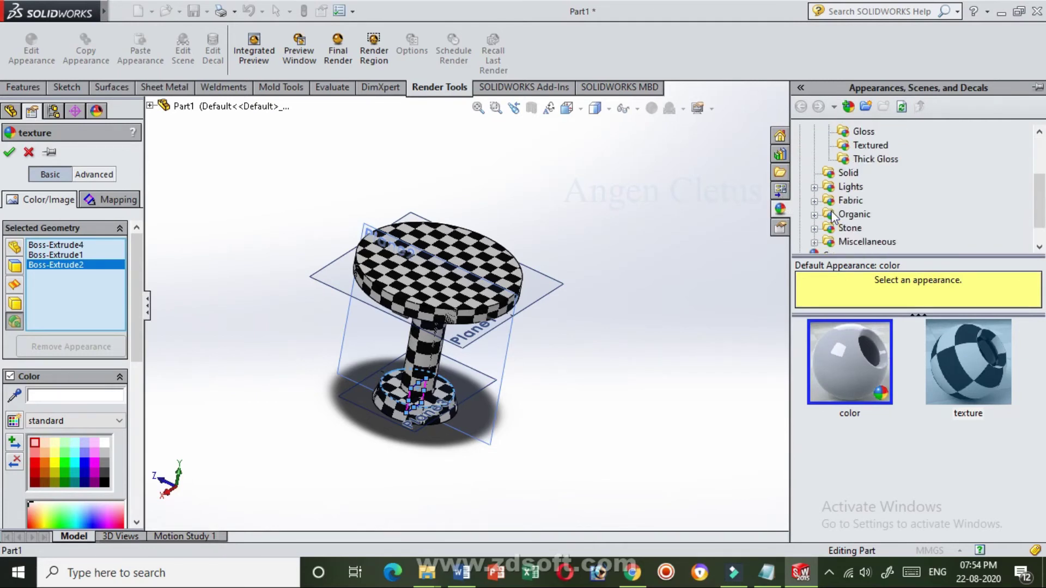
click(863, 131)
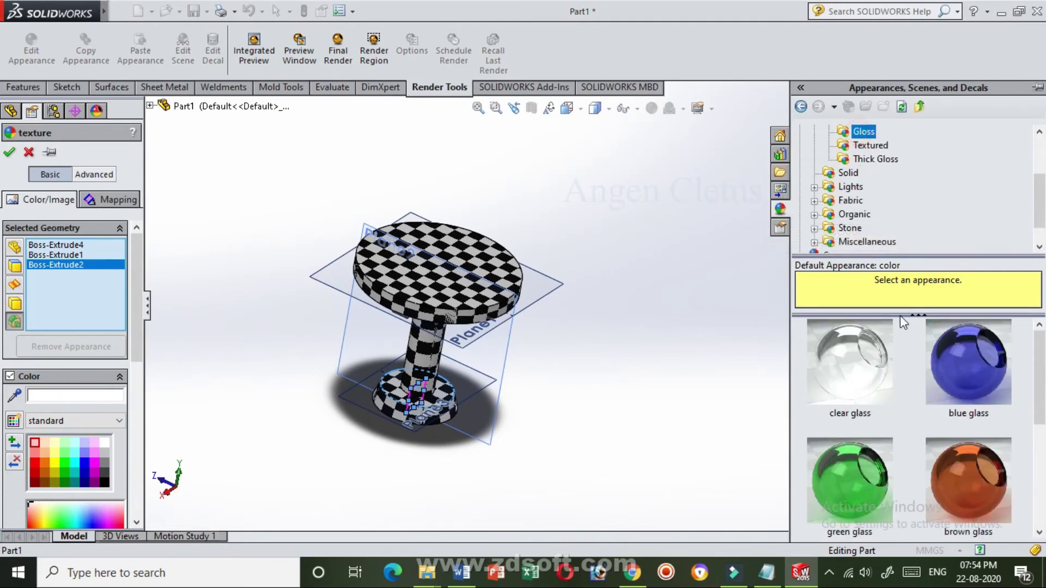
click(443, 369)
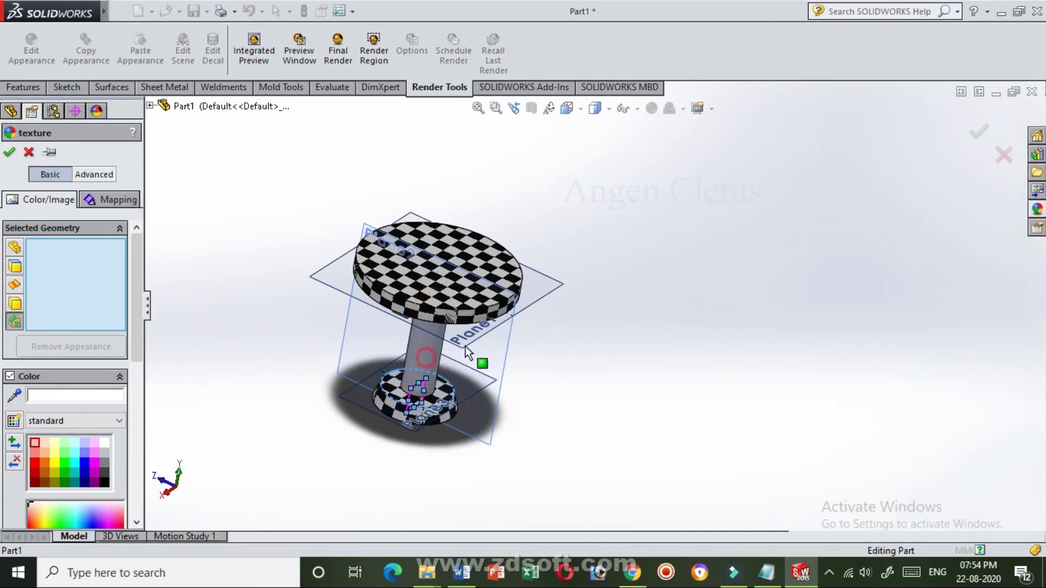
click(1036, 209)
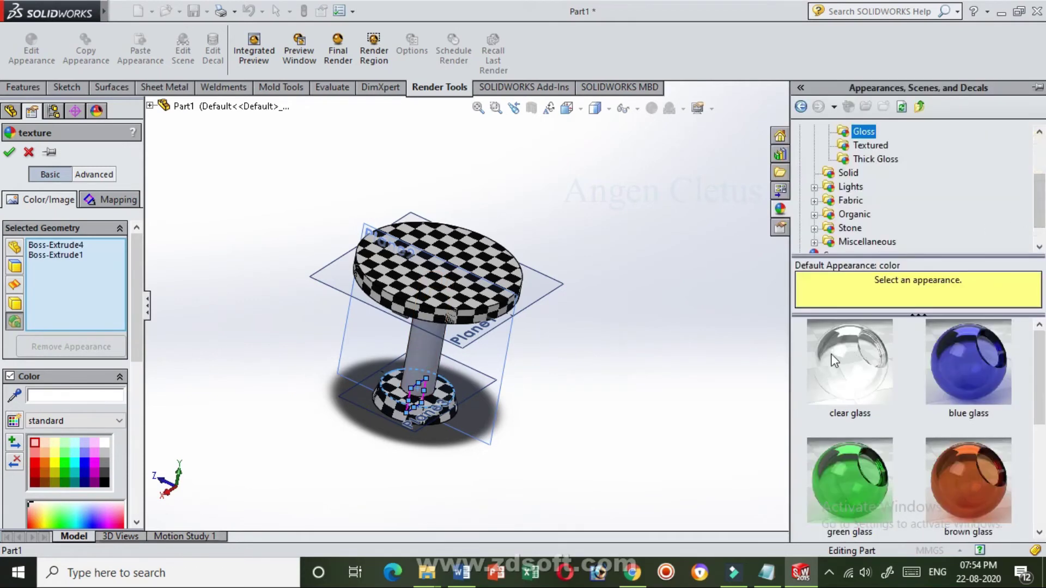
click(850, 363)
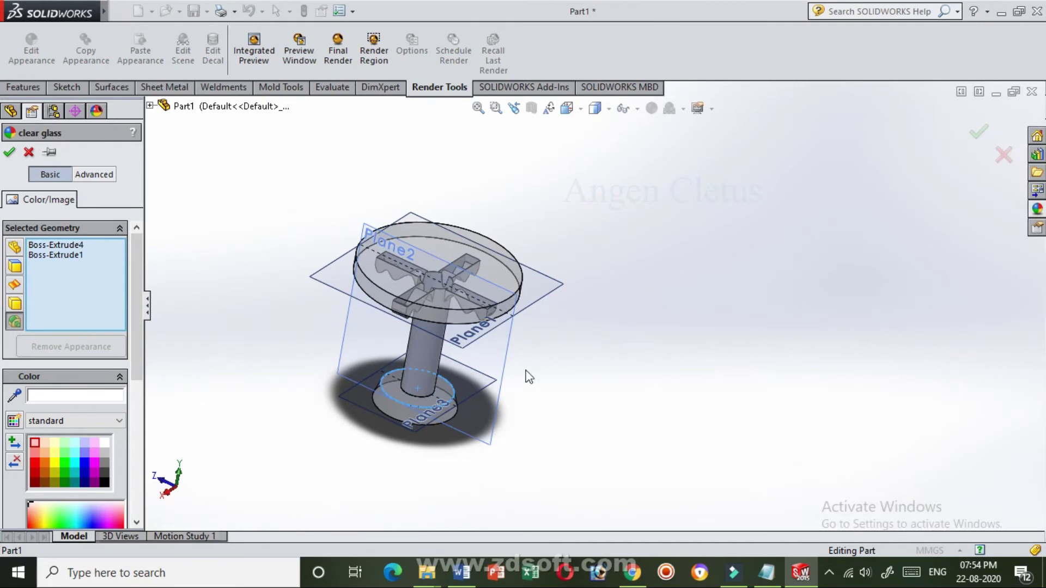
click(421, 355)
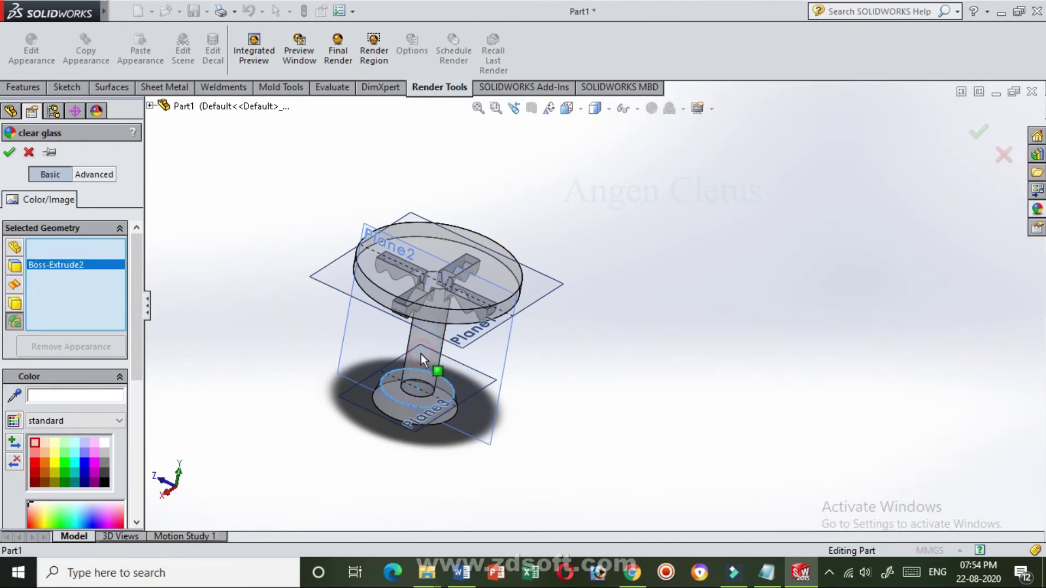
click(986, 143)
mouse_move(790, 256)
middle_down()
mouse_move(627, 308)
mouse_move(649, 327)
mouse_move(385, 253)
middle_up()
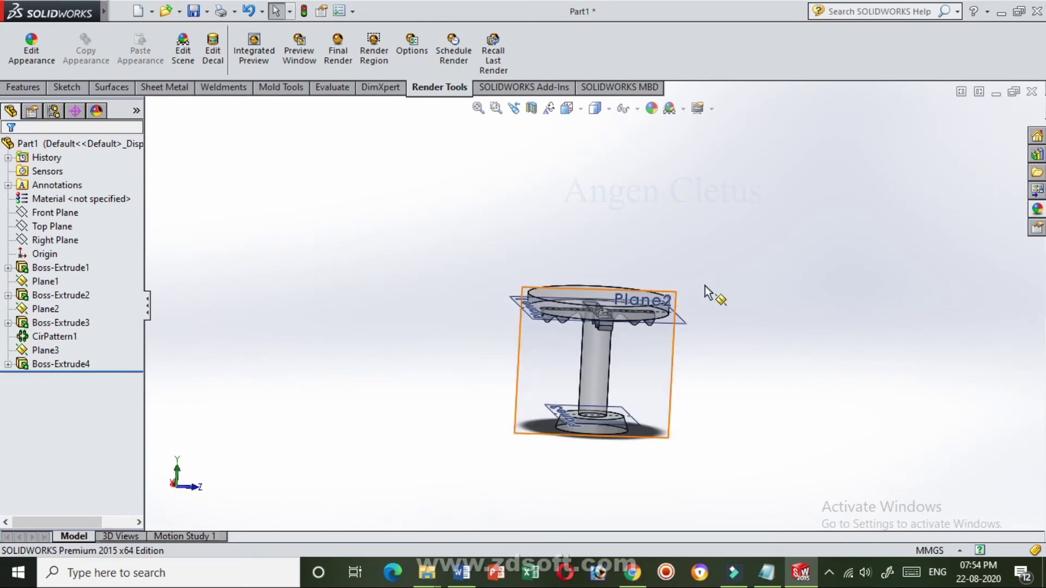
Step: Pick the mirror appearance from the library and select Plane2
scroll(708, 294, down, 3)
middle_drag(708, 297, 715, 331)
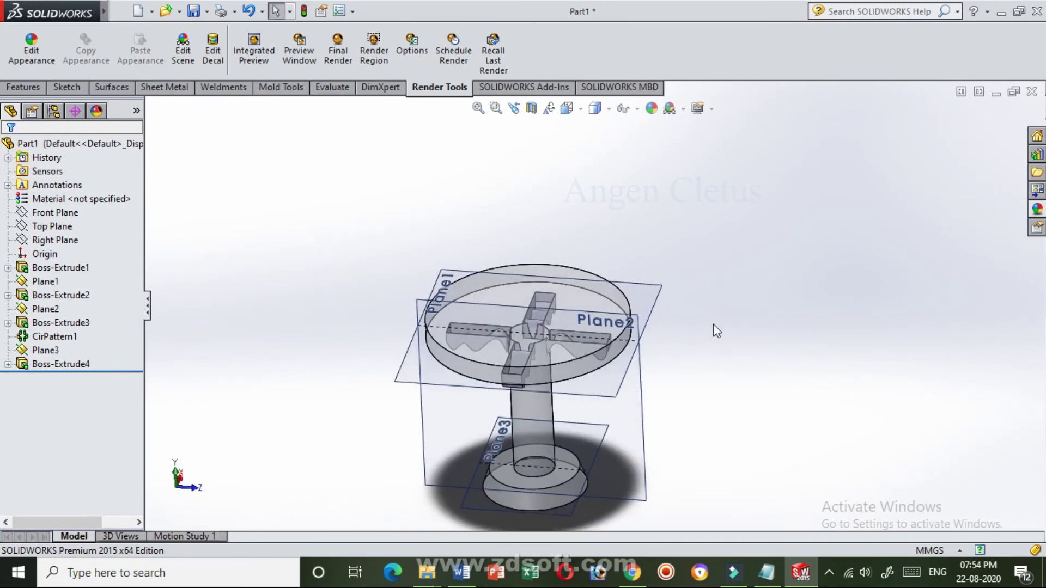
click(1038, 210)
scroll(937, 333, down, 1)
scroll(937, 333, down, 1)
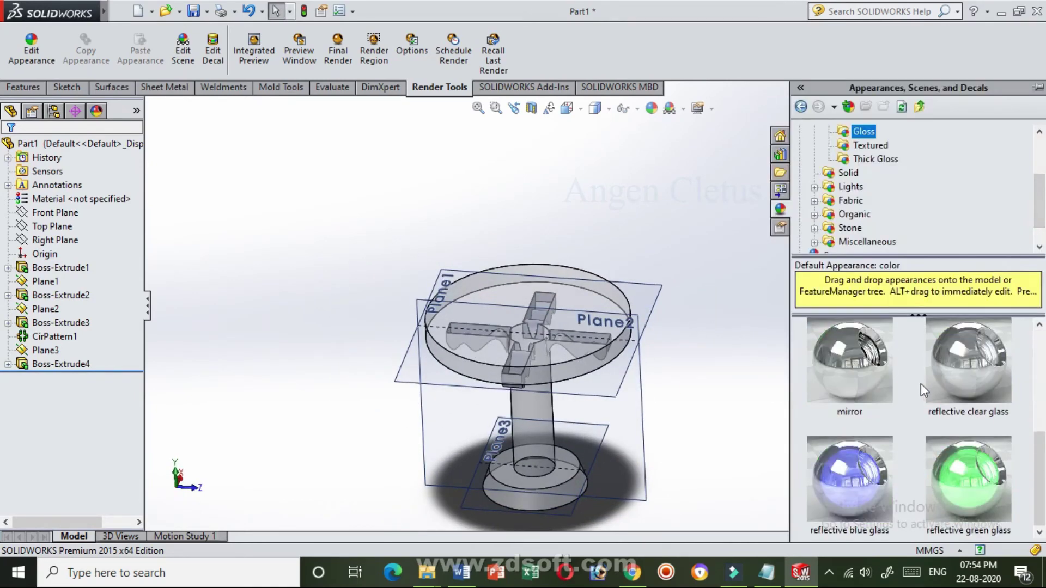
click(845, 390)
click(567, 338)
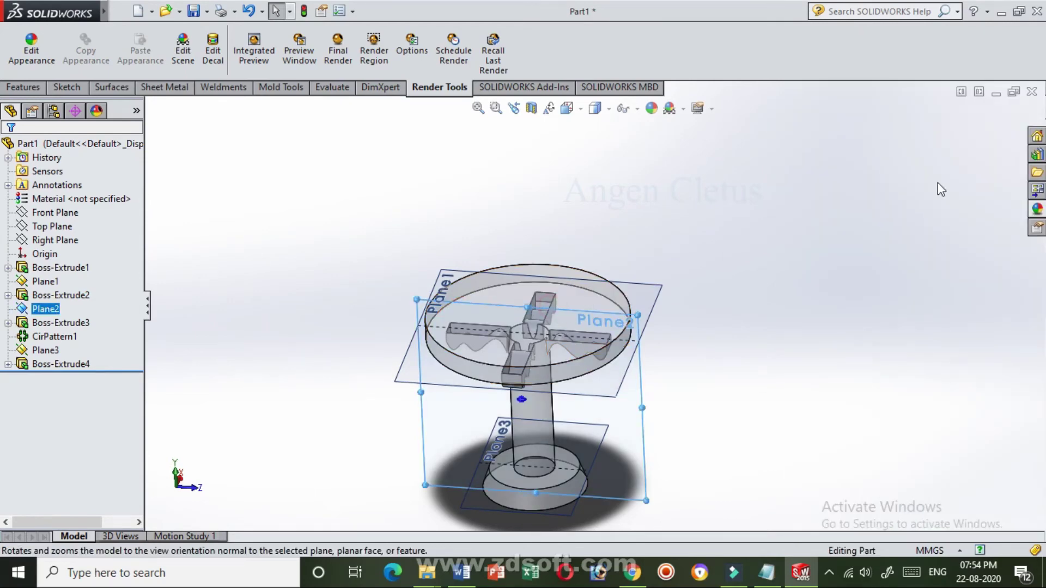
Step: Apply the Organic > Sky light clouds appearance to the tabletop's top face
click(1041, 208)
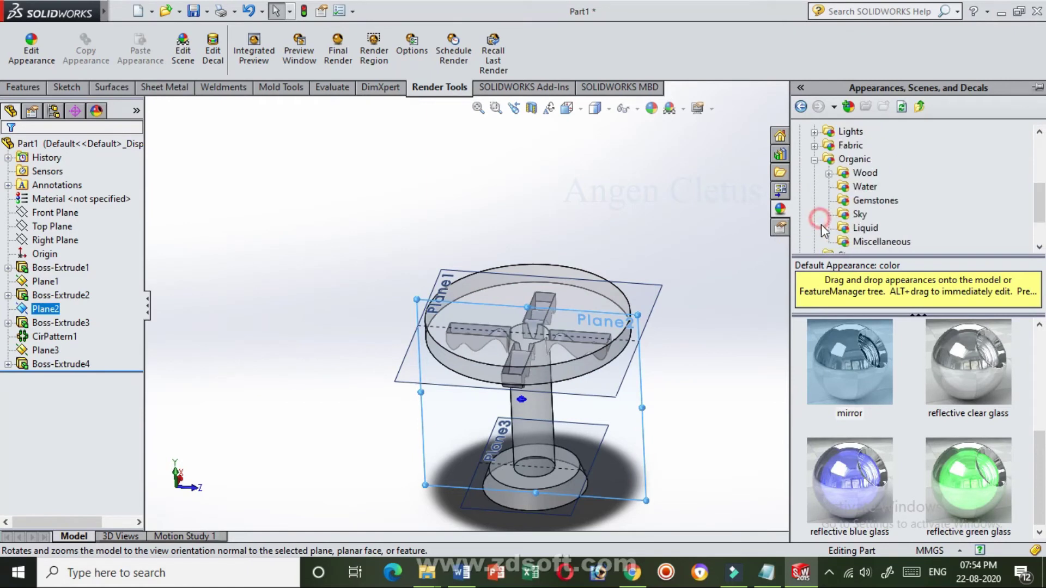
click(816, 216)
click(857, 160)
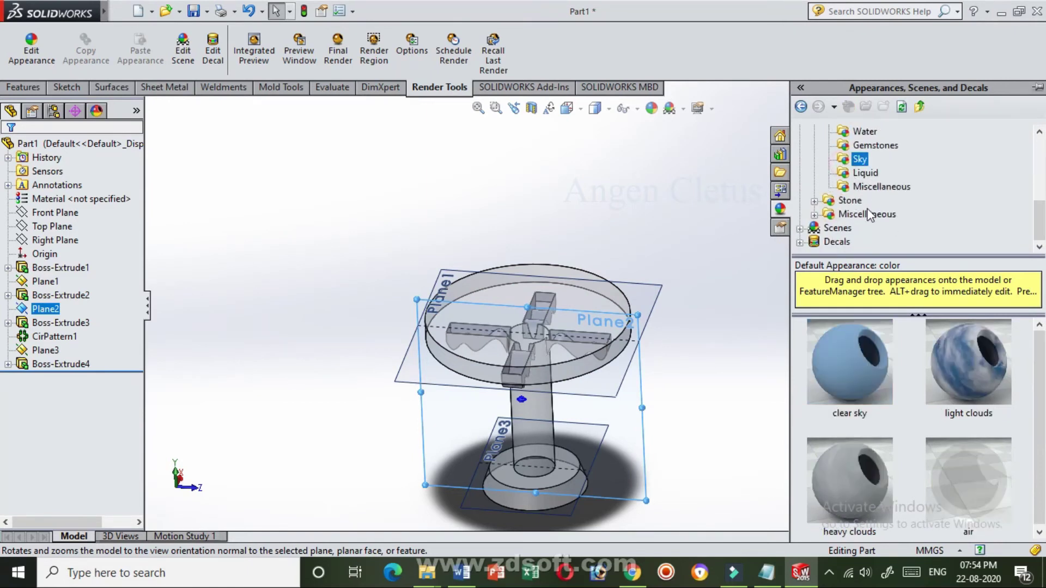
click(985, 364)
drag(591, 357, 591, 357)
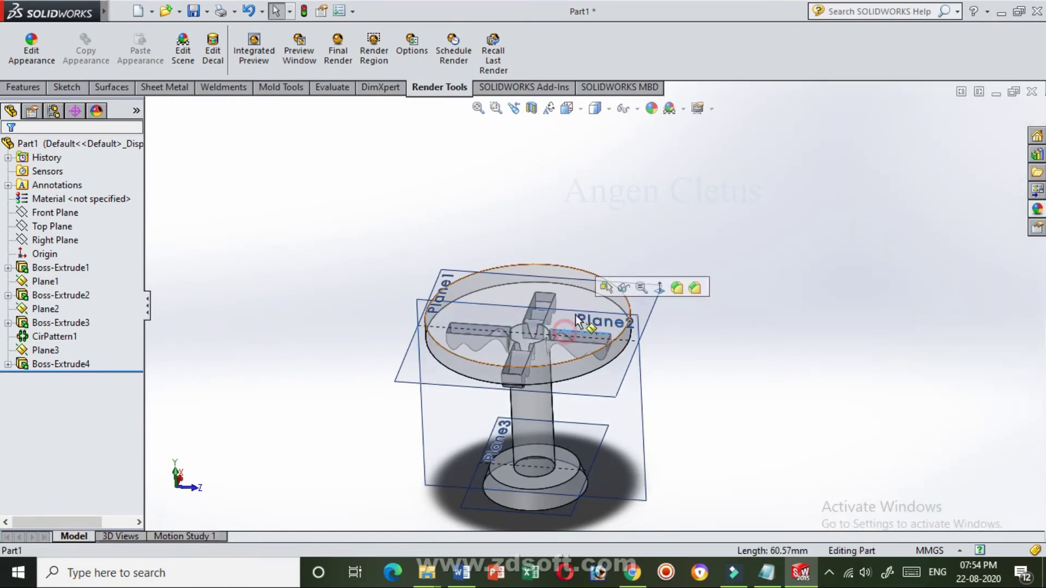
click(552, 423)
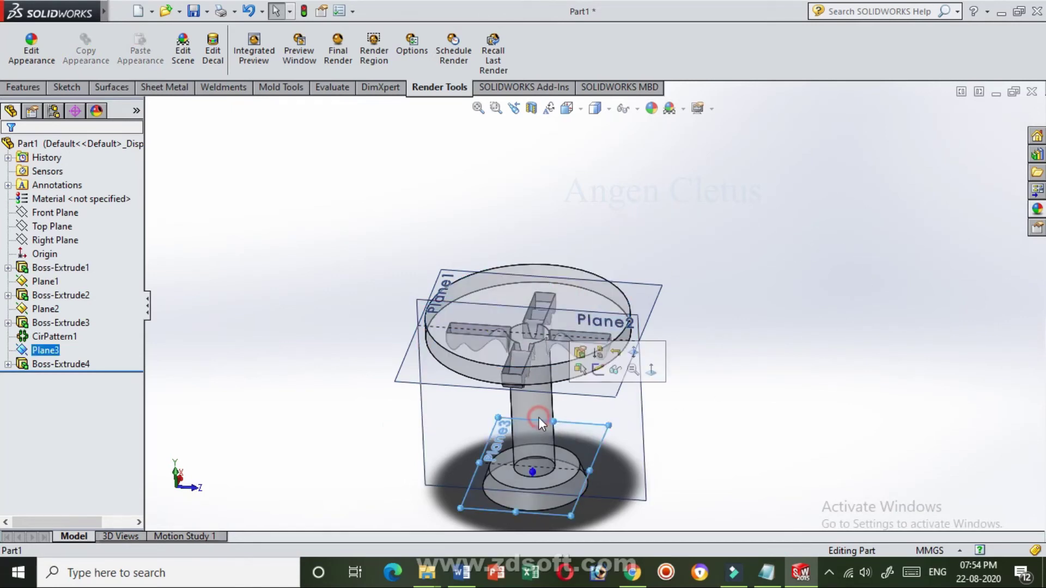
Step: Give the Boss-Extrude2 brackets the Stone > Stoneware earthenware appearance
click(1036, 209)
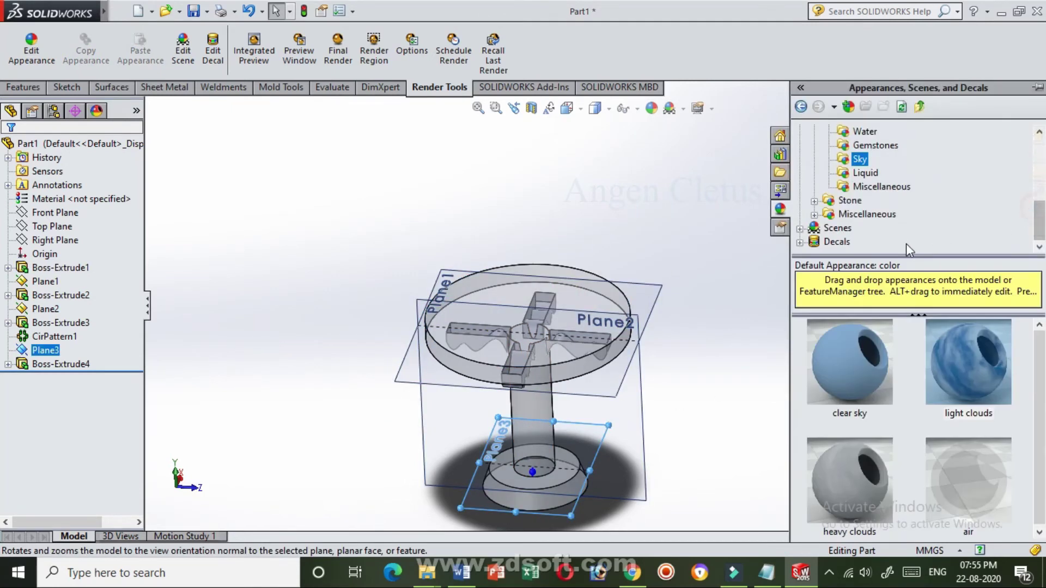
click(814, 201)
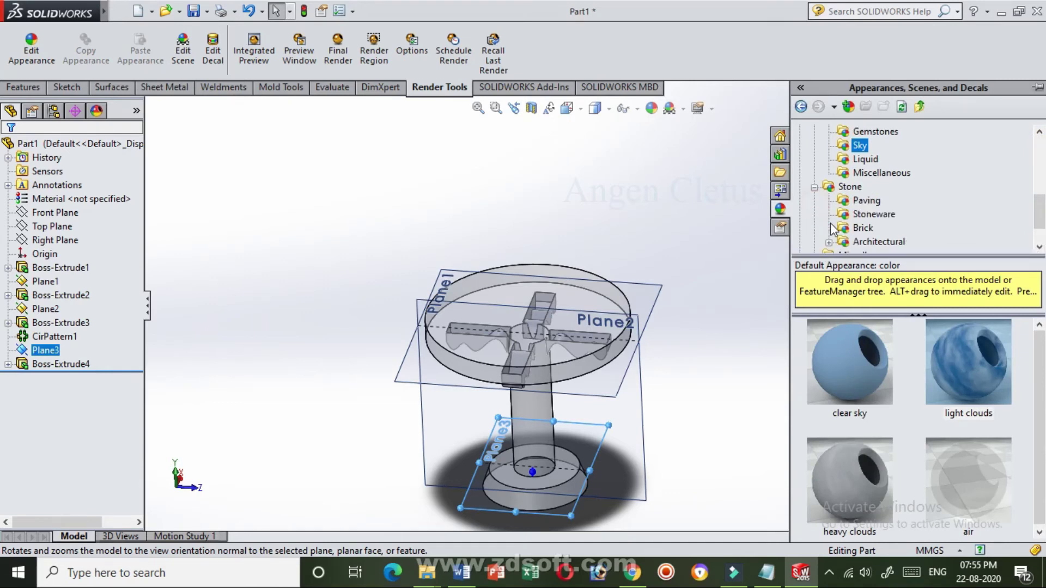
click(850, 216)
scroll(884, 332, down, 2)
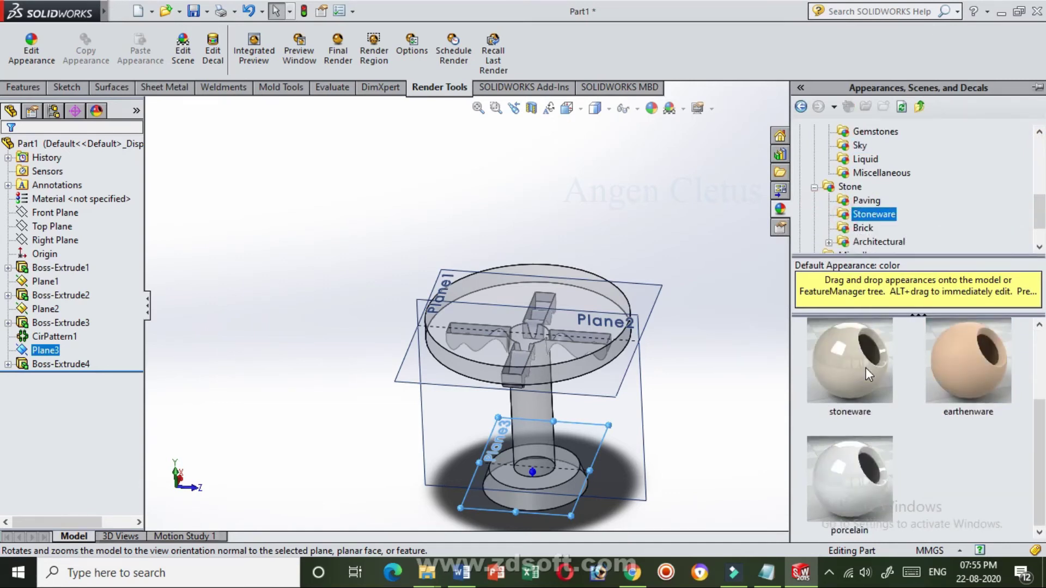
drag(872, 348, 570, 359)
click(540, 431)
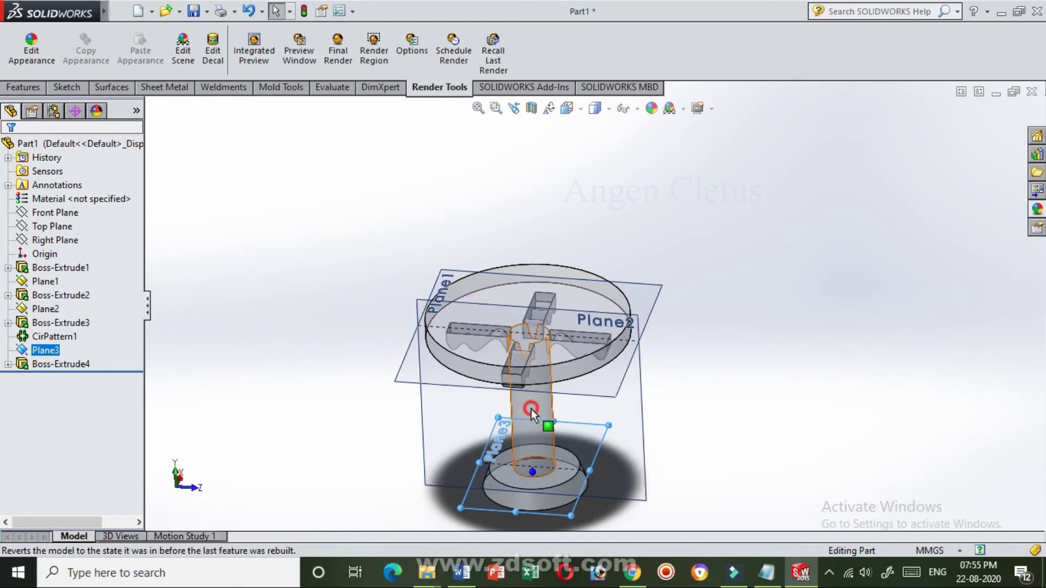
click(532, 416)
click(1036, 209)
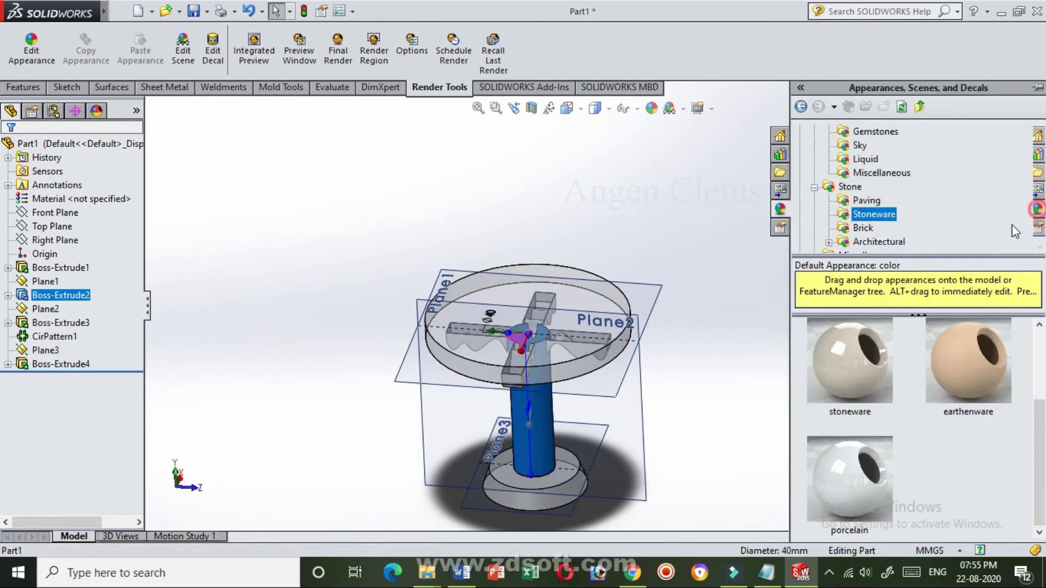
click(969, 362)
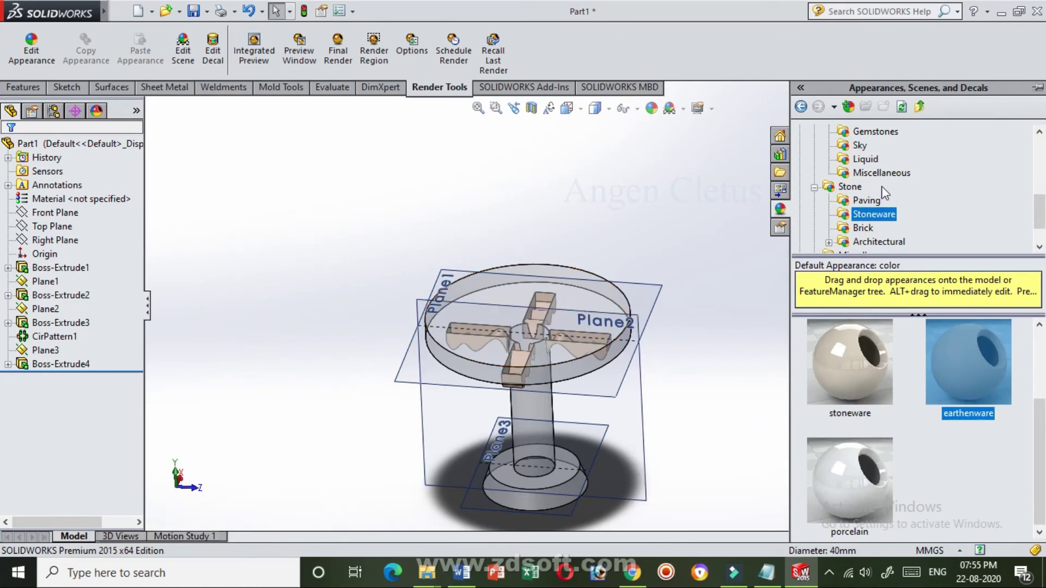
mouse_move(673, 228)
middle_down()
mouse_move(540, 280)
mouse_move(972, 283)
middle_up()
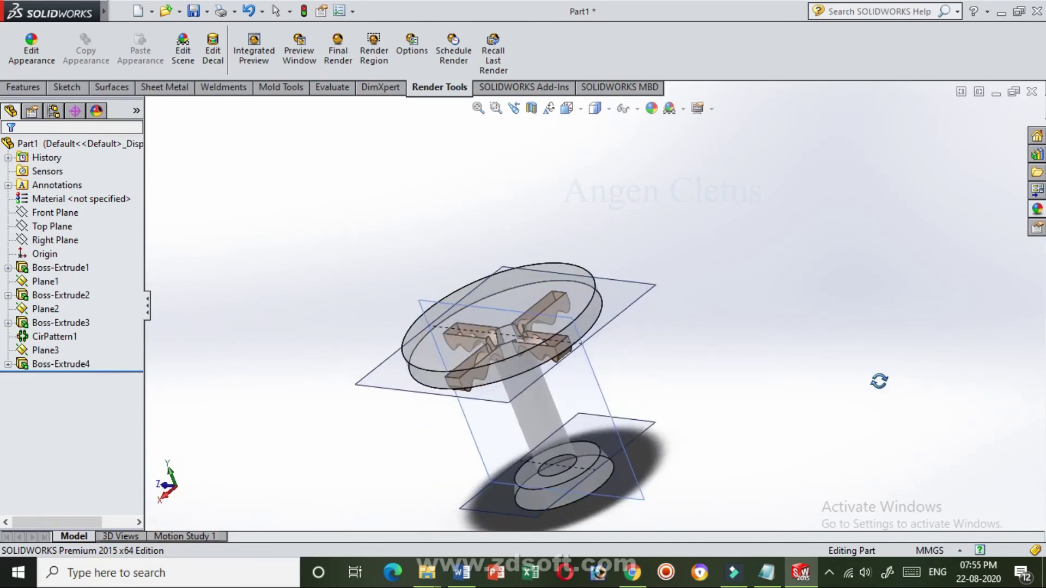
Step: Give the table leg the Stone > Architectural granite appearance
middle_drag(973, 283, 867, 392)
click(561, 419)
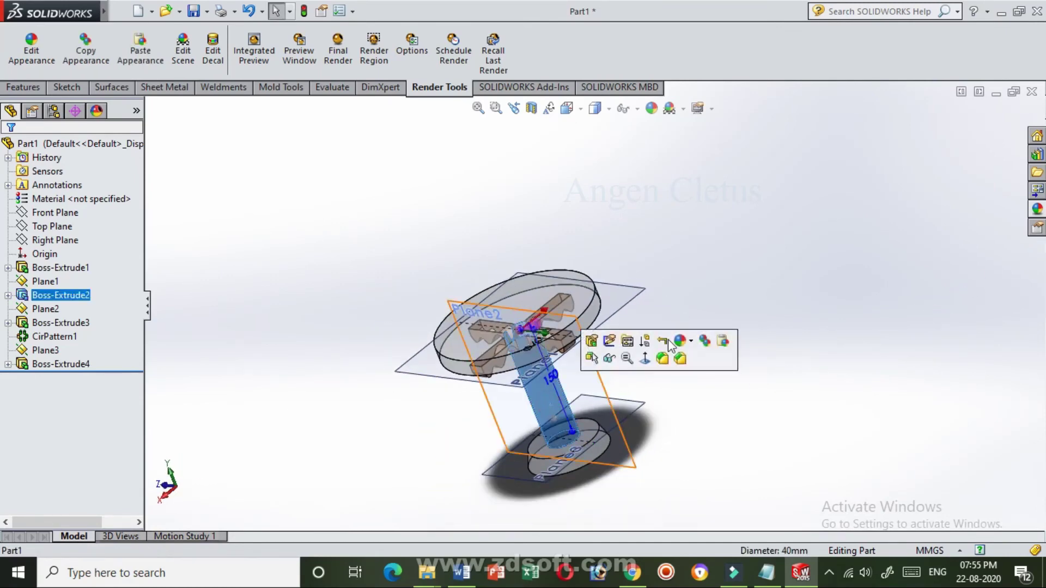
click(1037, 210)
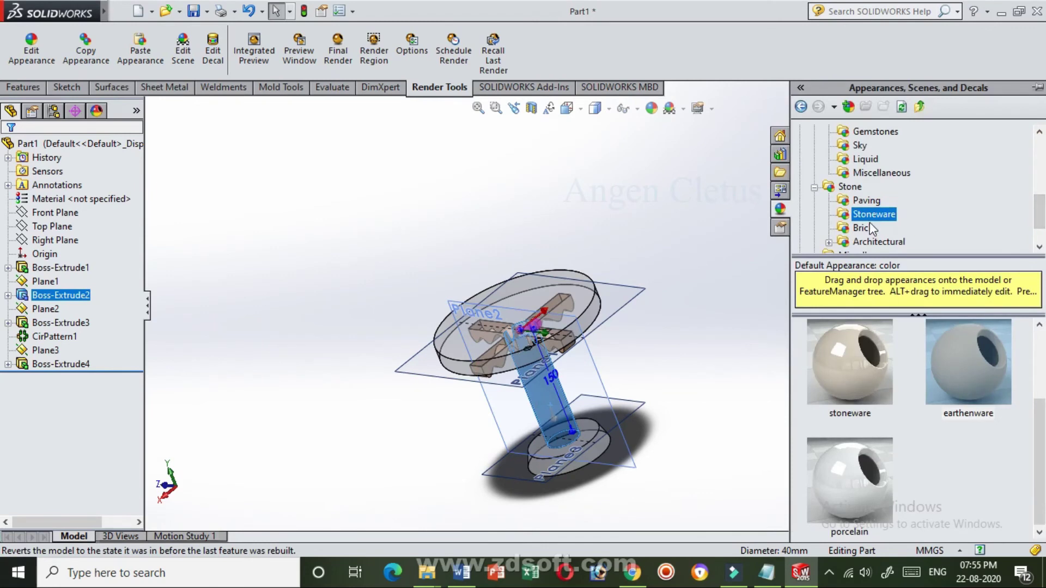
double_click(861, 243)
click(845, 326)
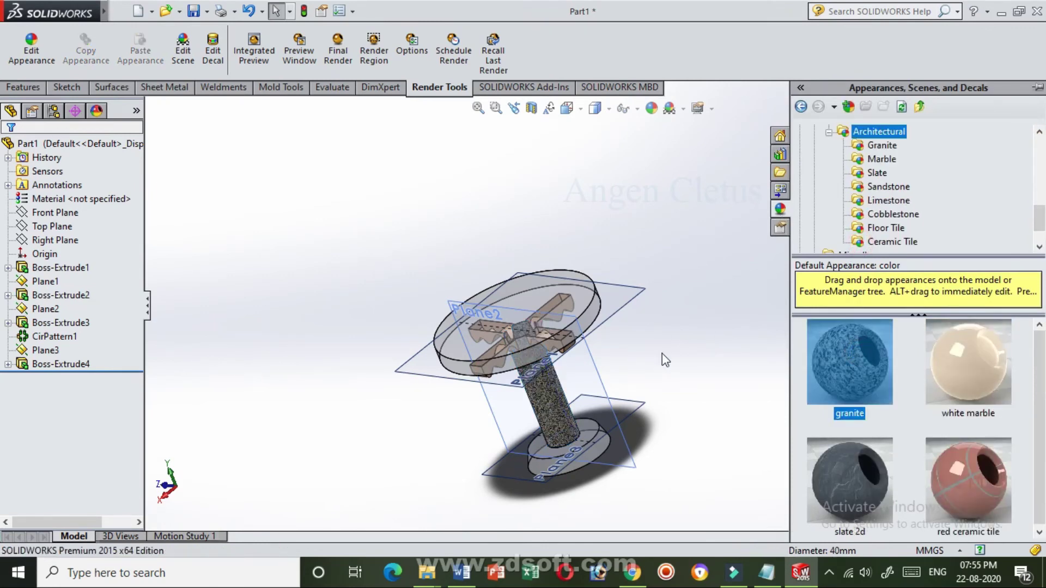
Step: Select the base foot, apply slate 2d, then pick the plain cobblestone appearance
click(589, 438)
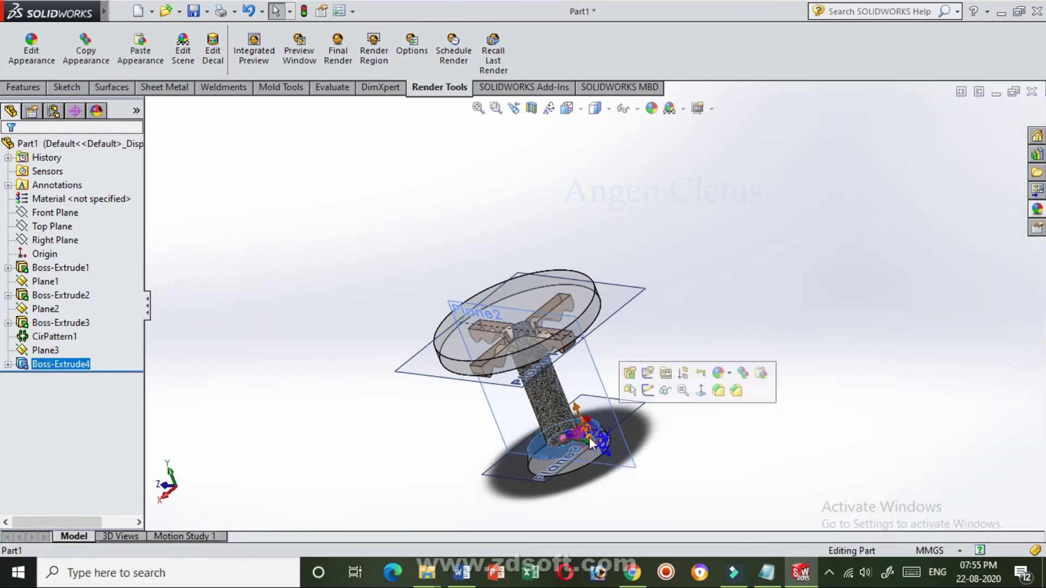
click(552, 457)
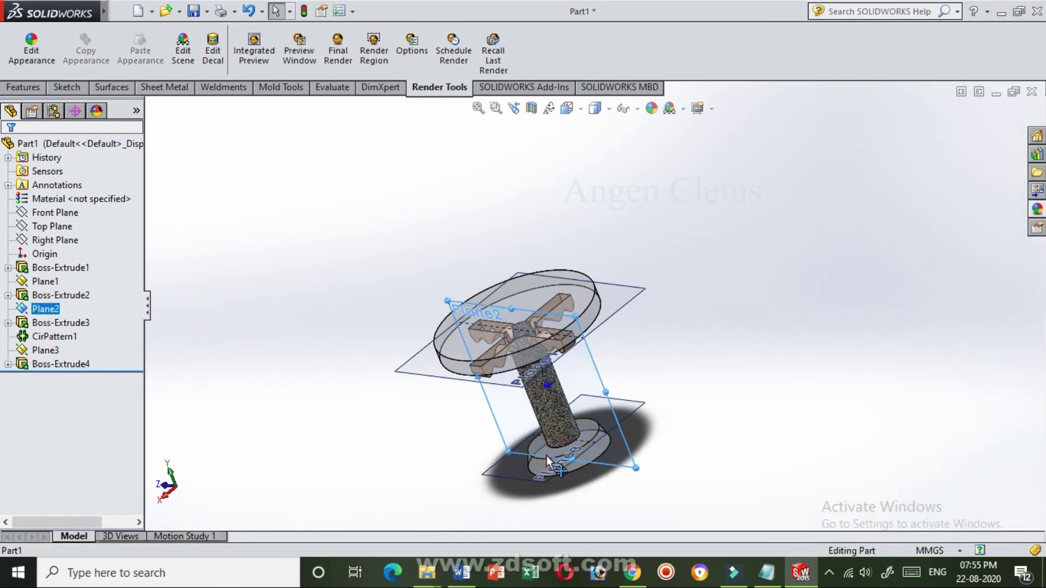
click(547, 466)
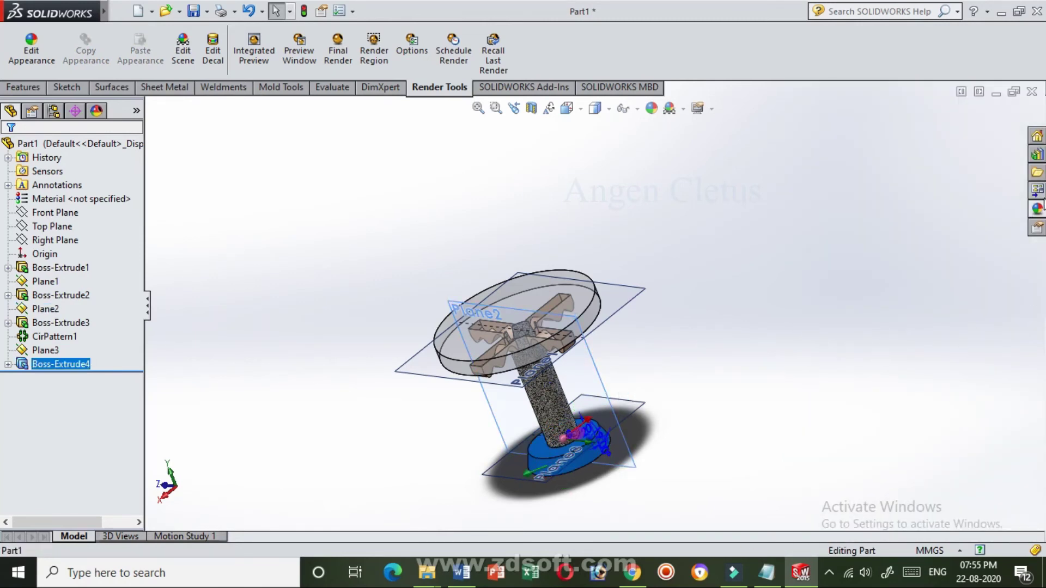
click(1037, 219)
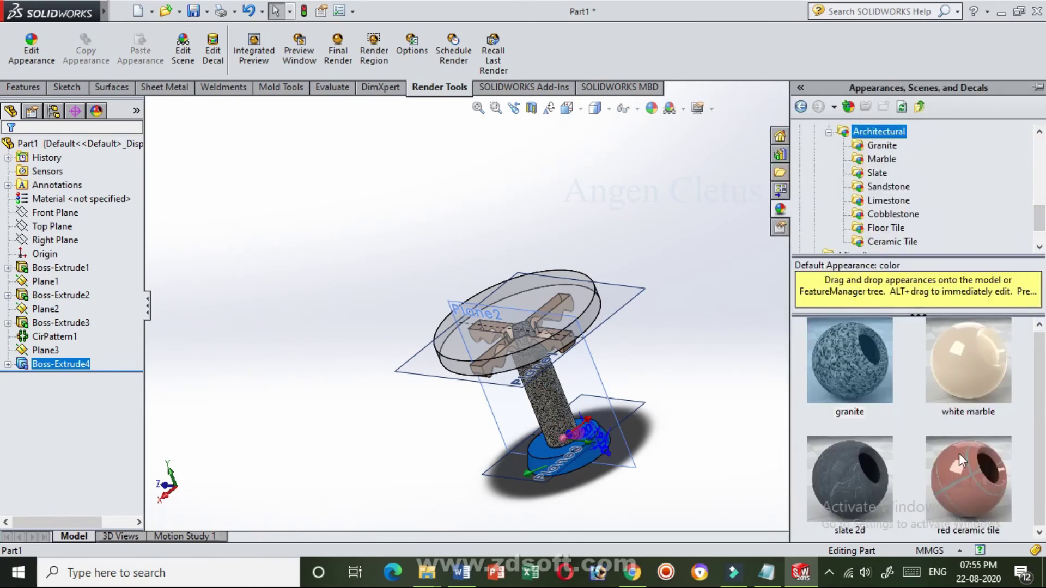
click(865, 477)
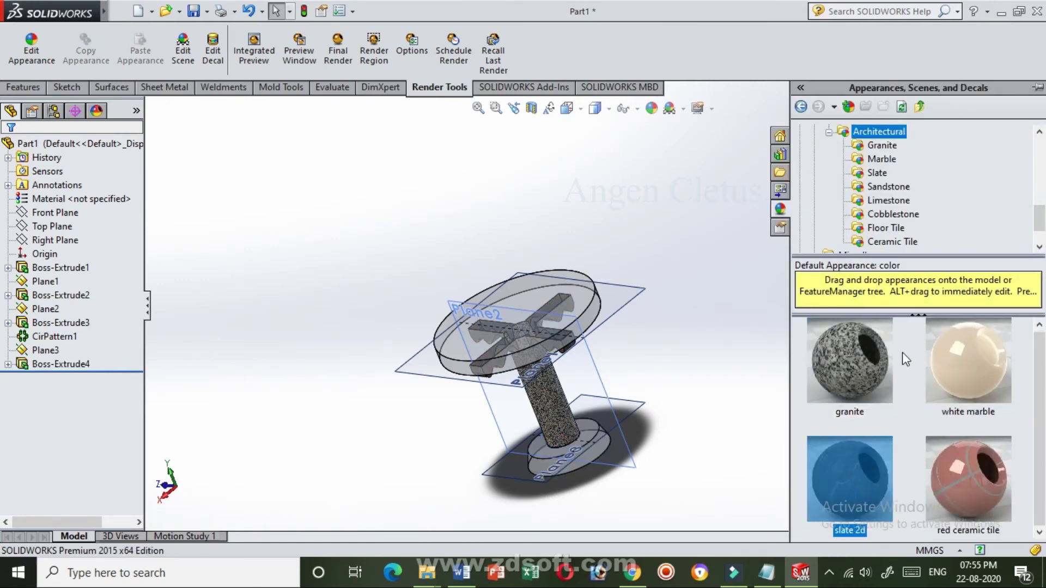
click(894, 214)
click(870, 364)
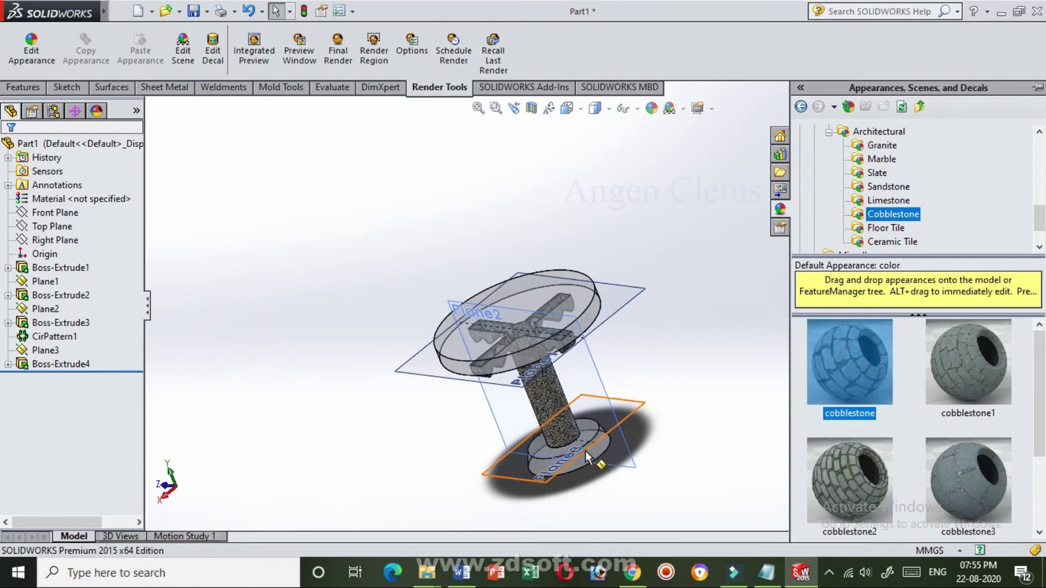
Step: Drag the cobblestone swatch onto the Boss-Extrude4 base foot and view the finished table
drag(598, 453, 597, 453)
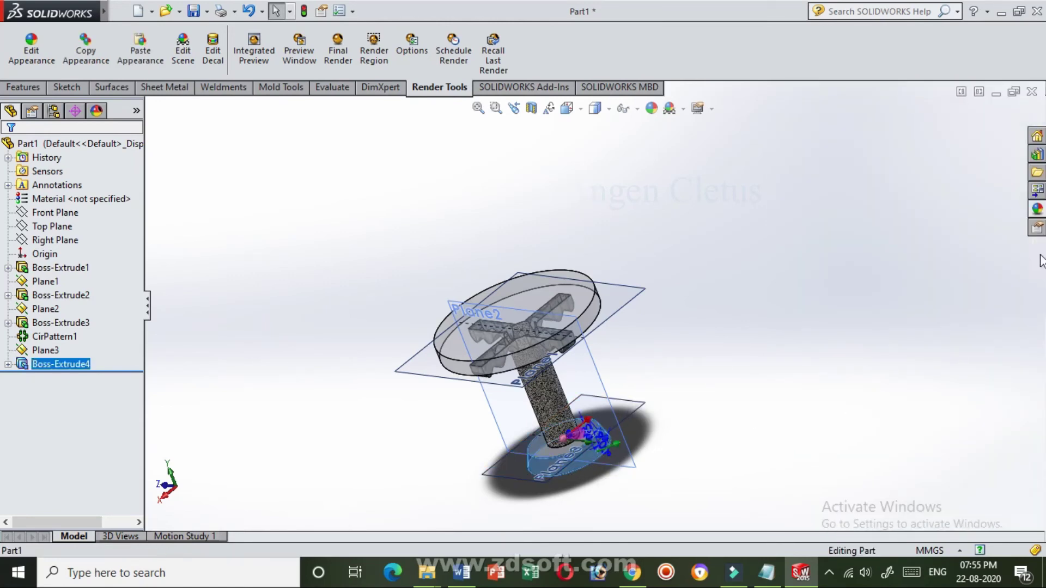
click(1038, 212)
click(840, 381)
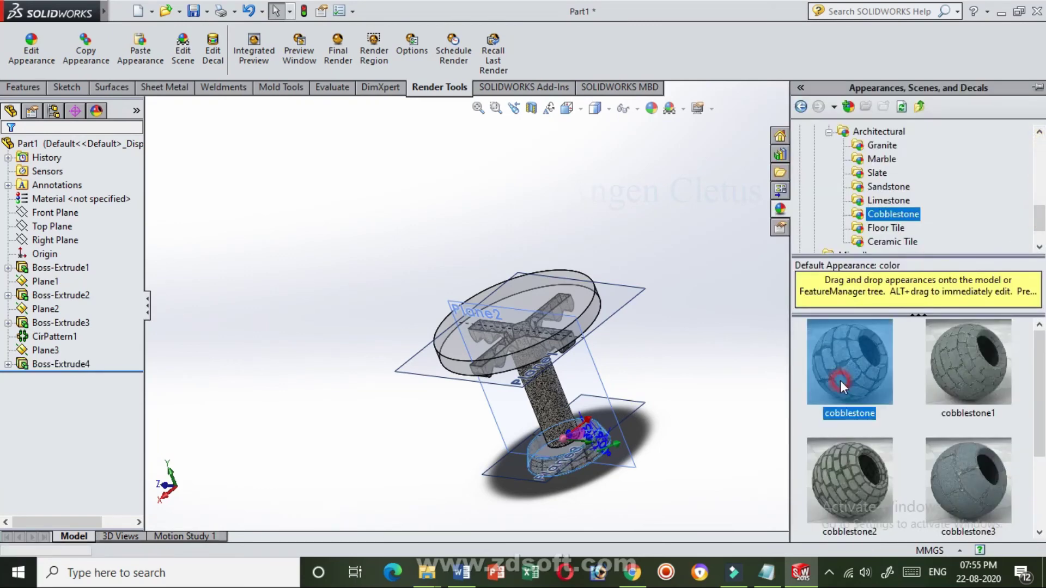
mouse_move(627, 136)
middle_down()
mouse_move(759, 220)
mouse_move(724, 248)
mouse_move(705, 300)
mouse_move(625, 240)
mouse_move(593, 299)
mouse_move(782, 374)
mouse_move(794, 369)
middle_up()
scroll(730, 303, up, 2)
scroll(539, 288, up, 3)
scroll(550, 297, down, 3)
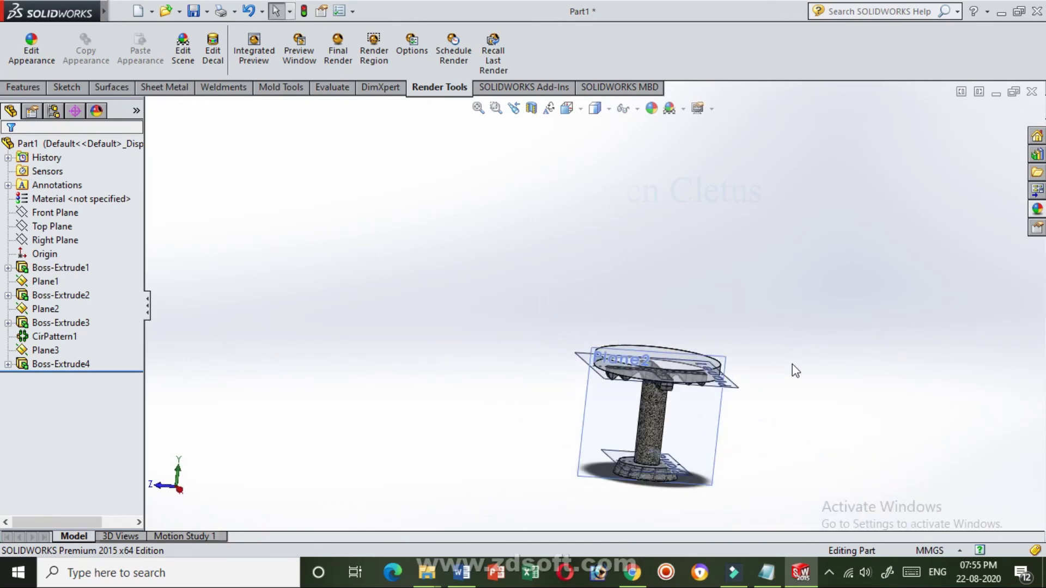
Step: Orbit and zoom the finished table to inspect it from below, the side and above
scroll(713, 350, down, 3)
mouse_move(716, 355)
middle_down()
mouse_move(670, 385)
mouse_move(743, 397)
mouse_move(927, 350)
mouse_move(993, 296)
mouse_move(934, 282)
mouse_move(685, 312)
mouse_move(619, 215)
mouse_move(665, 273)
mouse_move(705, 356)
mouse_move(674, 437)
mouse_move(882, 357)
mouse_move(928, 284)
mouse_move(768, 158)
mouse_move(533, 279)
mouse_move(477, 140)
mouse_move(697, 327)
middle_up()
mouse_move(851, 396)
middle_down()
mouse_move(860, 306)
mouse_move(841, 109)
mouse_move(818, 7)
mouse_move(654, 229)
middle_up()
scroll(654, 229, up, 3)
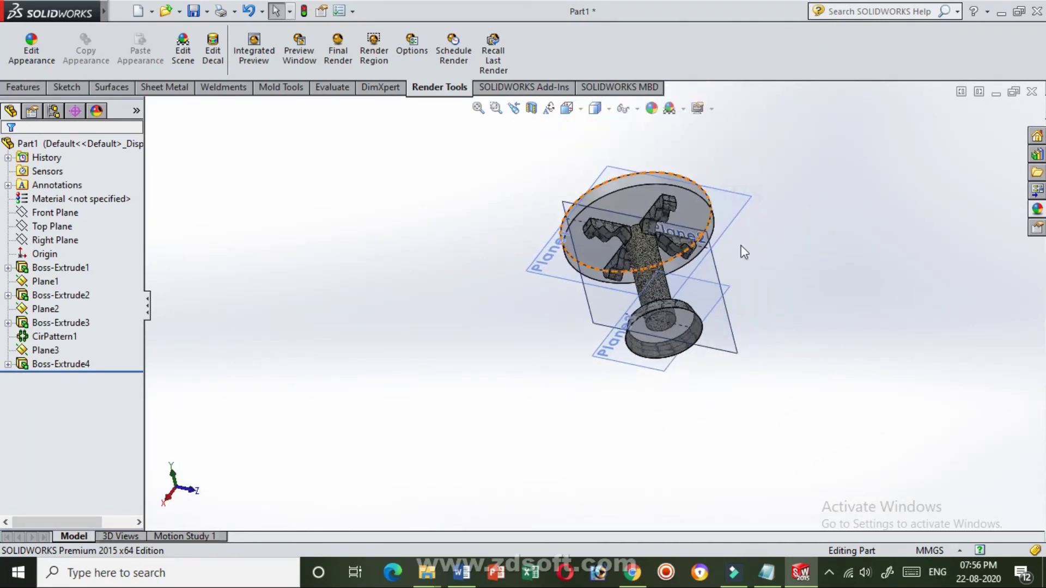
scroll(628, 293, down, 5)
scroll(703, 275, up, 5)
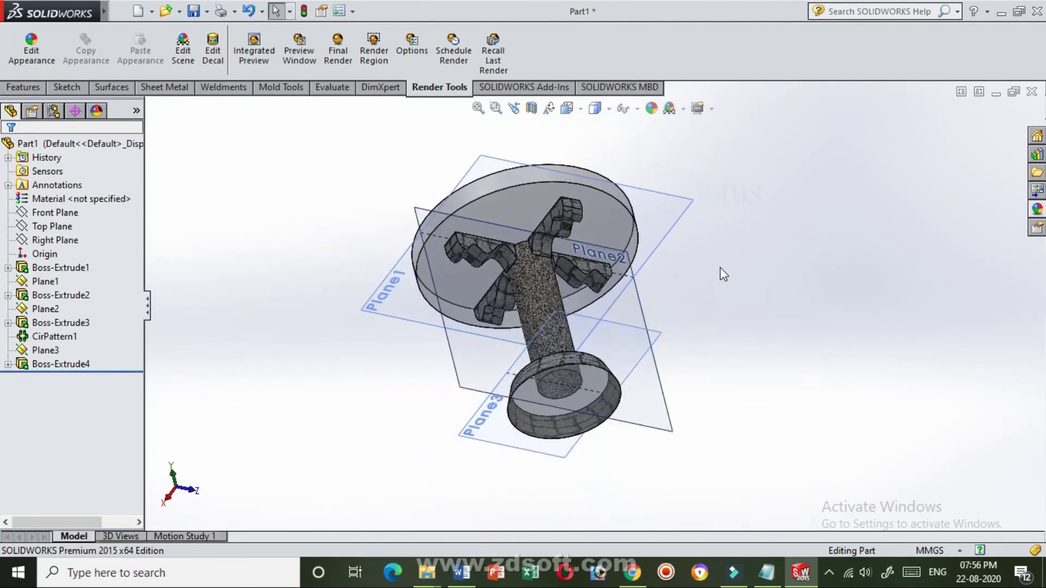
mouse_move(722, 273)
middle_down()
mouse_move(887, 421)
mouse_move(732, 335)
mouse_move(670, 317)
mouse_move(653, 240)
mouse_move(757, 168)
mouse_move(908, 178)
mouse_move(828, 66)
mouse_move(793, 171)
mouse_move(788, 140)
middle_up()
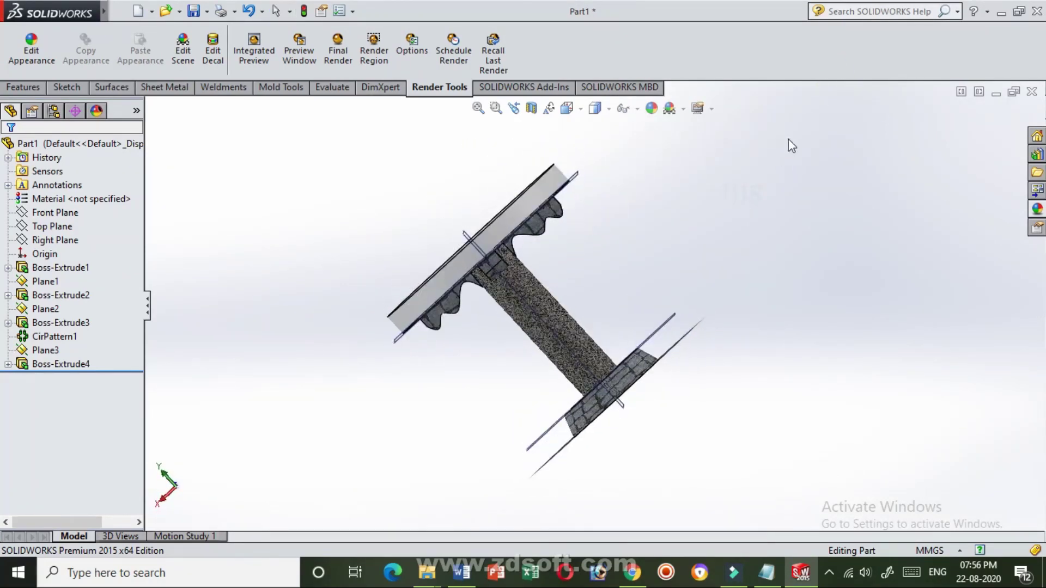
mouse_move(740, 288)
middle_down()
mouse_move(927, 170)
mouse_move(910, 222)
mouse_move(857, 240)
mouse_move(995, 235)
middle_up()
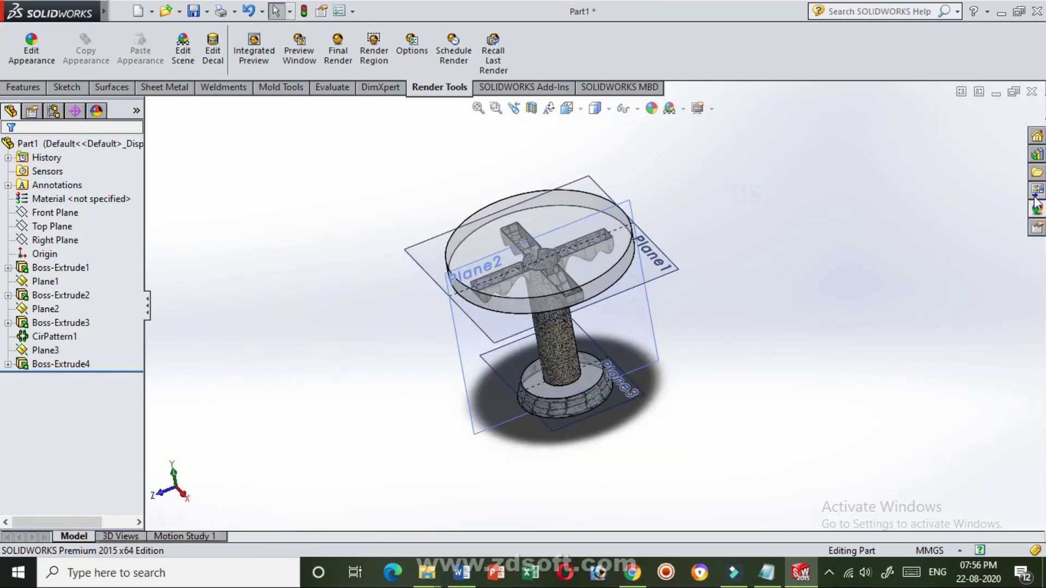
Step: Briefly show then hide the appearance library, and open the screen recorder's tray menu
click(1040, 209)
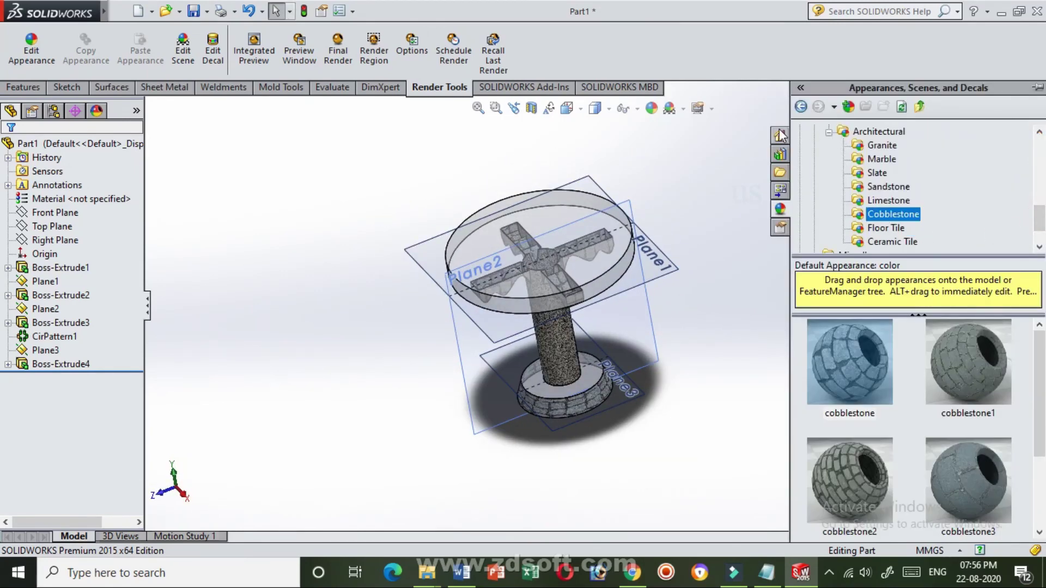
click(717, 141)
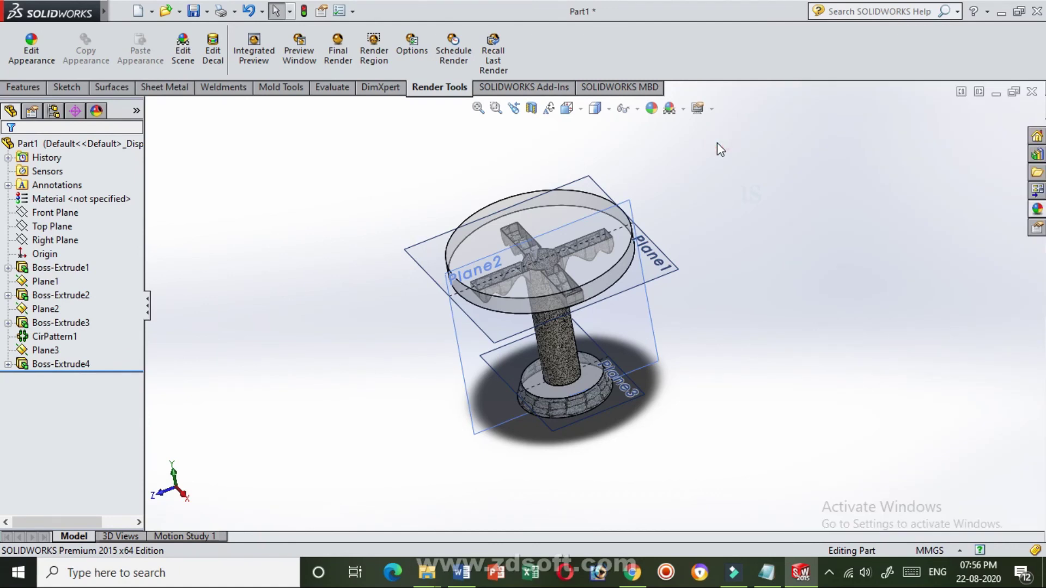
click(830, 573)
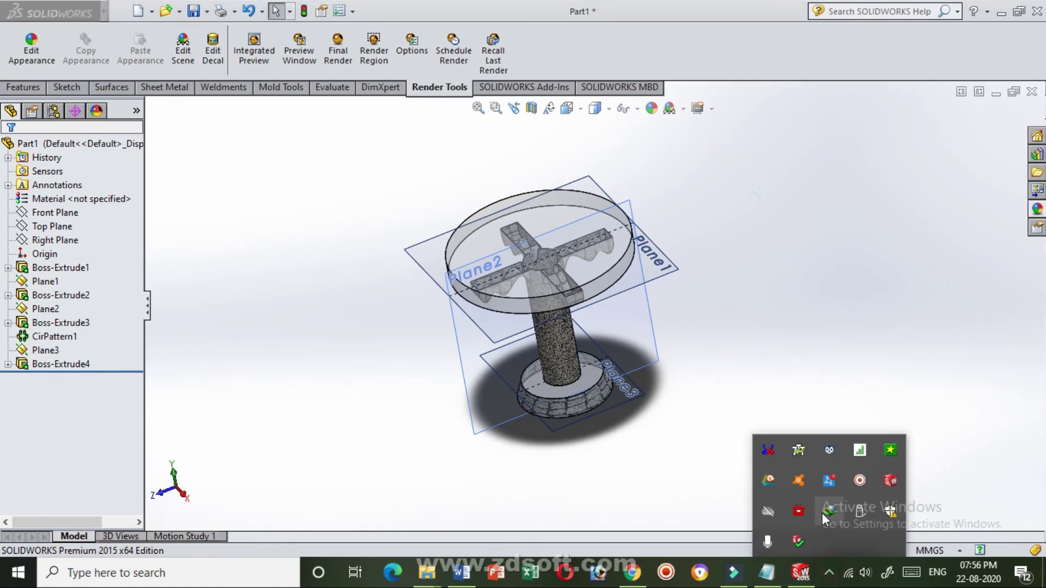
right_click(861, 480)
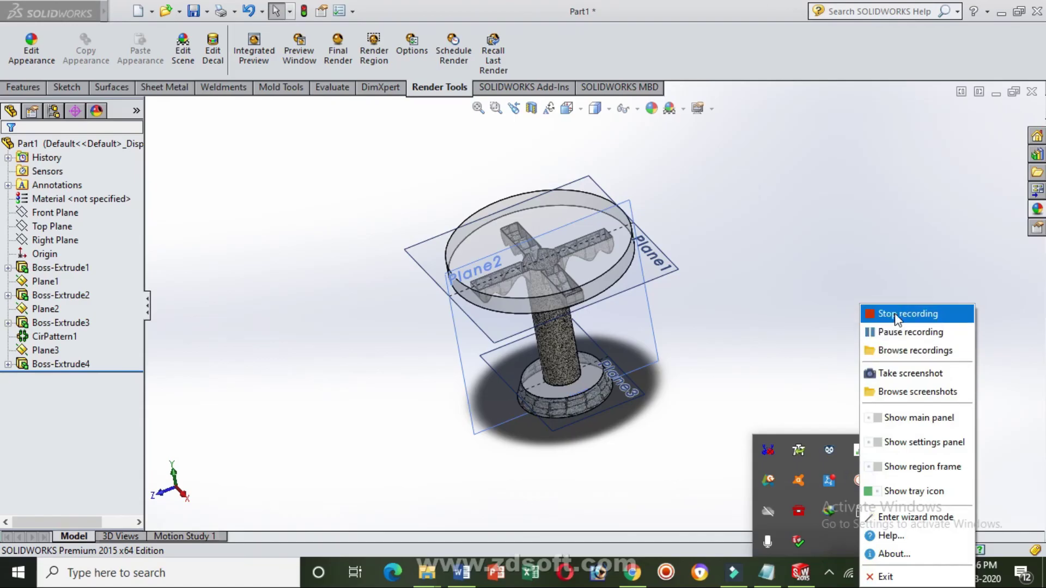